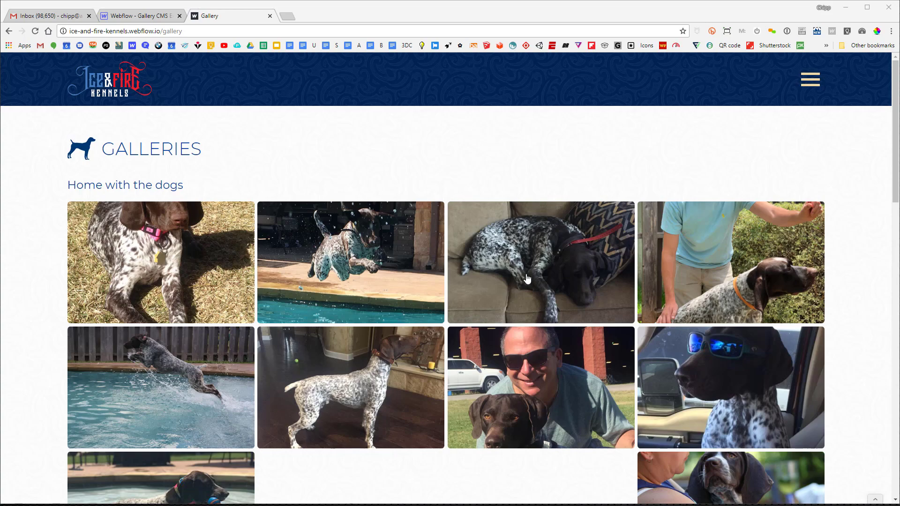
- Look through the Home with the dogs, See the puppies and We go hunting sections of the Galleries page
{"action": "scroll", "coordinate": [527, 280], "scroll_direction": "down", "scroll_amount": 5}
{"action": "scroll", "coordinate": [527, 279], "scroll_direction": "down", "scroll_amount": 9}
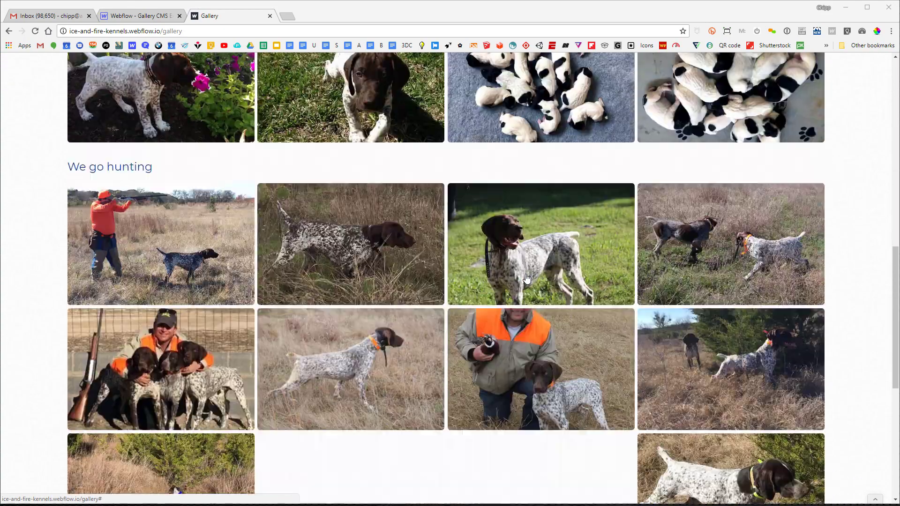
{"action": "scroll", "coordinate": [527, 279], "scroll_direction": "up", "scroll_amount": 10}
{"action": "scroll", "coordinate": [527, 279], "scroll_direction": "up", "scroll_amount": 4}
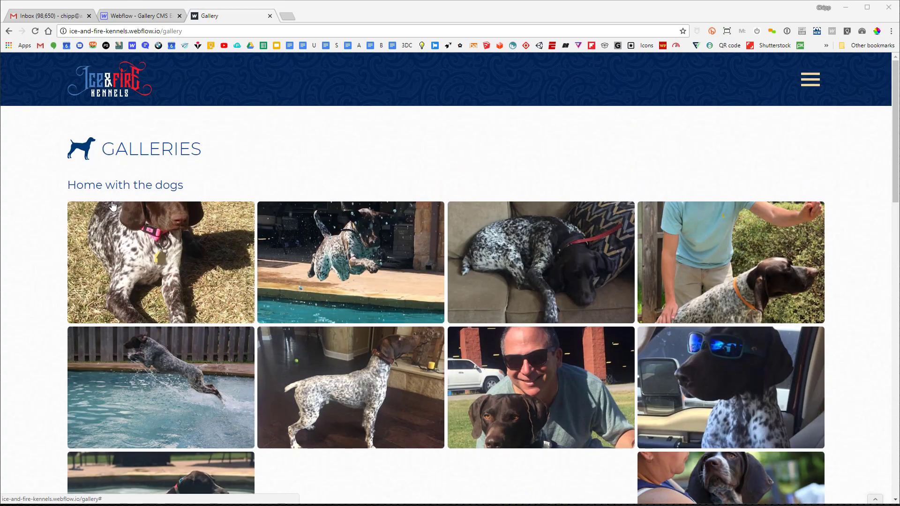
{"action": "scroll", "coordinate": [539, 289], "scroll_direction": "down", "scroll_amount": 9}
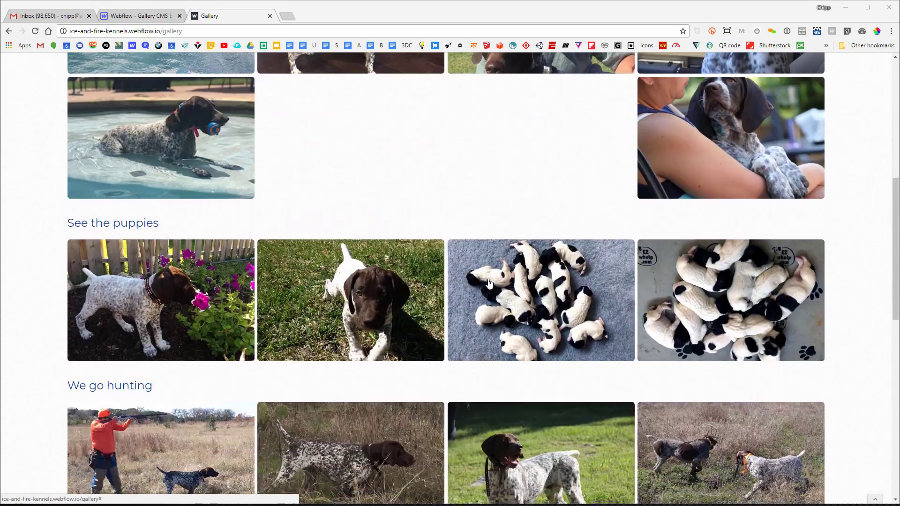
{"action": "scroll", "coordinate": [459, 301], "scroll_direction": "down", "scroll_amount": 5}
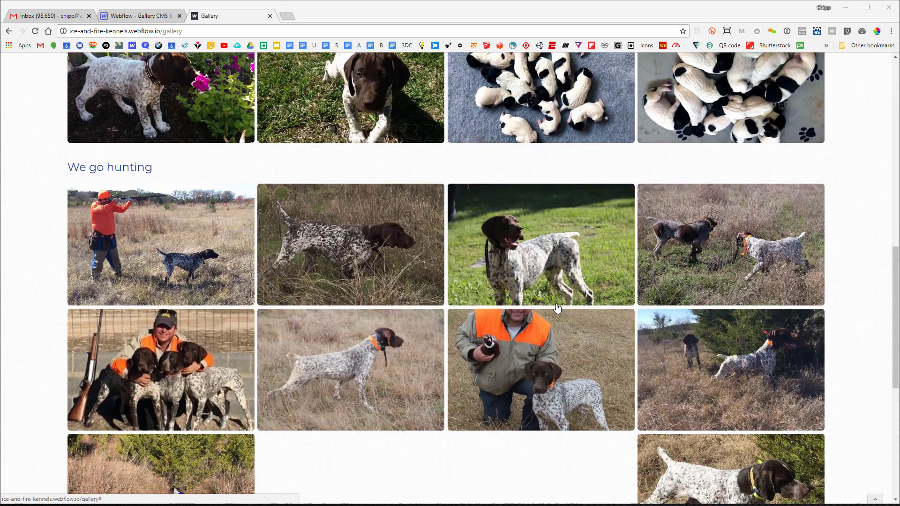
{"action": "scroll", "coordinate": [556, 308], "scroll_direction": "down", "scroll_amount": 5}
{"action": "scroll", "coordinate": [558, 308], "scroll_direction": "up", "scroll_amount": 5}
{"action": "scroll", "coordinate": [557, 307], "scroll_direction": "up", "scroll_amount": 12}
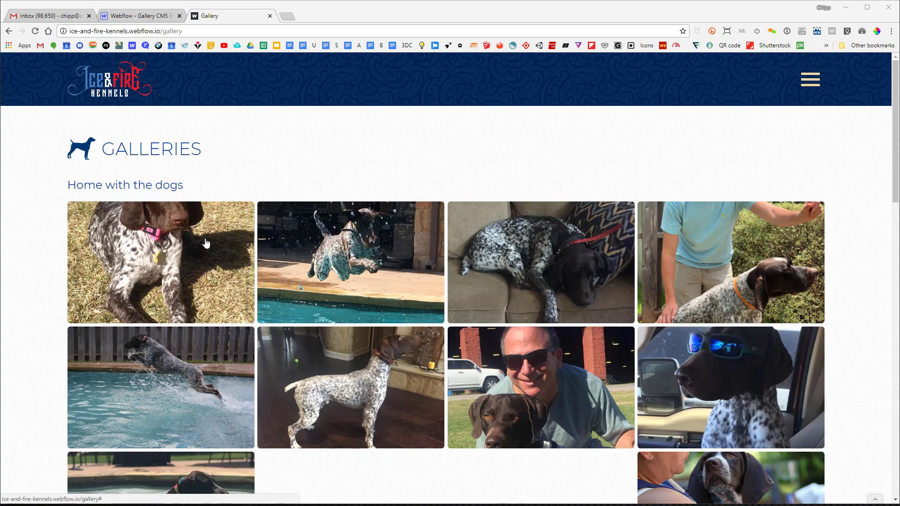
- View the Home with the dogs photos enlarged, from the first photo to the dog lying in the pool, and close the viewer
{"action": "scroll", "coordinate": [281, 192], "scroll_direction": "down", "scroll_amount": 2}
{"action": "left_click", "coordinate": [223, 201]}
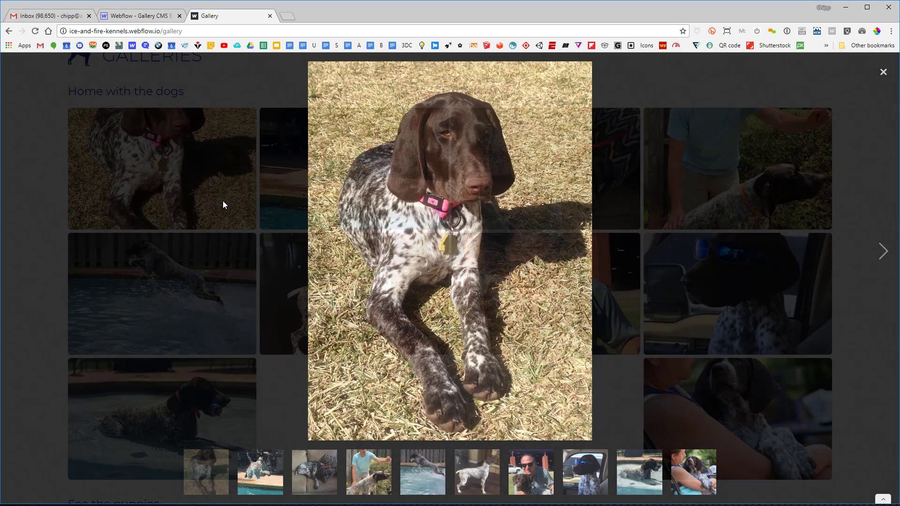
{"action": "left_click", "coordinate": [883, 253]}
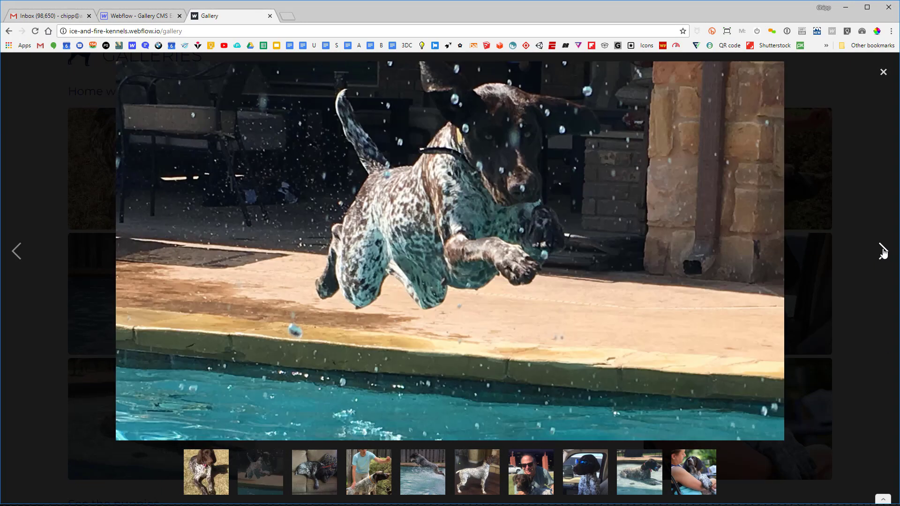
{"action": "left_click", "coordinate": [884, 253]}
{"action": "left_click", "coordinate": [883, 253]}
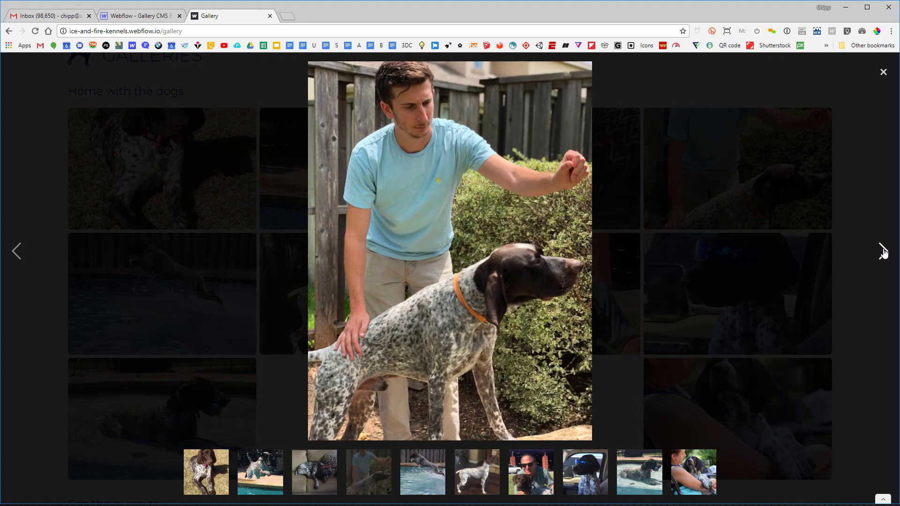
{"action": "left_click", "coordinate": [884, 253]}
{"action": "left_click", "coordinate": [883, 253]}
{"action": "left_click", "coordinate": [883, 253]}
{"action": "left_click", "coordinate": [883, 253]}
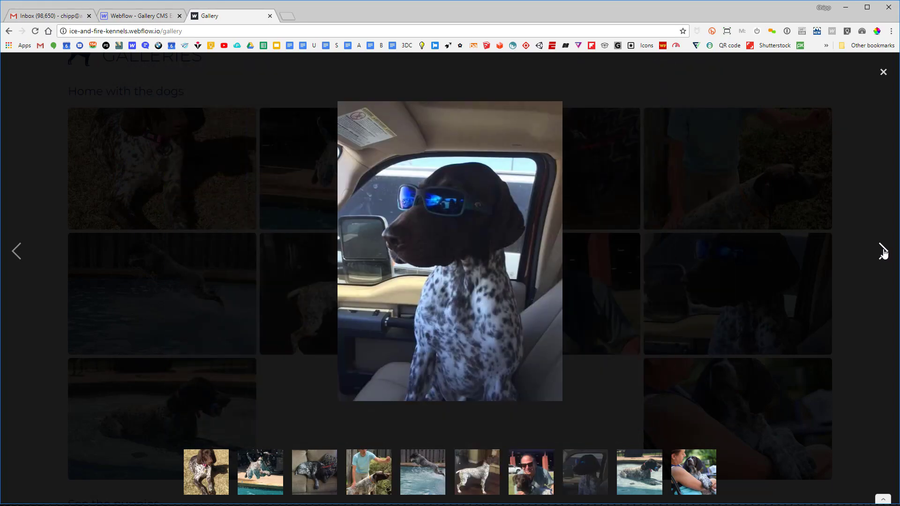
{"action": "left_click", "coordinate": [882, 253]}
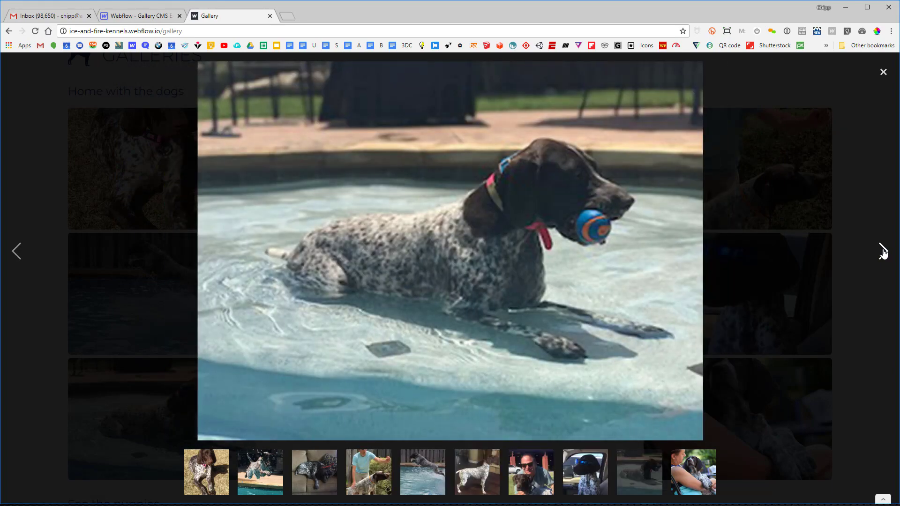
{"action": "left_click", "coordinate": [884, 72]}
- View all the See the puppies photos enlarged, starting with the puppy beside the flowers, and close the viewer
{"action": "scroll", "coordinate": [595, 299], "scroll_direction": "down", "scroll_amount": 9}
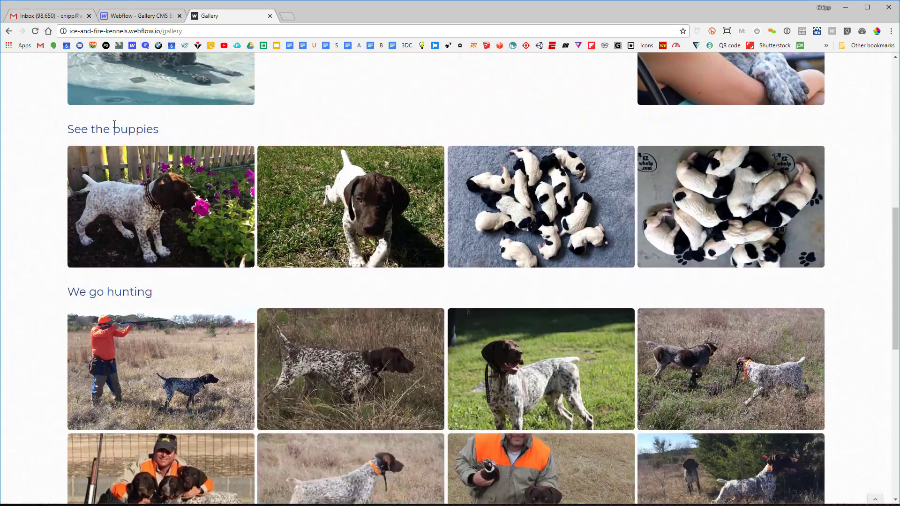
{"action": "left_click", "coordinate": [165, 206]}
{"action": "left_click", "coordinate": [881, 250]}
{"action": "left_click", "coordinate": [881, 251]}
{"action": "left_click", "coordinate": [881, 251]}
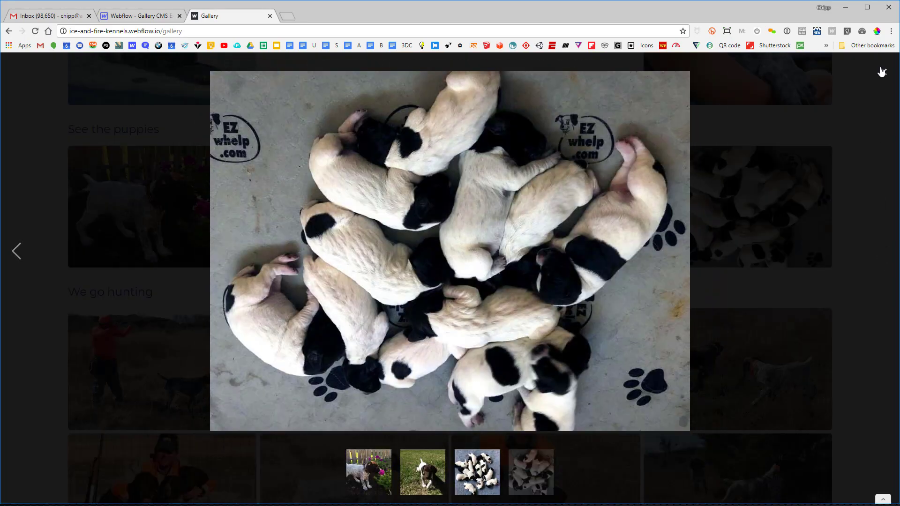
{"action": "left_click", "coordinate": [881, 71]}
- Reopen the first puppy photo, go through that section's linked images up to the last one, and close the viewer
{"action": "scroll", "coordinate": [490, 333], "scroll_direction": "down", "scroll_amount": 5}
{"action": "scroll", "coordinate": [497, 335], "scroll_direction": "up", "scroll_amount": 10}
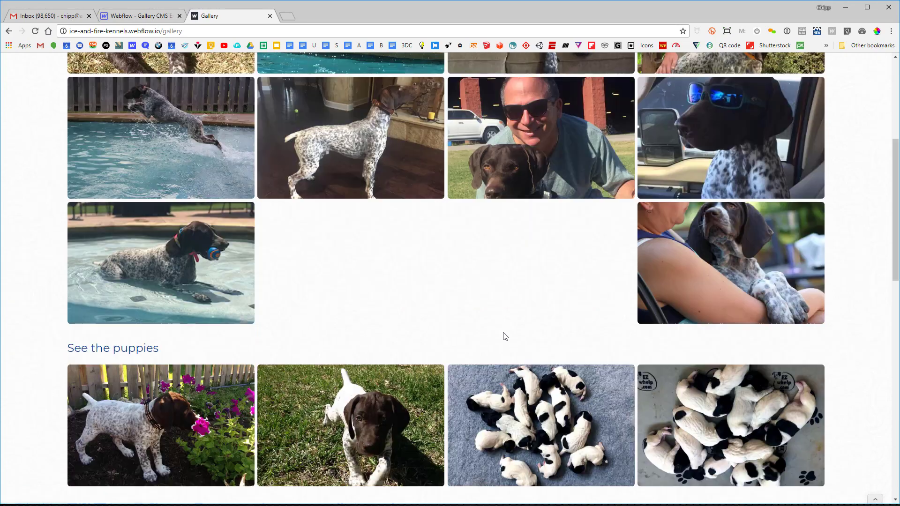
{"action": "scroll", "coordinate": [504, 336], "scroll_direction": "up", "scroll_amount": 4}
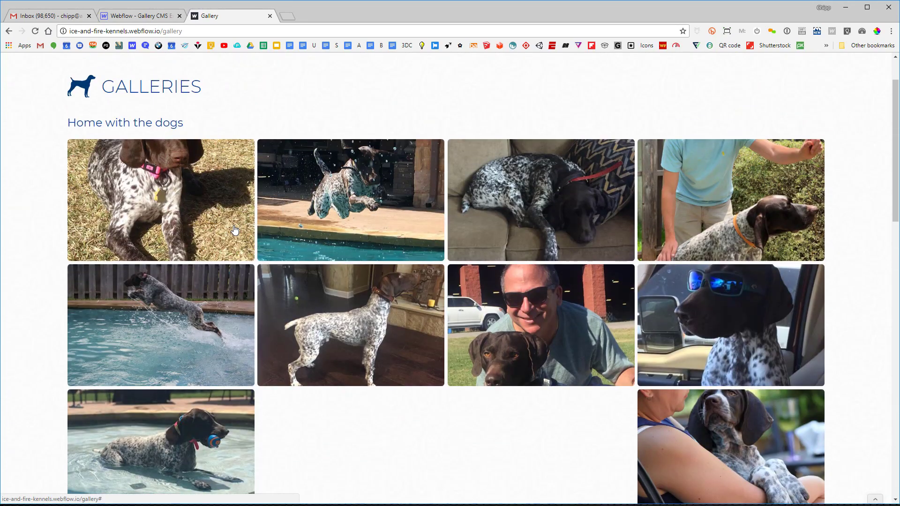
{"action": "scroll", "coordinate": [300, 246], "scroll_direction": "down", "scroll_amount": 5}
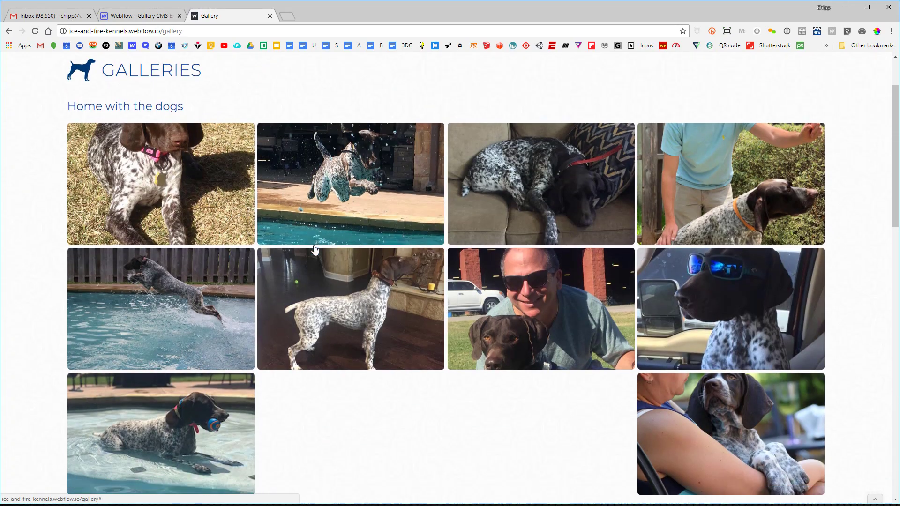
{"action": "left_click", "coordinate": [207, 382]}
{"action": "left_click", "coordinate": [881, 251]}
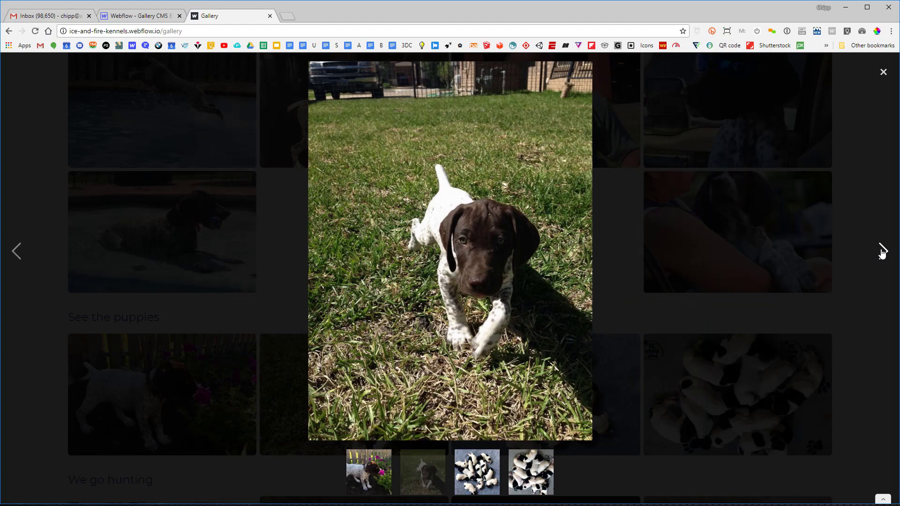
{"action": "left_click", "coordinate": [882, 251]}
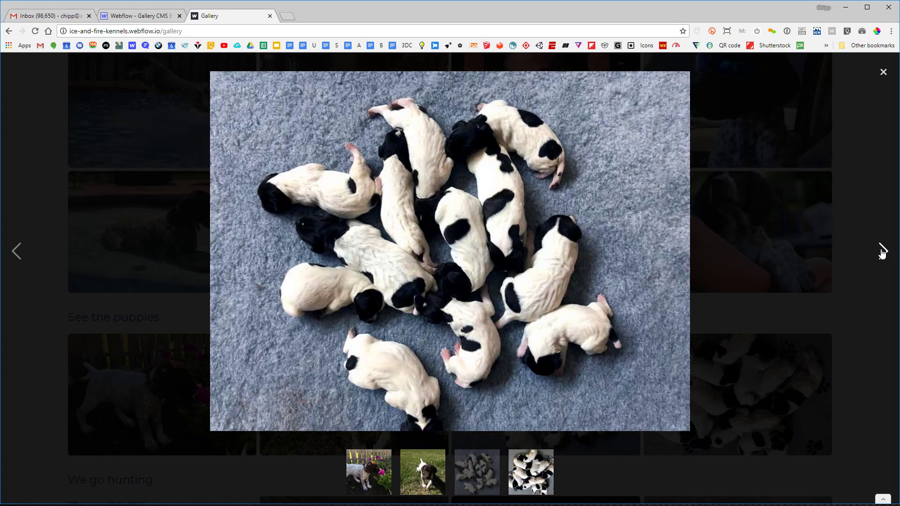
{"action": "left_click", "coordinate": [882, 253]}
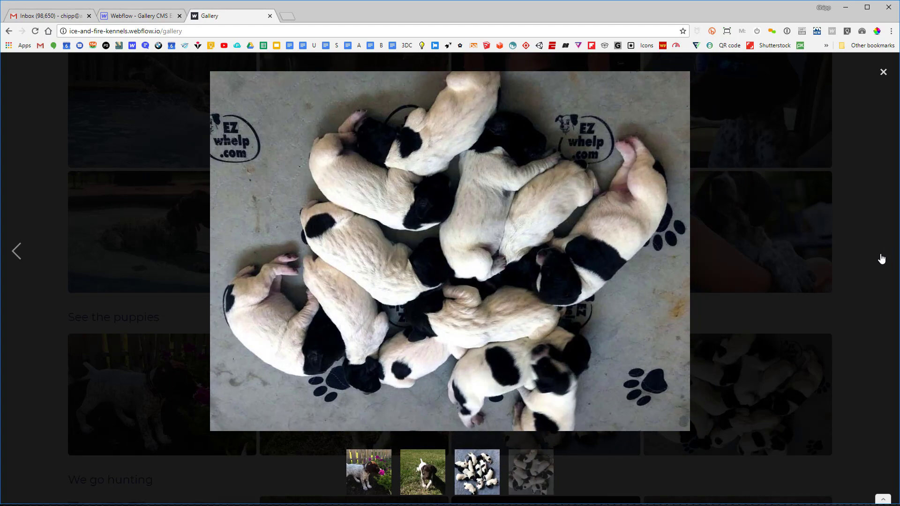
{"action": "left_click", "coordinate": [881, 75]}
{"action": "scroll", "coordinate": [575, 268], "scroll_direction": "down", "scroll_amount": 5}
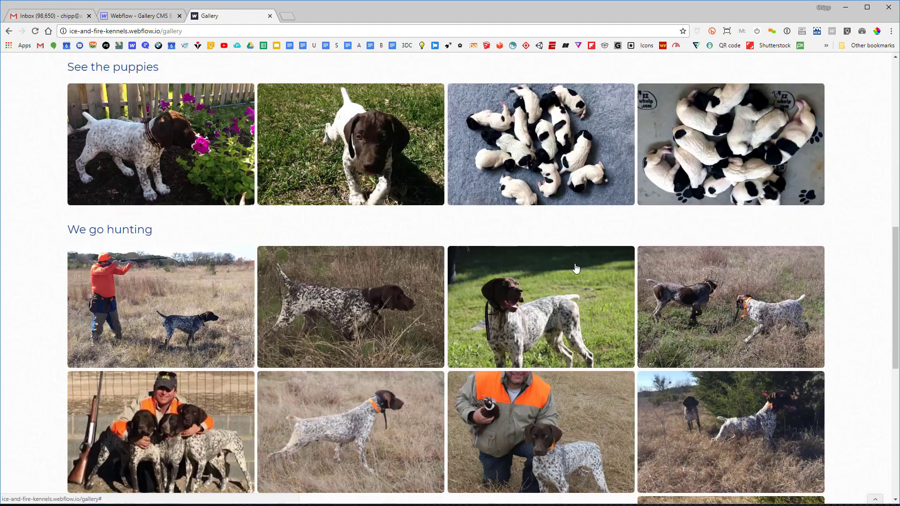
{"action": "scroll", "coordinate": [576, 268], "scroll_direction": "up", "scroll_amount": 10}
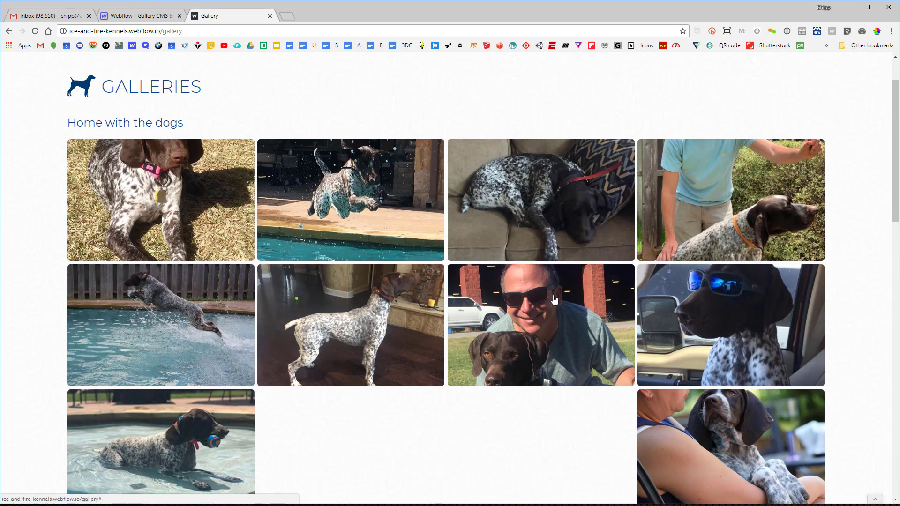
{"action": "scroll", "coordinate": [555, 300], "scroll_direction": "down", "scroll_amount": 10}
{"action": "scroll", "coordinate": [556, 301], "scroll_direction": "down", "scroll_amount": 5}
{"action": "scroll", "coordinate": [562, 305], "scroll_direction": "up", "scroll_amount": 15}
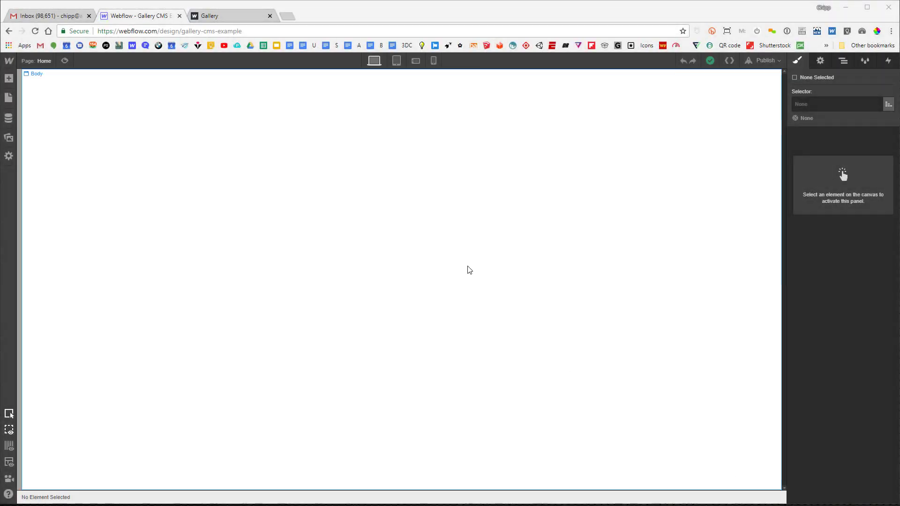
- Start a new CMS collection in the Webflow Designer with the name Gallery and the collection URL gallery
{"action": "left_click", "coordinate": [11, 120]}
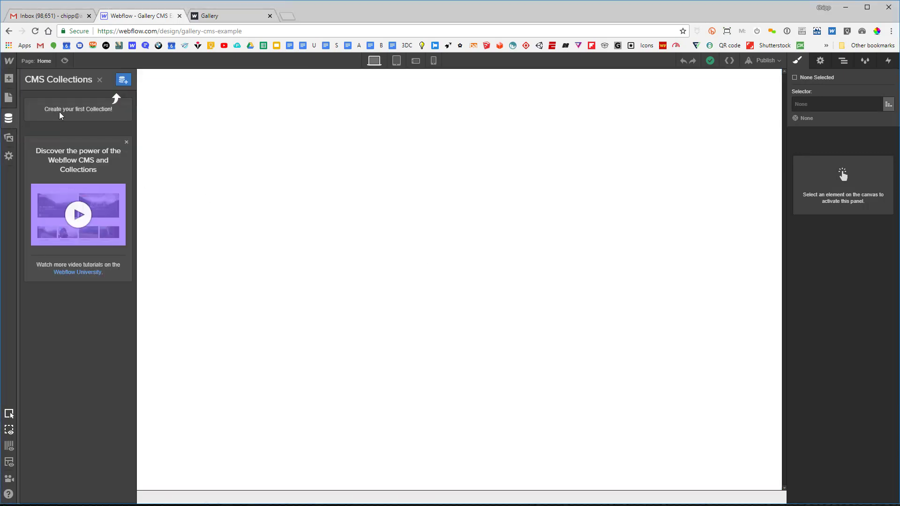
{"action": "left_click", "coordinate": [122, 79]}
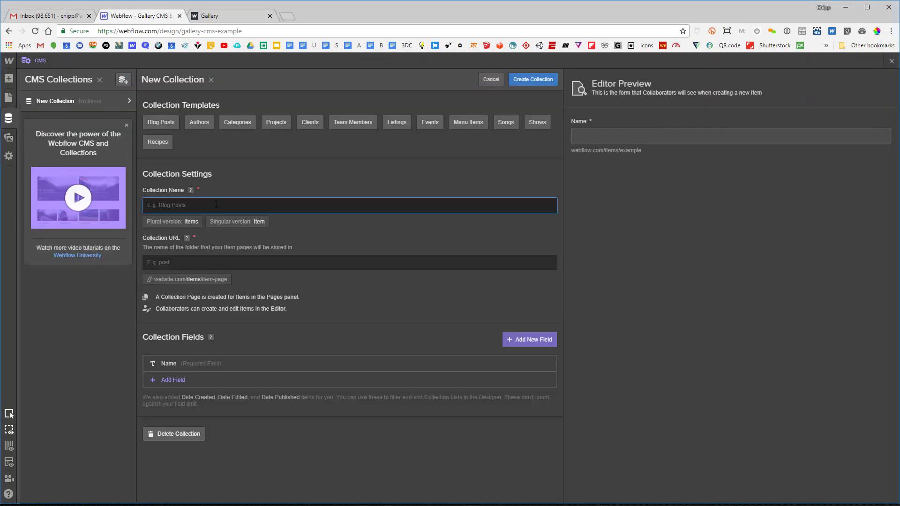
{"action": "type", "text": "Gallery"}
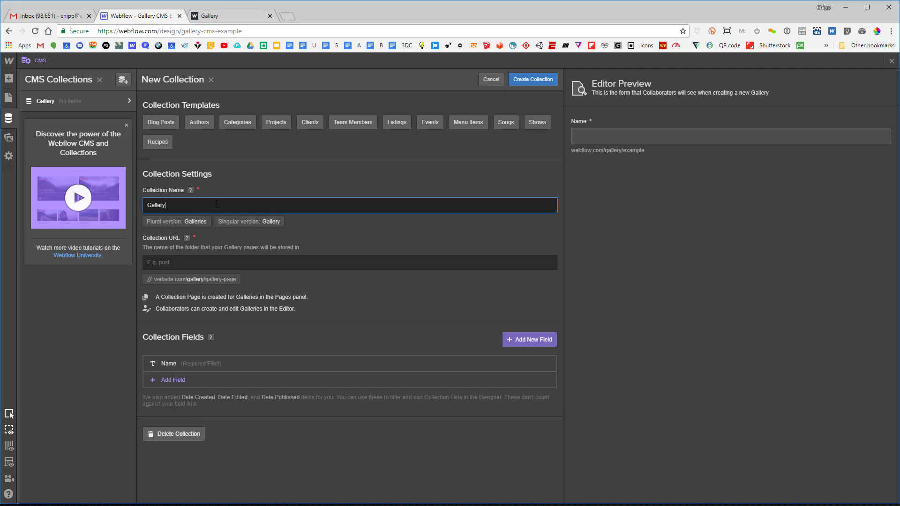
{"action": "left_click", "coordinate": [229, 265]}
{"action": "type", "text": "gallery"}
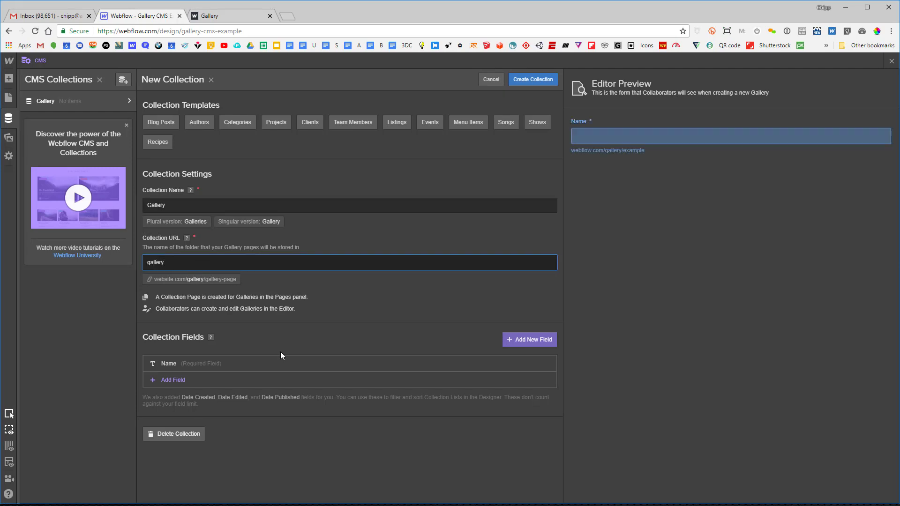
- Add an image field labelled Image to the Gallery collection and save the field
{"action": "left_click", "coordinate": [525, 341]}
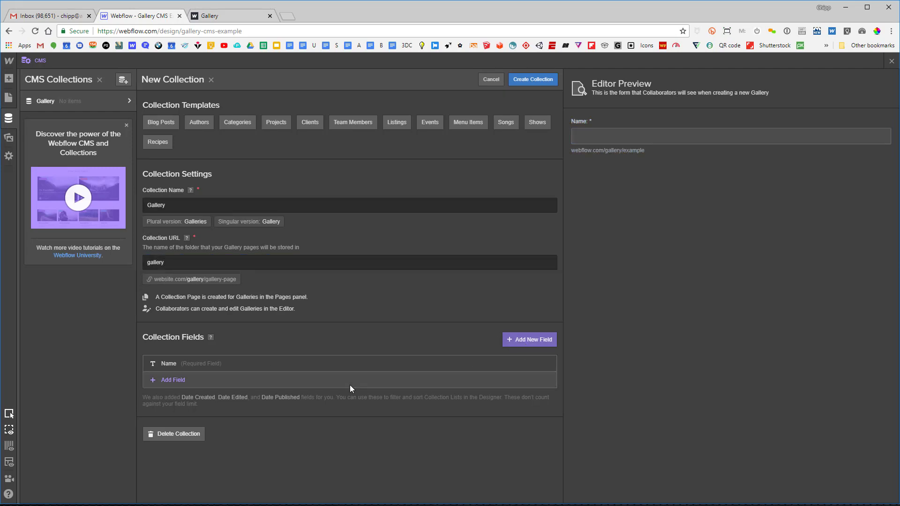
{"action": "left_click", "coordinate": [285, 370]}
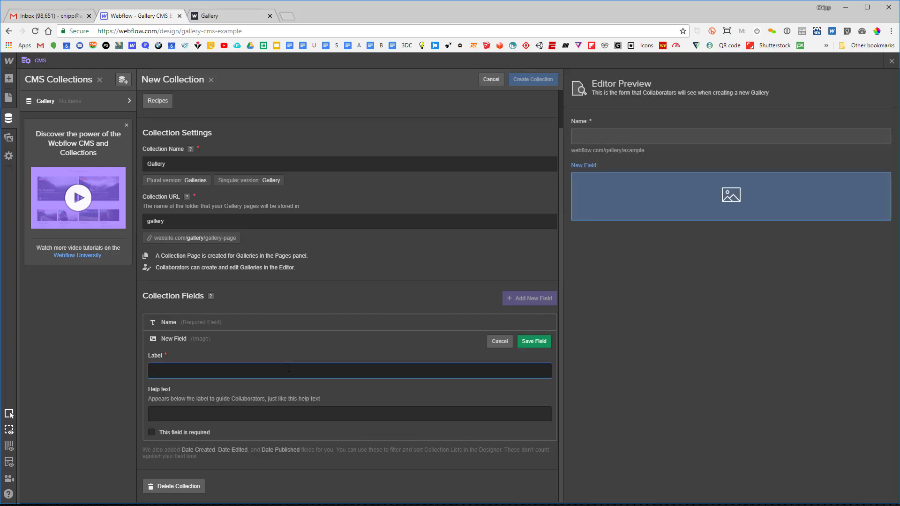
{"action": "type", "text": "Image"}
{"action": "left_click", "coordinate": [546, 344]}
- Add an option field labelled Gallery Type with the options Home-Dogs and Hunting-Dogs, and save the field
{"action": "left_click", "coordinate": [542, 342]}
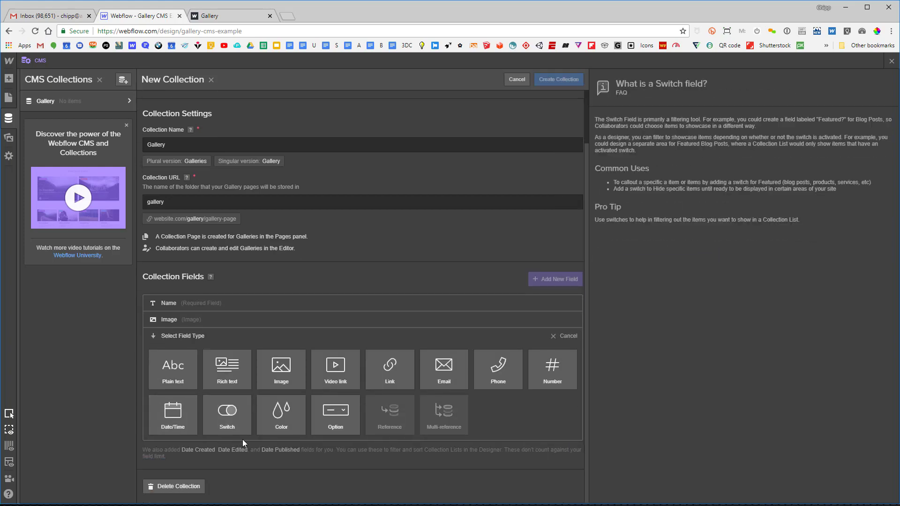
{"action": "left_click", "coordinate": [335, 426]}
{"action": "type", "text": "Gal"}
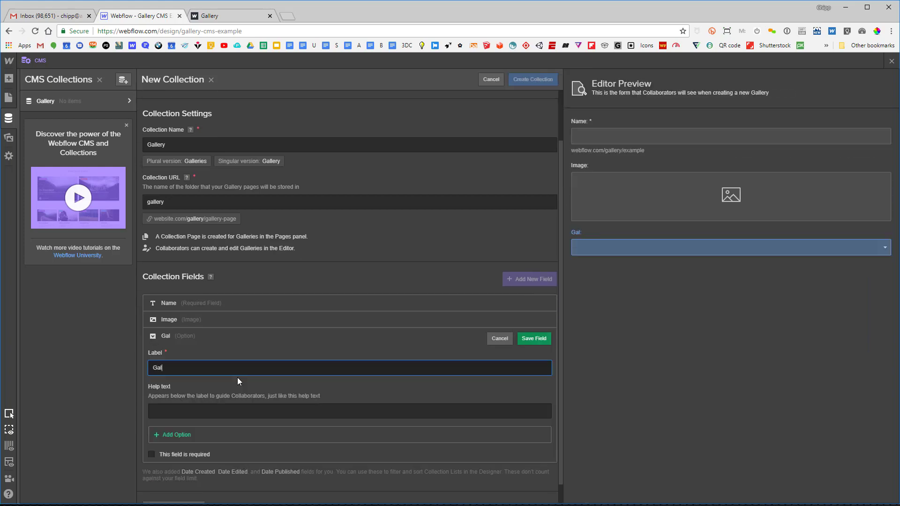
{"action": "type", "text": "lery Type"}
{"action": "left_click", "coordinate": [186, 435]}
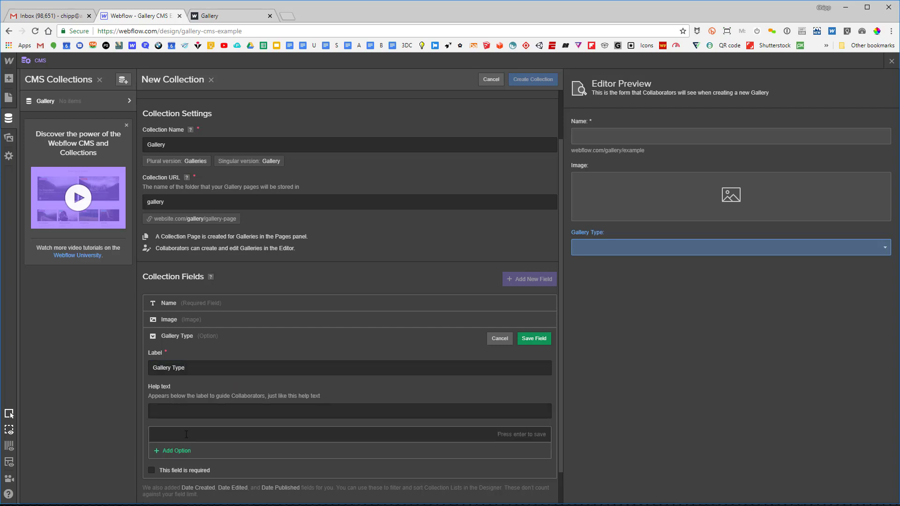
{"action": "type", "text": "Home-Dogs"}
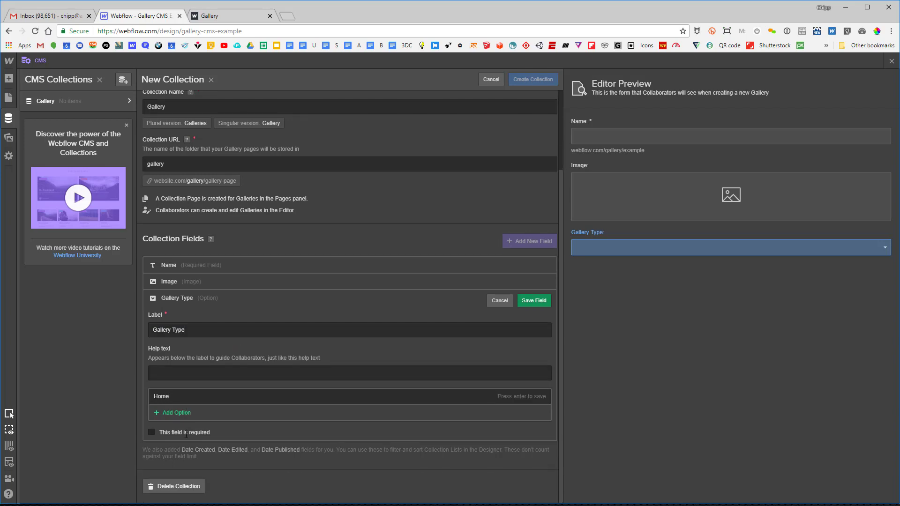
{"action": "left_click", "coordinate": [159, 414]}
{"action": "type", "text": "Hunting-Dogs"}
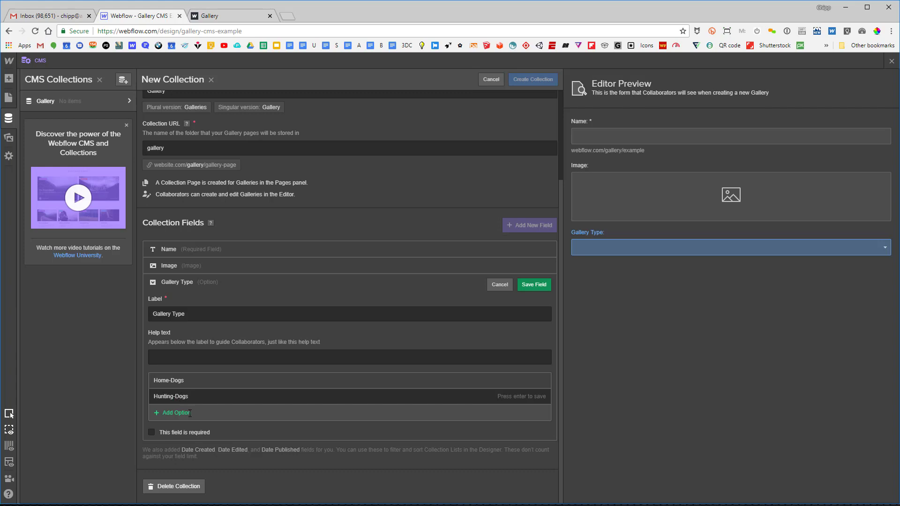
{"action": "left_click", "coordinate": [539, 285]}
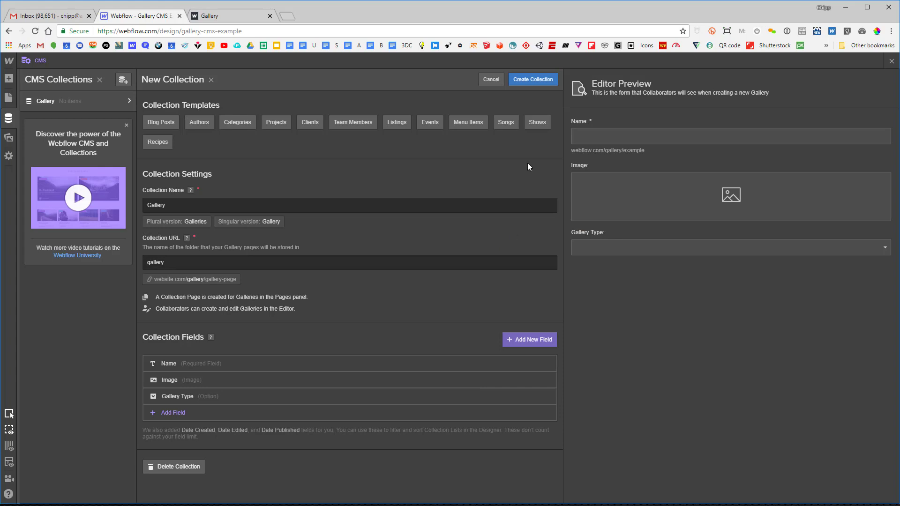
- Create the Gallery collection and generate 20 dummy items in it
{"action": "left_click", "coordinate": [530, 79]}
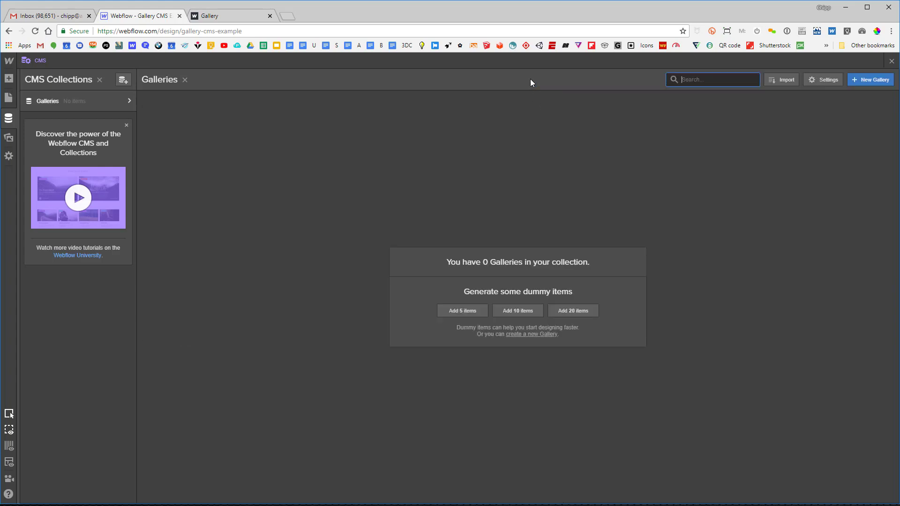
{"action": "left_click", "coordinate": [573, 311]}
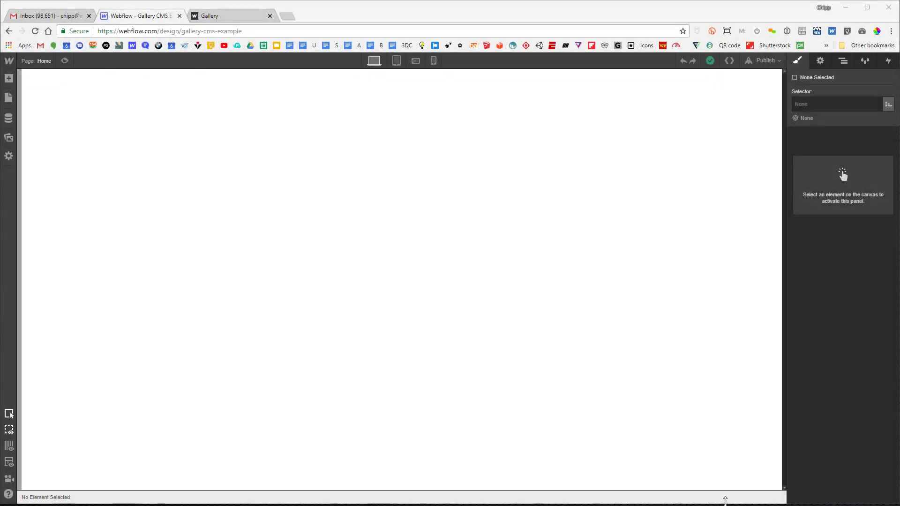
- Add a section to the empty page and place a div block inside it
{"action": "left_click", "coordinate": [9, 79]}
{"action": "left_click_drag", "start_coordinate": [39, 148], "coordinate": [338, 207]}
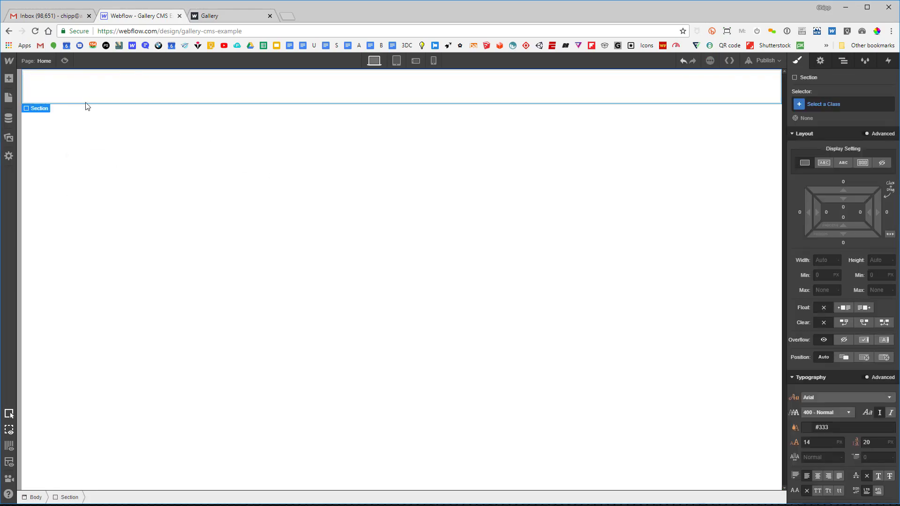
{"action": "left_click", "coordinate": [9, 81]}
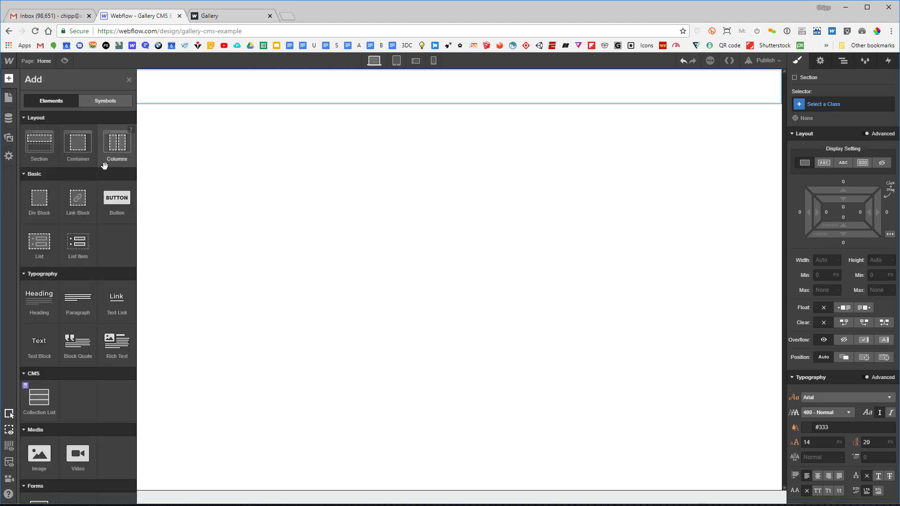
{"action": "left_click_drag", "start_coordinate": [39, 201], "coordinate": [207, 88]}
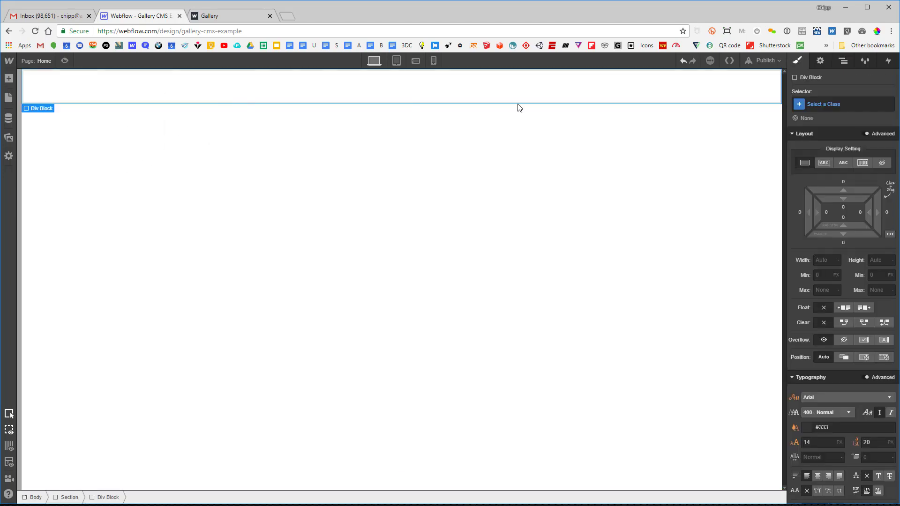
- Give the new div block the class div-responsive
{"action": "left_click", "coordinate": [840, 102]}
{"action": "type", "text": "di"}
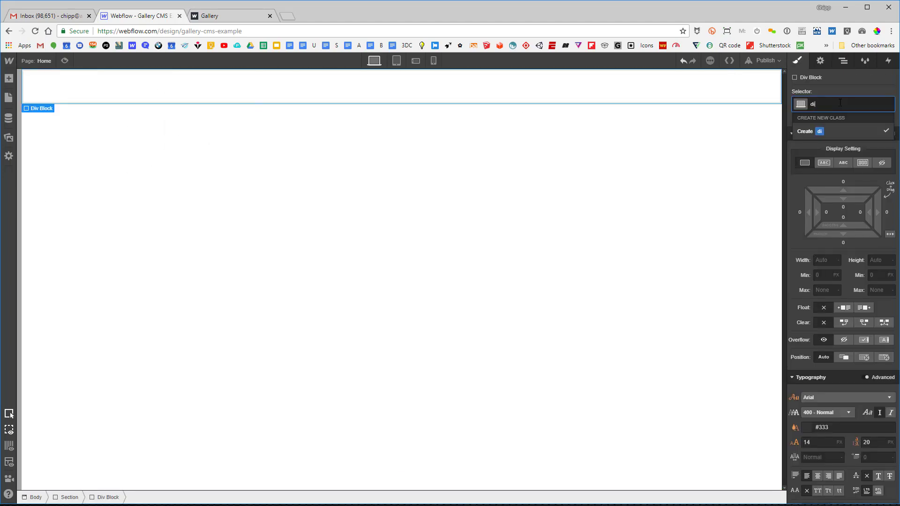
{"action": "type", "text": "v-responsive"}
{"action": "key", "text": "Return"}
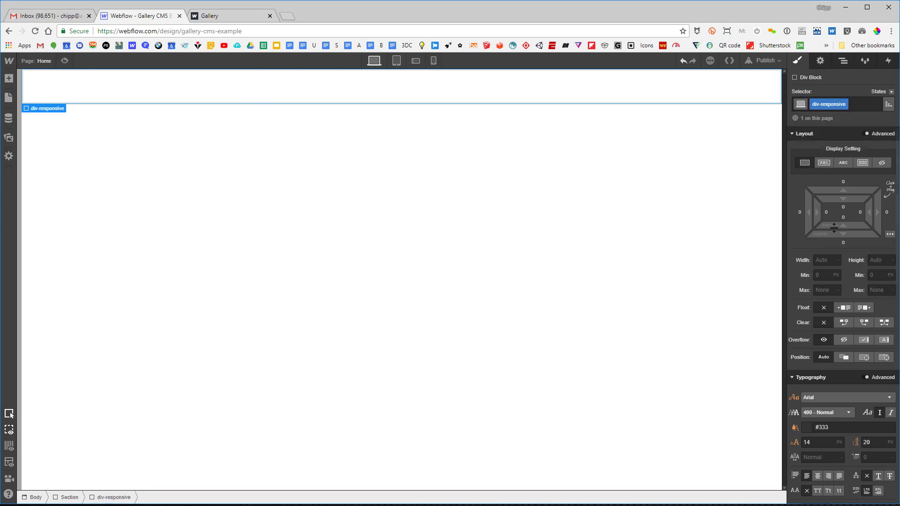
- Set the div-responsive block to 80% width and 100 px minimum height with automatic height, and centre it horizontally
{"action": "left_click", "coordinate": [832, 259]}
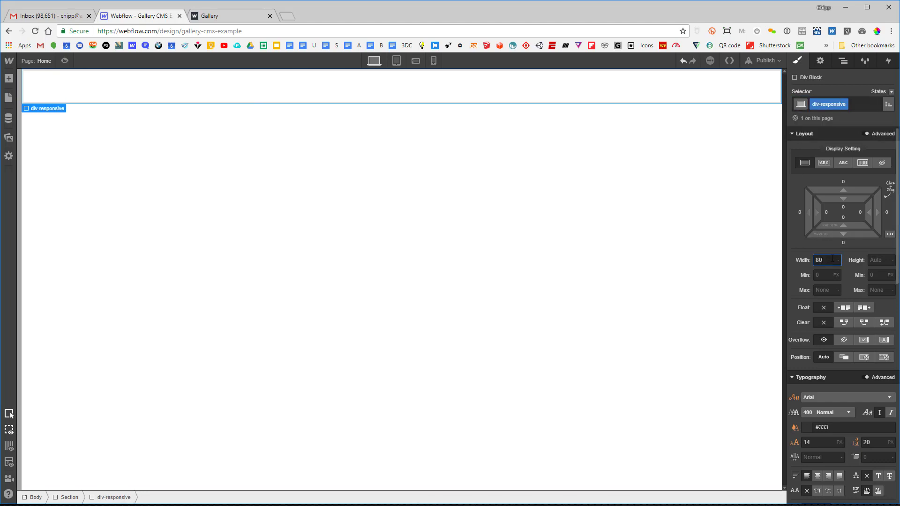
{"action": "type", "text": "80%"}
{"action": "key", "text": "Tab"}
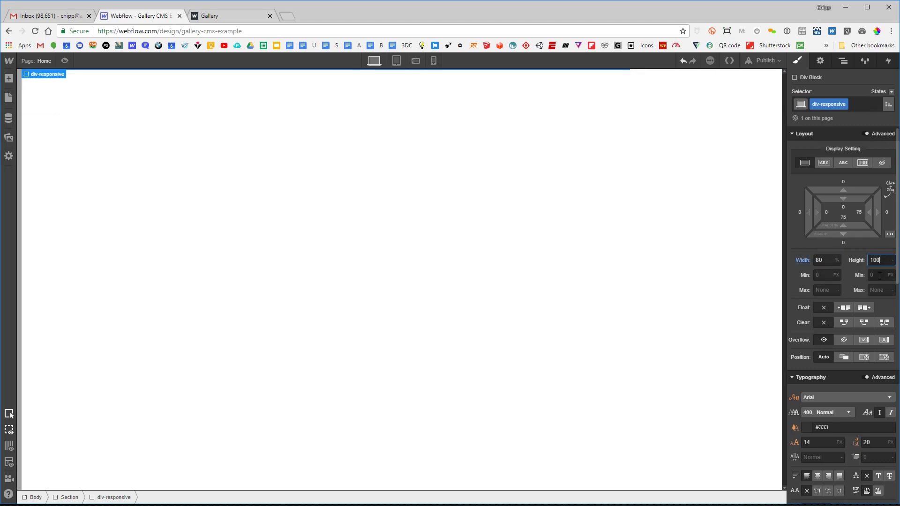
{"action": "type", "text": "100"}
{"action": "left_click", "coordinate": [879, 276]}
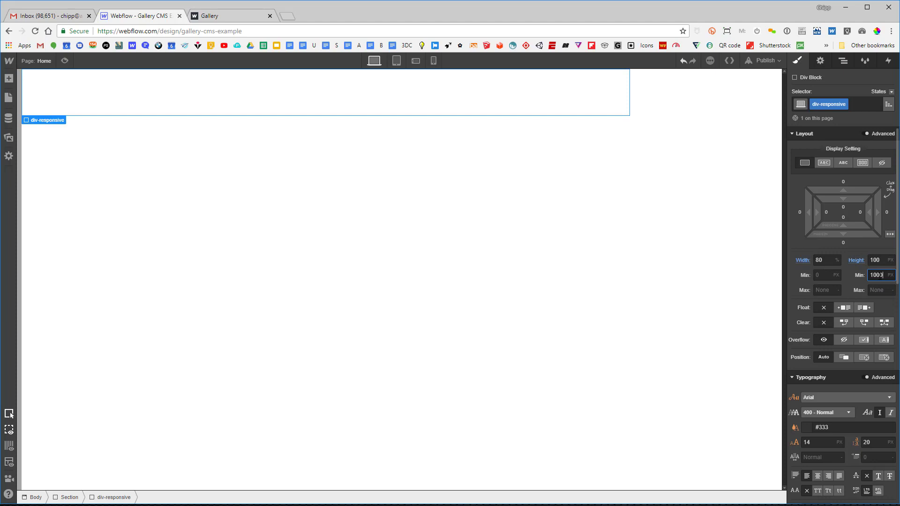
{"action": "left_click", "coordinate": [859, 261], "text": "alt"}
{"action": "left_click", "coordinate": [890, 234]}
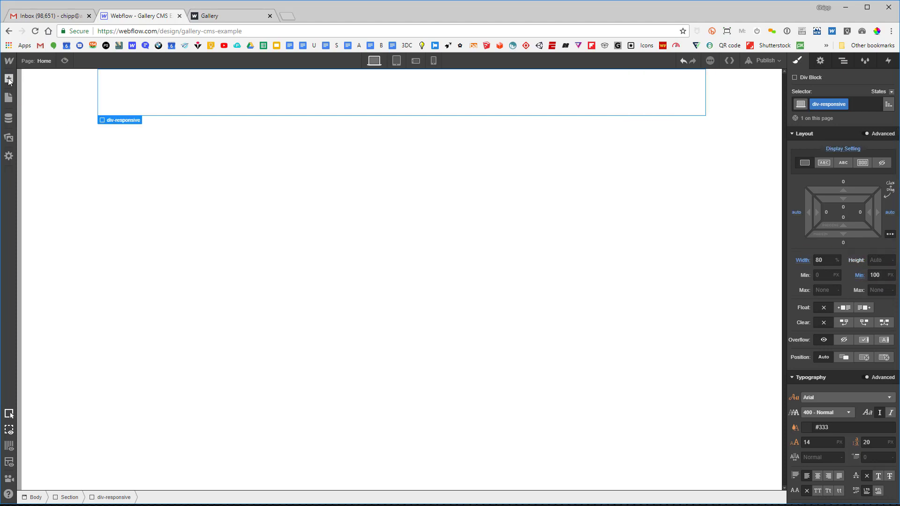
- Add a heading inside the div-responsive block with the text Home Dogs Gallery
{"action": "left_click", "coordinate": [9, 80]}
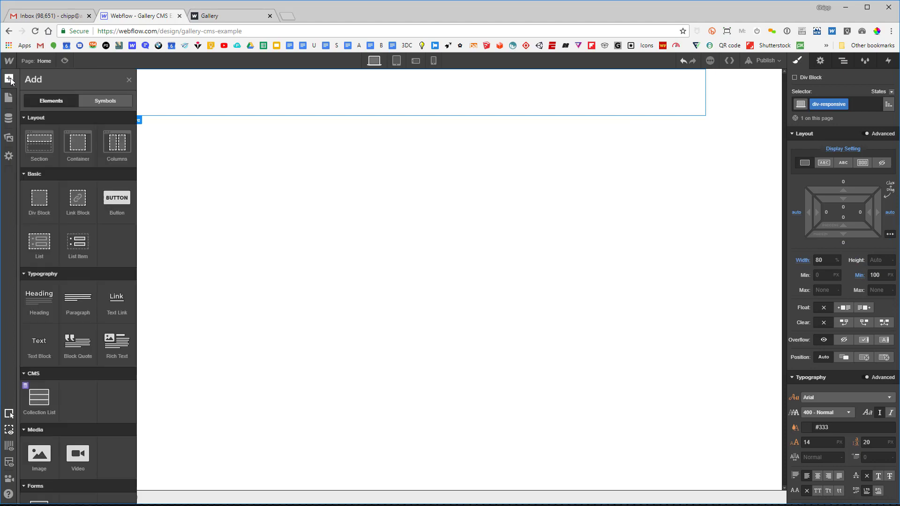
{"action": "left_click_drag", "start_coordinate": [39, 296], "coordinate": [177, 88]}
{"action": "double_click", "coordinate": [152, 90]}
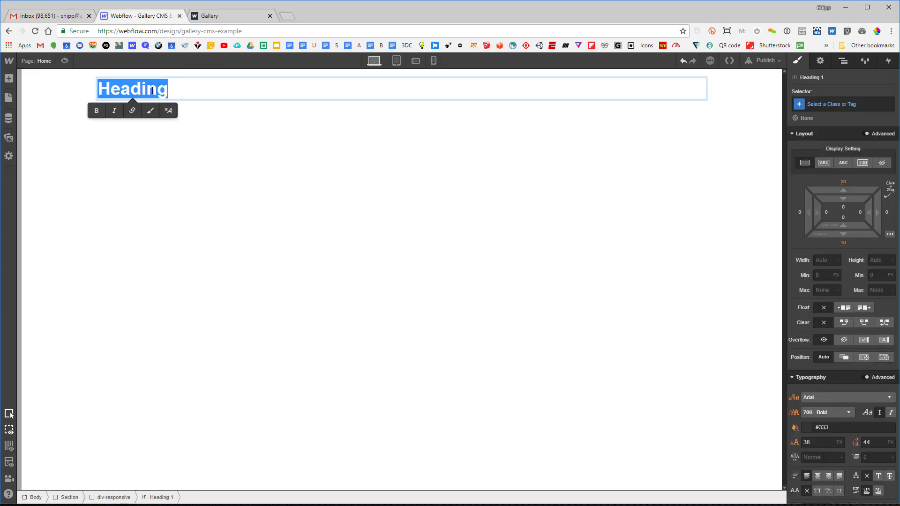
{"action": "type", "text": "Home"}
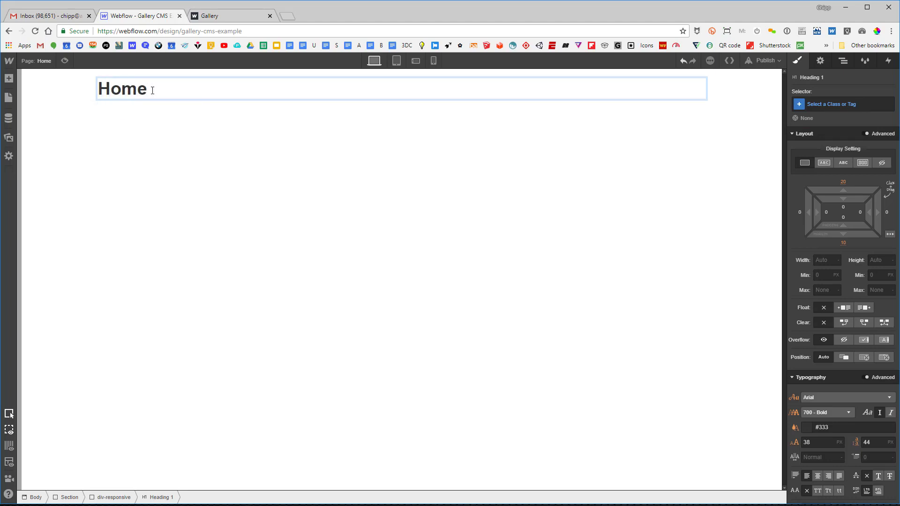
{"action": "type", "text": " Dogs Galler"}
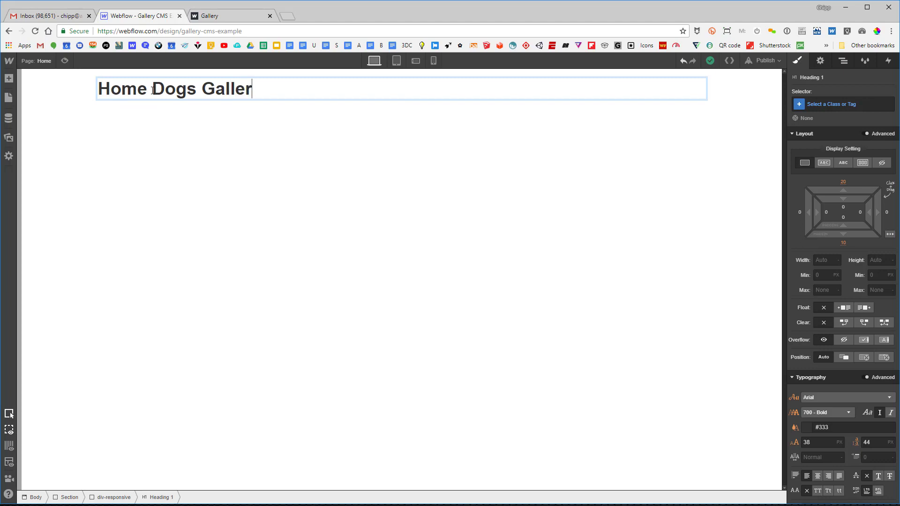
{"action": "type", "text": "y"}
{"action": "key", "text": "Escape"}
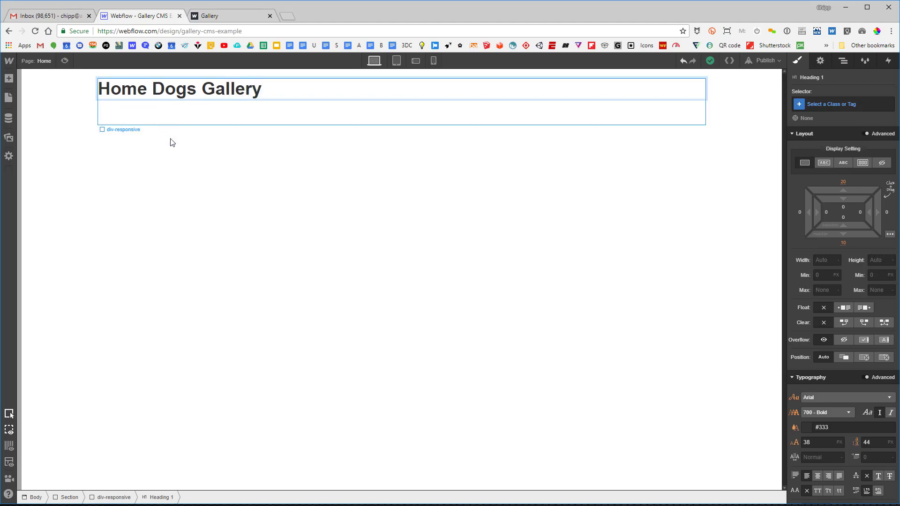
- Add a collection list below the heading and connect it to the Galleries collection
{"action": "left_click", "coordinate": [9, 78]}
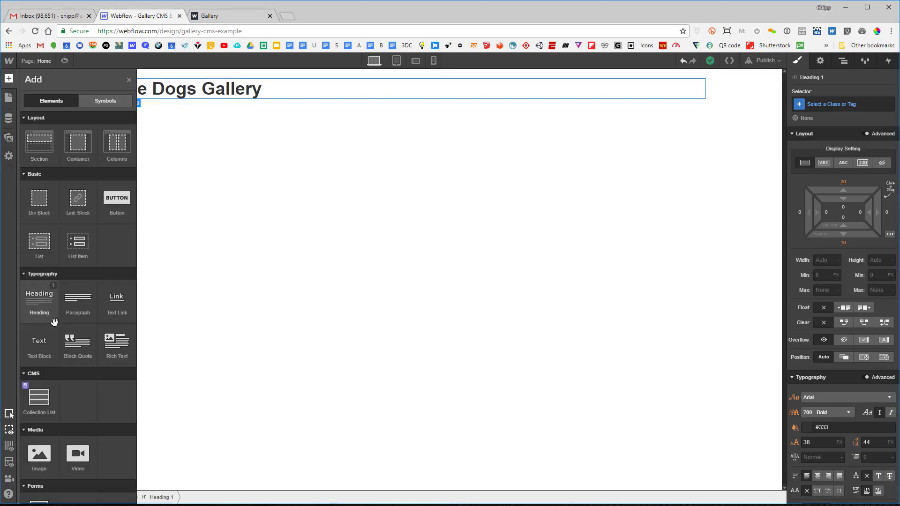
{"action": "left_click_drag", "start_coordinate": [39, 397], "coordinate": [244, 118]}
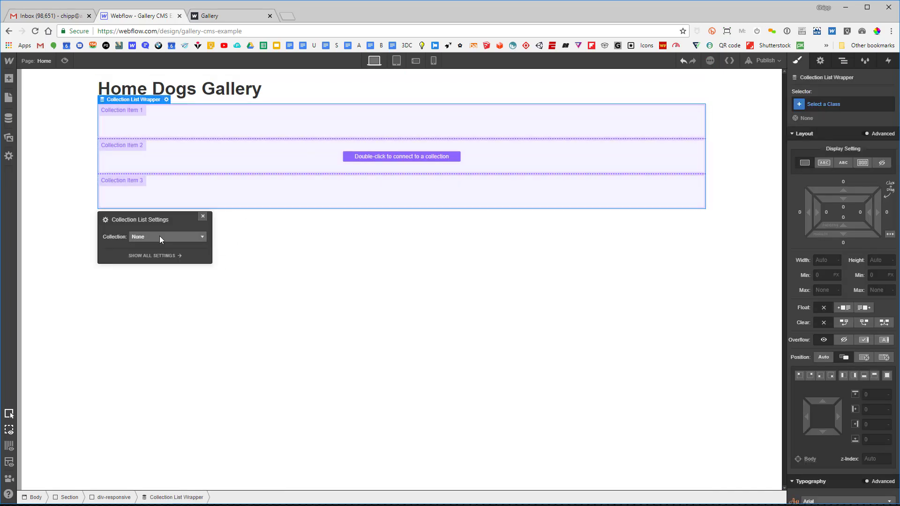
{"action": "left_click", "coordinate": [160, 237]}
{"action": "left_click", "coordinate": [150, 256]}
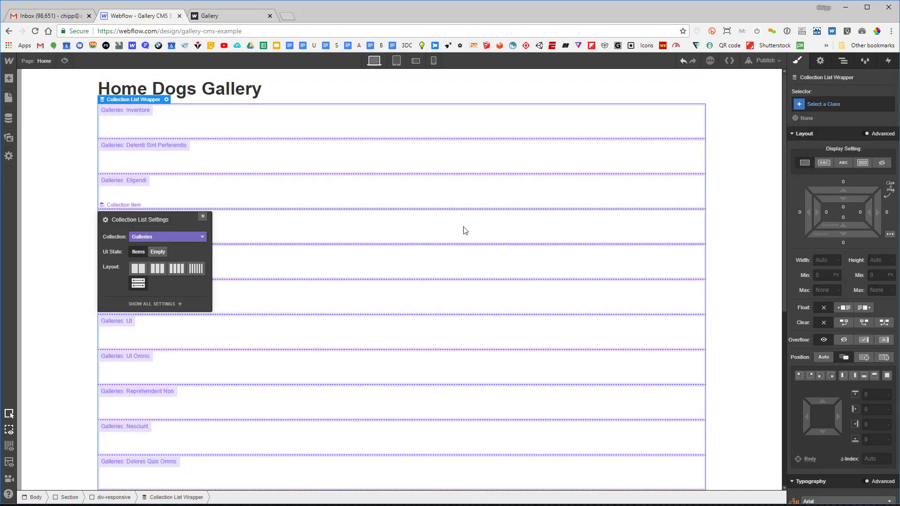
- Give the collection list a horizontal flex layout and let its children wrap
{"action": "left_click", "coordinate": [325, 193]}
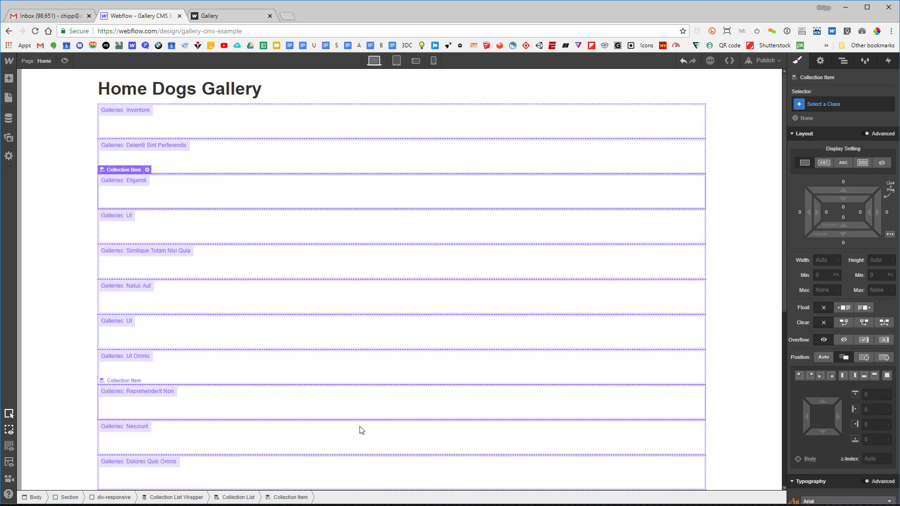
{"action": "left_click", "coordinate": [236, 498]}
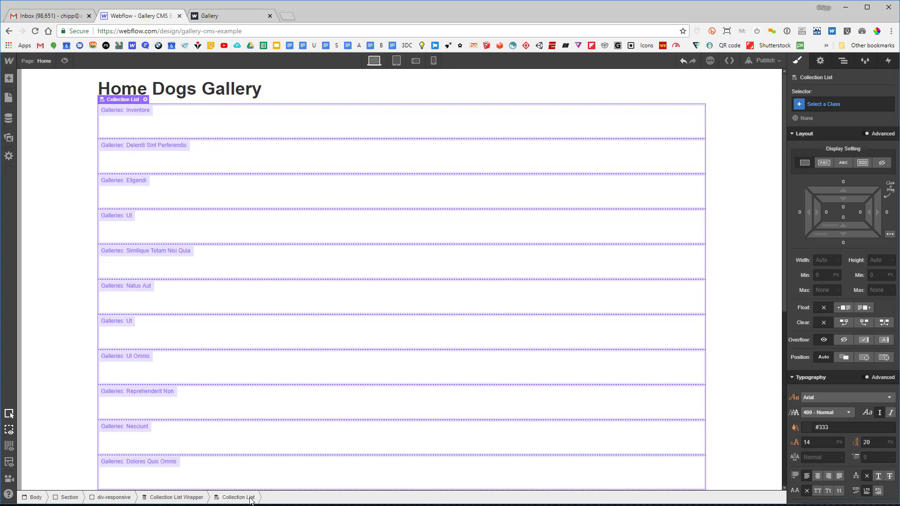
{"action": "left_click", "coordinate": [862, 162]}
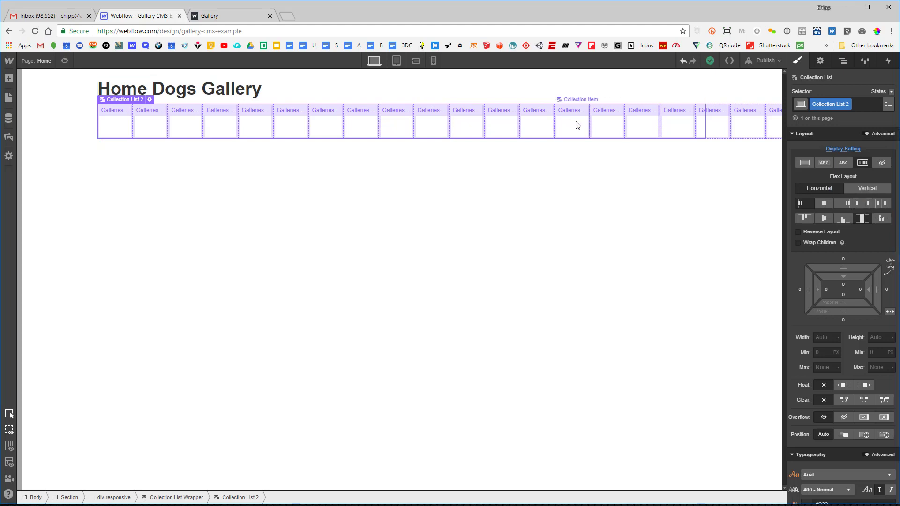
{"action": "left_click", "coordinate": [796, 242]}
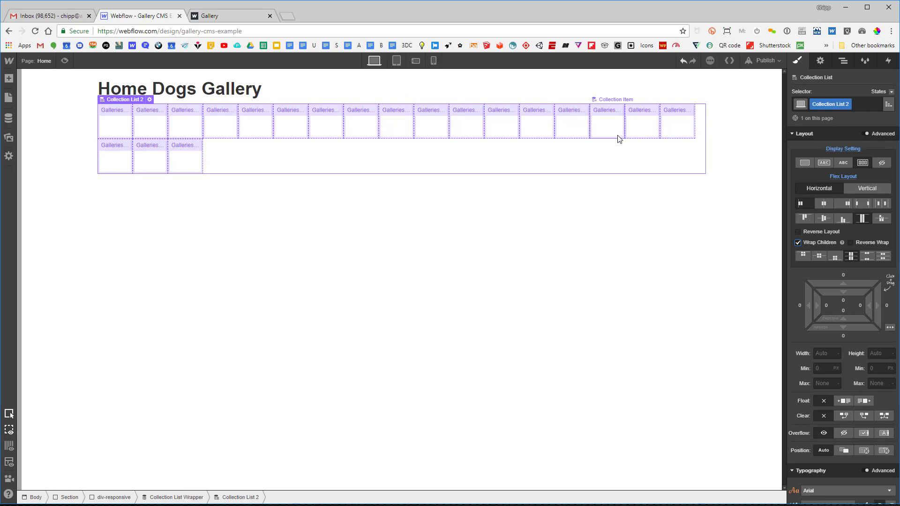
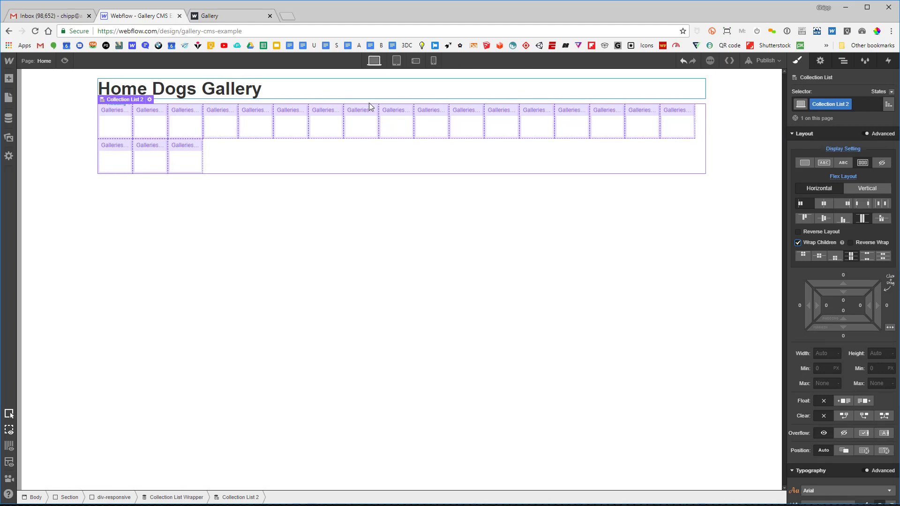
- Set the collection item's flex basis to 25% for the desktop layout
{"action": "left_click", "coordinate": [297, 126]}
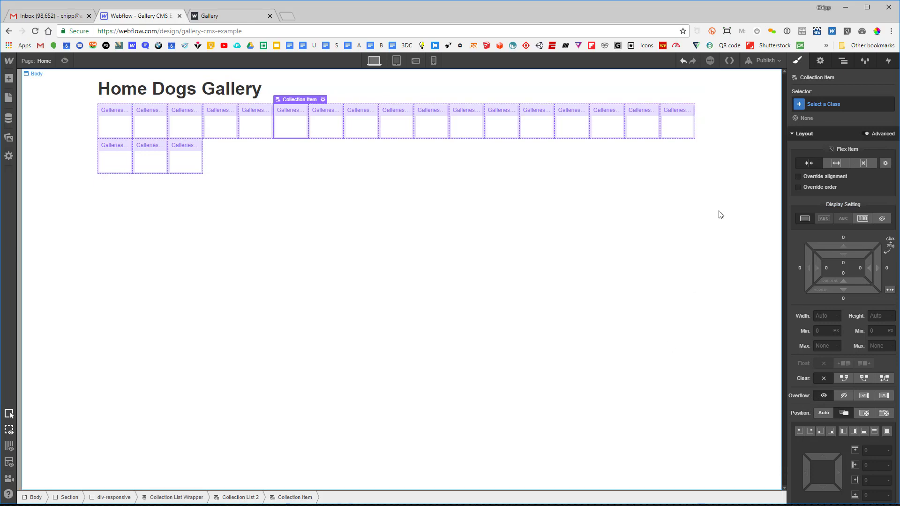
{"action": "left_click", "coordinate": [885, 164]}
{"action": "left_click", "coordinate": [876, 211]}
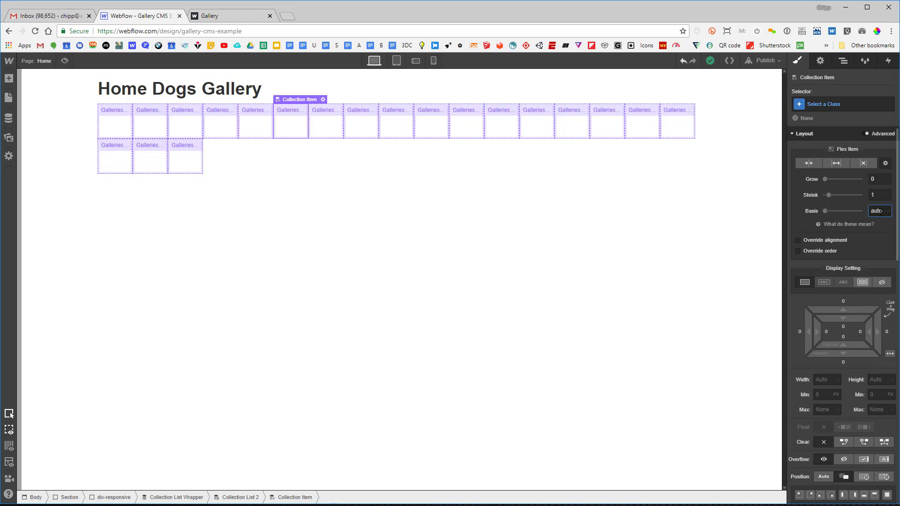
{"action": "key", "text": "Return"}
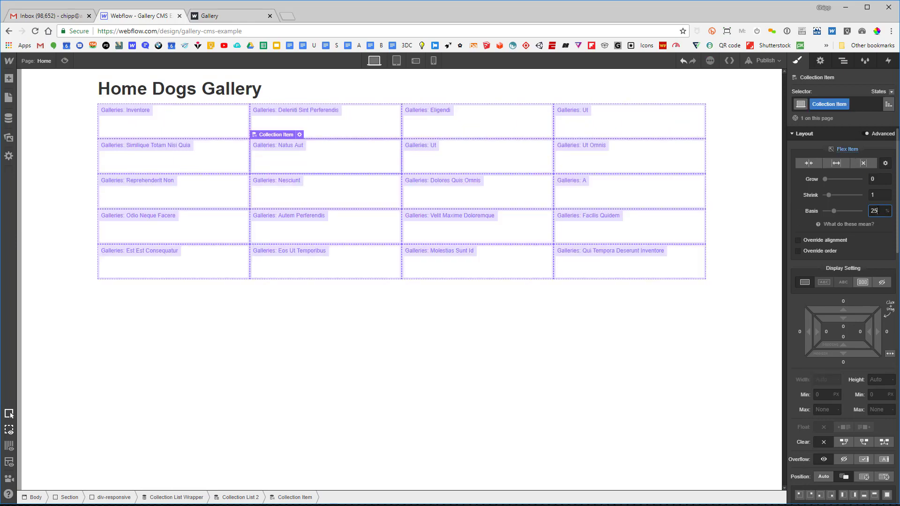
- Set the collection item's flex basis to 33.33% for tablet and 50% for mobile landscape
{"action": "left_click", "coordinate": [396, 61]}
{"action": "left_click", "coordinate": [873, 210]}
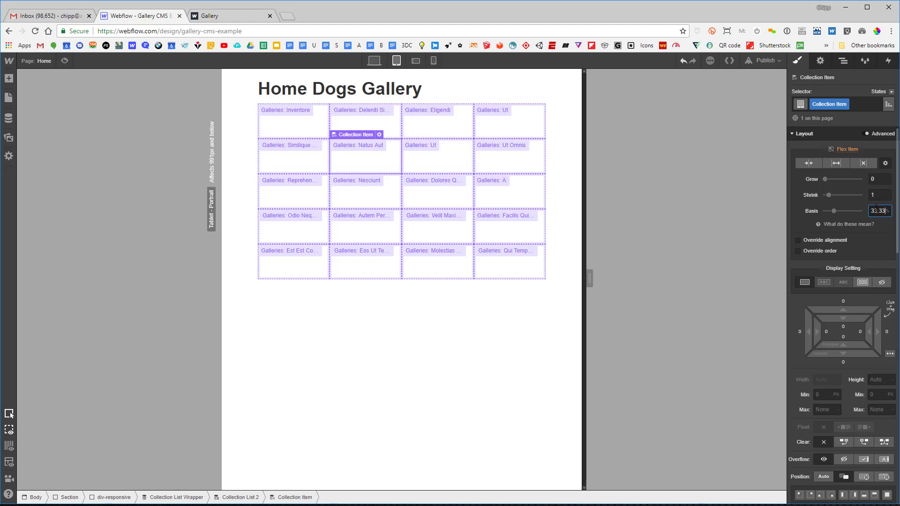
{"action": "key", "text": "Return"}
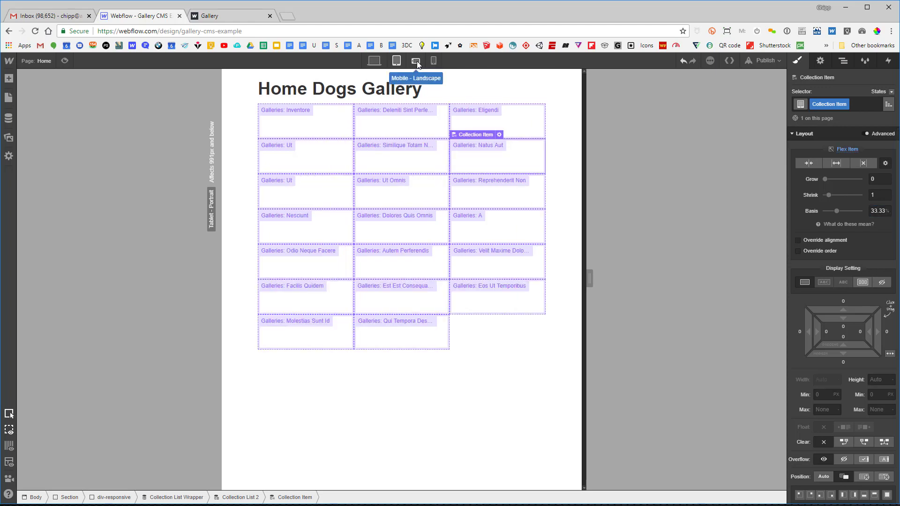
{"action": "left_click", "coordinate": [415, 61]}
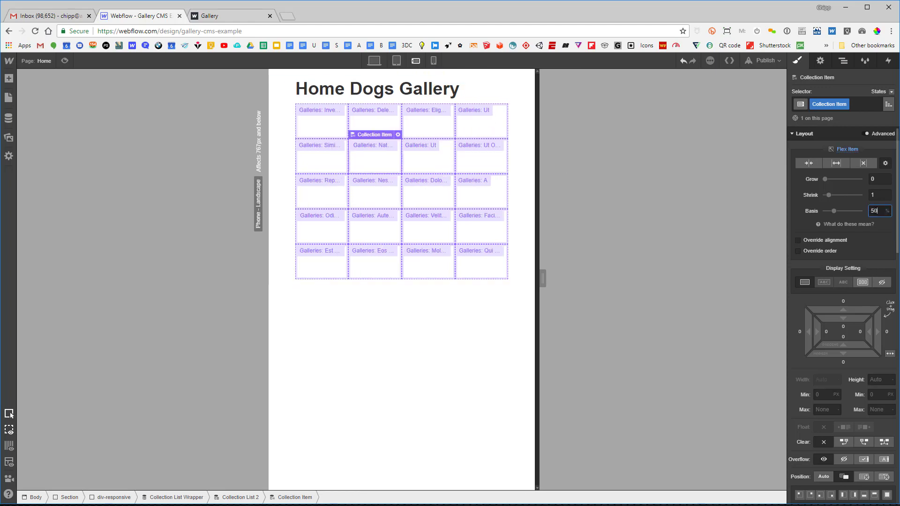
{"action": "key", "text": "Return"}
- Set the collection item's flex basis to 100% for mobile portrait, and step back through the breakpoints to the desktop view
{"action": "left_click", "coordinate": [433, 60]}
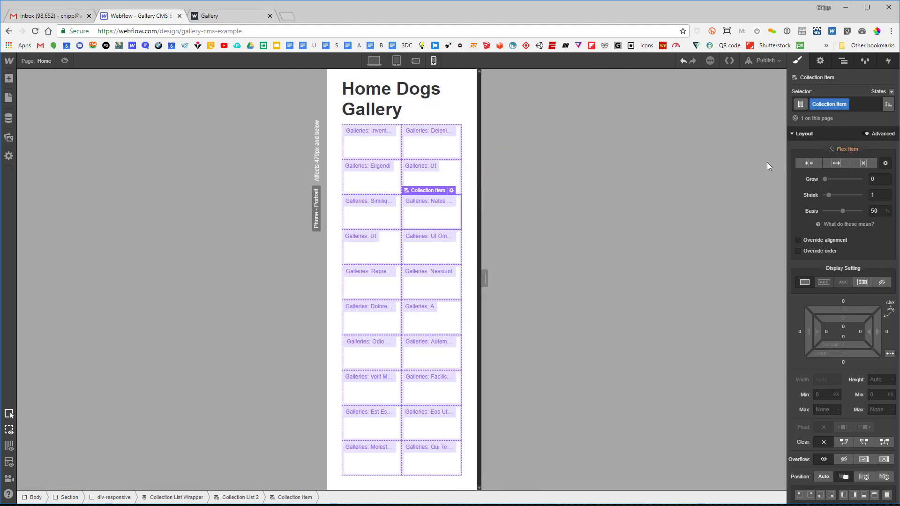
{"action": "left_click", "coordinate": [876, 211]}
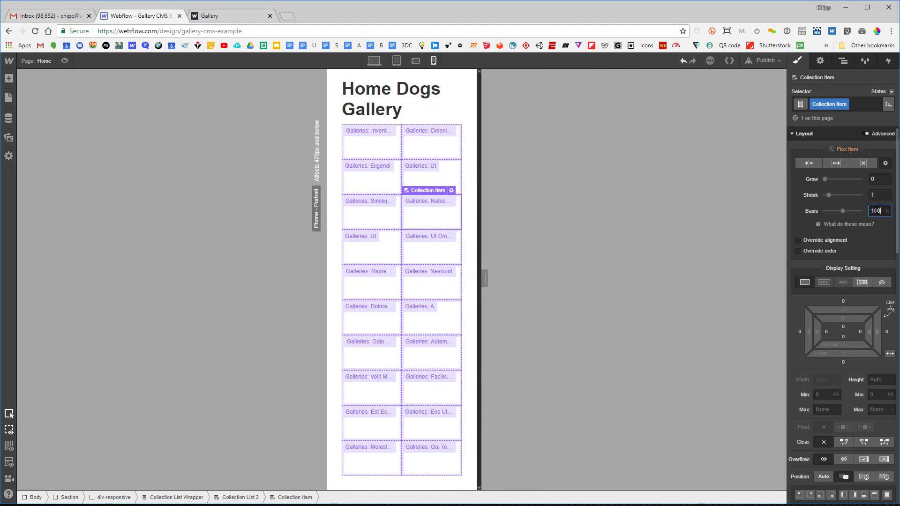
{"action": "type", "text": "100"}
{"action": "key", "text": "Return"}
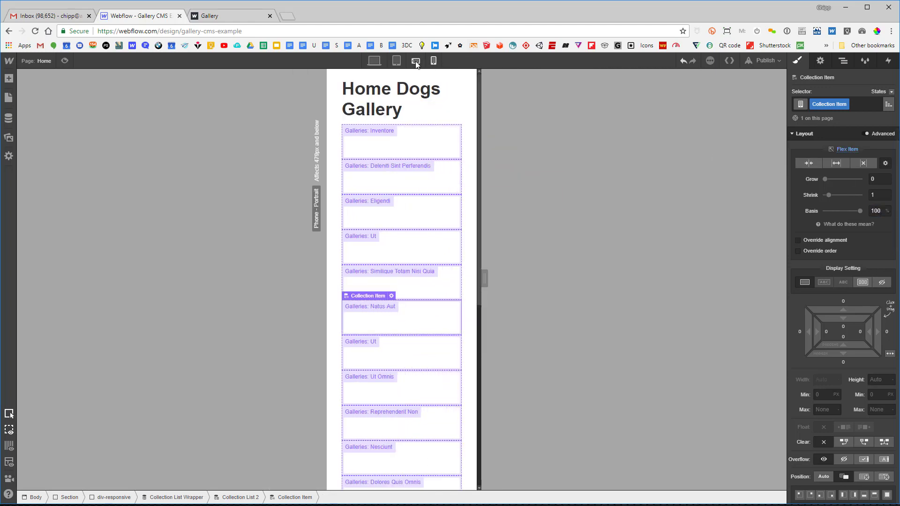
{"action": "left_click", "coordinate": [415, 61]}
{"action": "left_click", "coordinate": [396, 61]}
{"action": "left_click", "coordinate": [374, 61]}
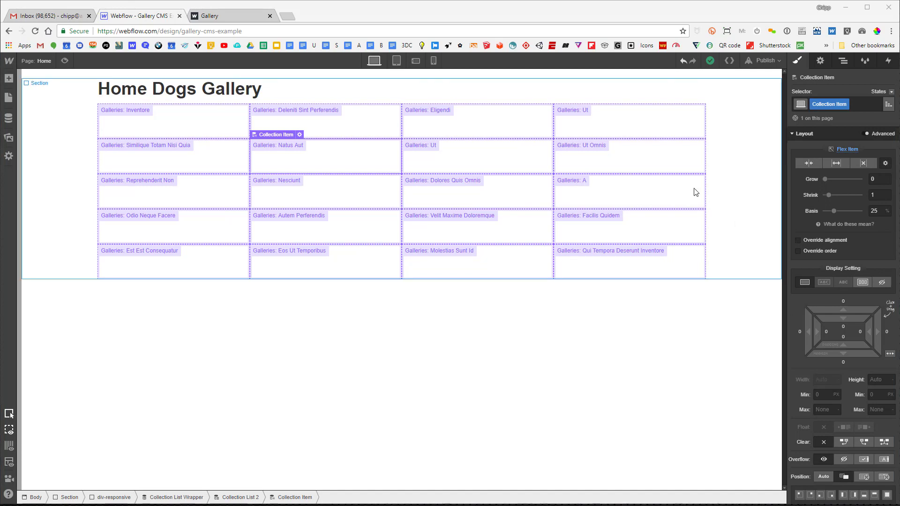
- Set the div-responsive block's width to 90% for tablet and 95% for phone landscape, and return to the desktop view
{"action": "left_click", "coordinate": [680, 230]}
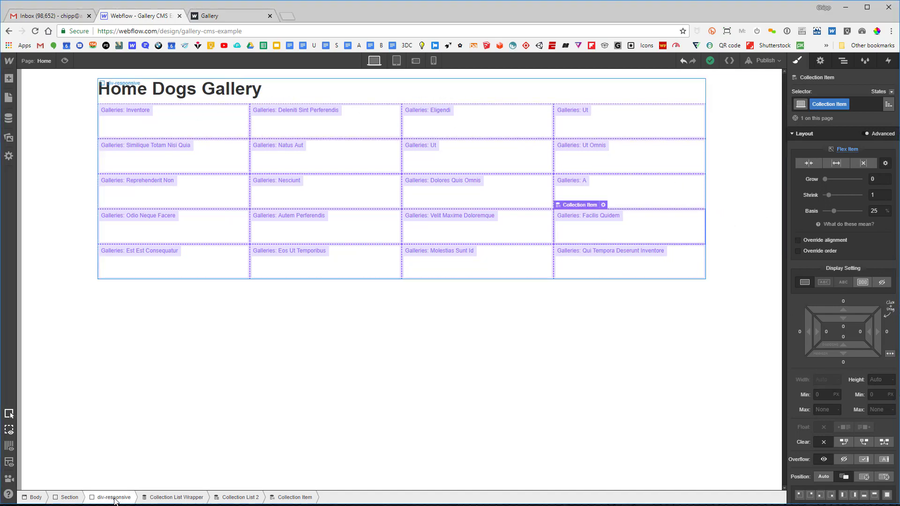
{"action": "left_click", "coordinate": [114, 498]}
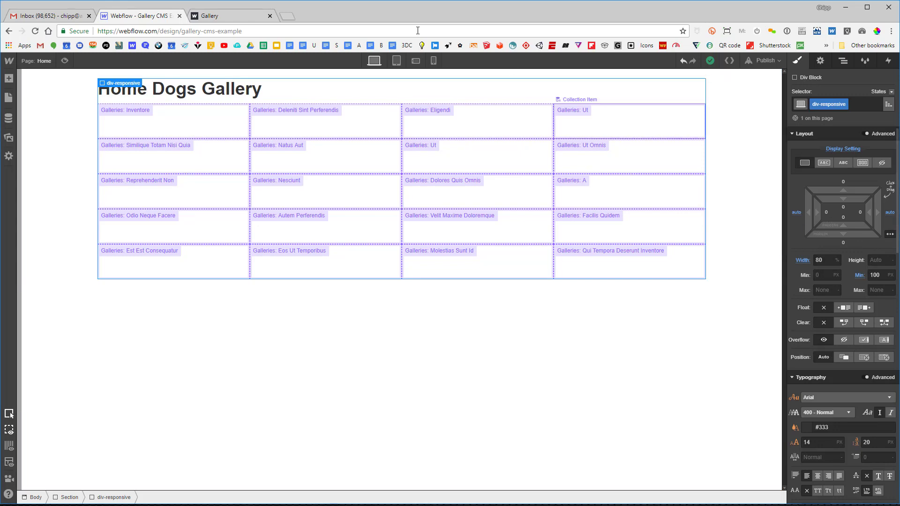
{"action": "left_click", "coordinate": [396, 65]}
{"action": "left_click", "coordinate": [819, 260]}
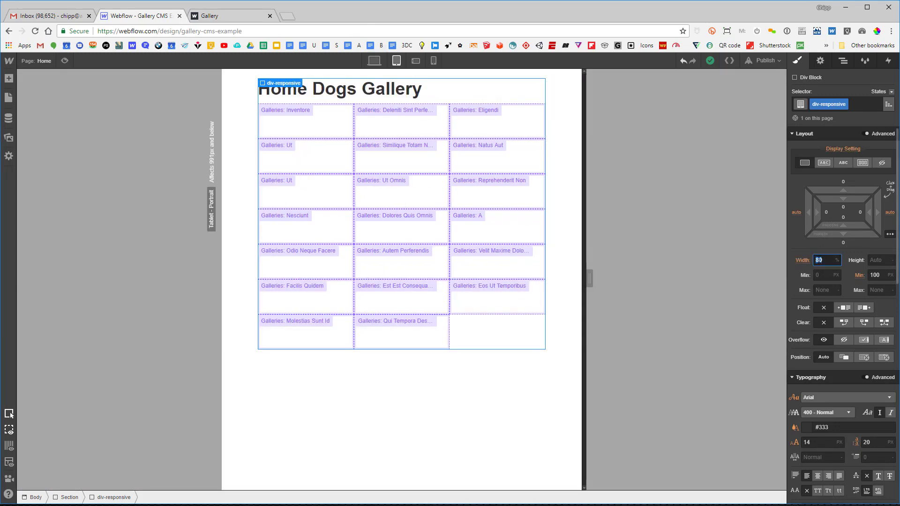
{"action": "key", "text": "Return"}
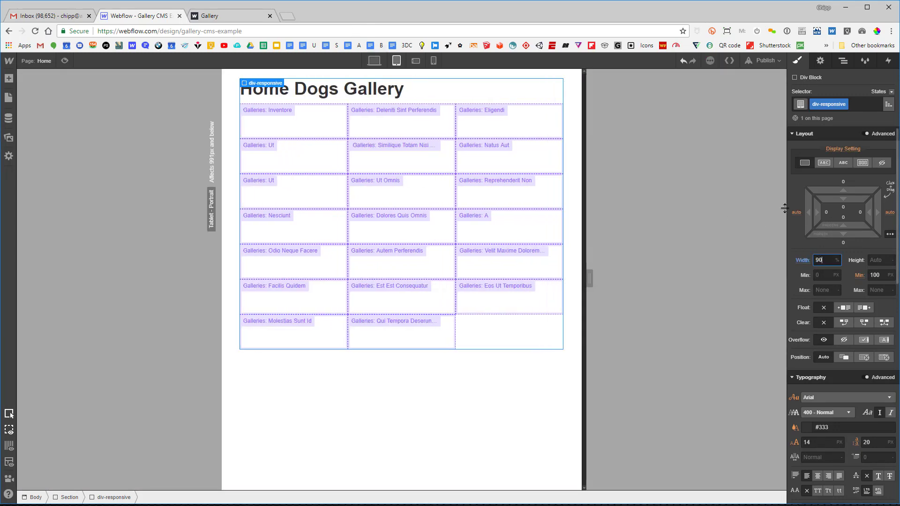
{"action": "left_click", "coordinate": [415, 60]}
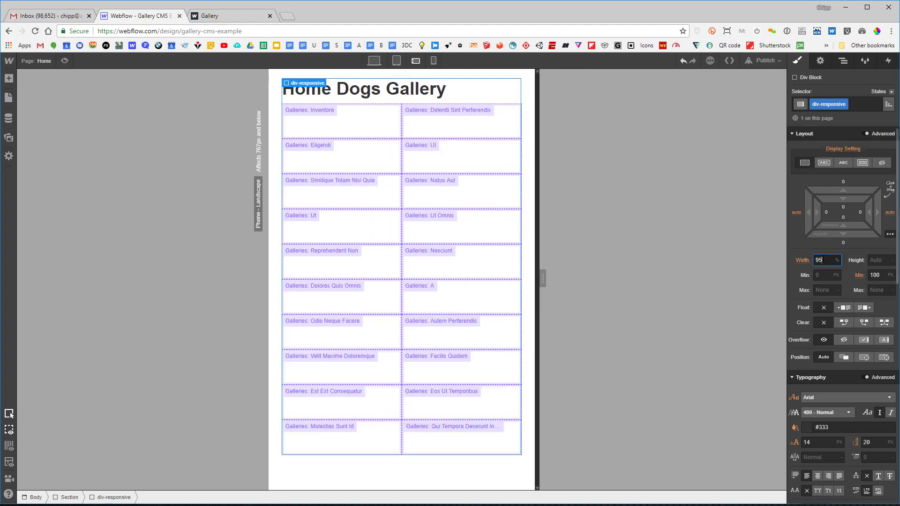
{"action": "key", "text": "Return"}
{"action": "left_click", "coordinate": [434, 62]}
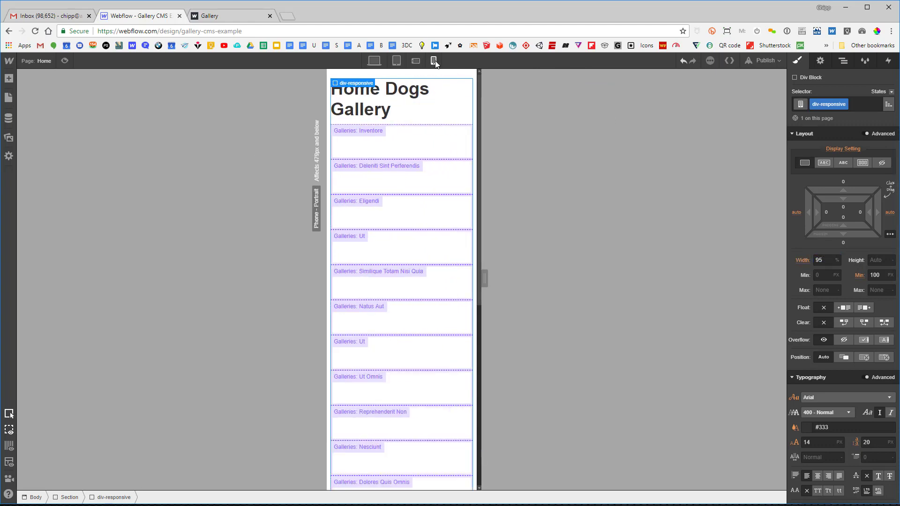
{"action": "left_click", "coordinate": [374, 60]}
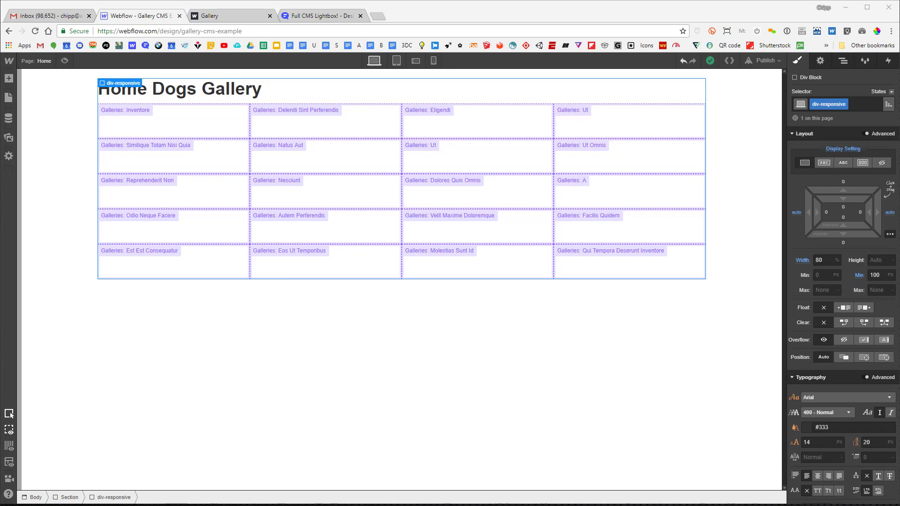
- Copy the complete lightbox HTML code from the end of the opening post in the Full CMS Lightbox! forum thread
{"action": "key", "text": "ctrl+4"}
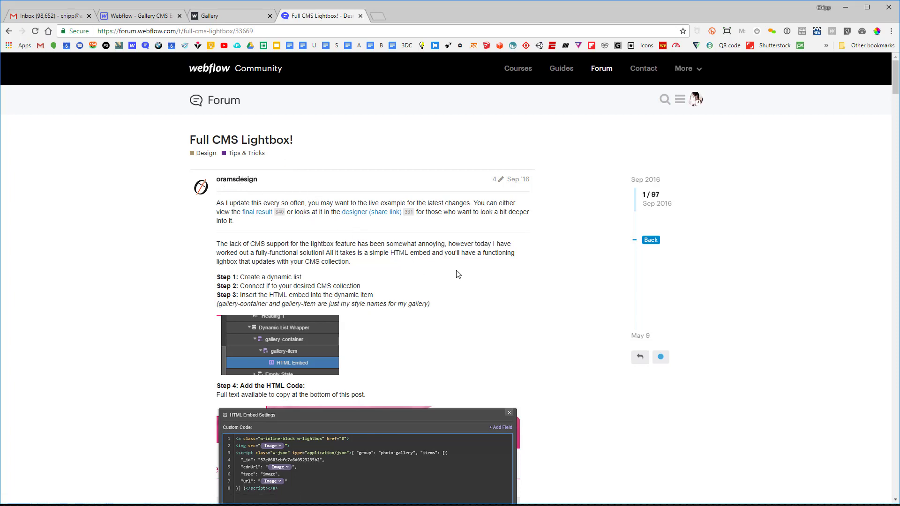
{"action": "scroll", "coordinate": [458, 273], "scroll_direction": "down", "scroll_amount": 12}
{"action": "triple_click", "coordinate": [413, 310]}
{"action": "key", "text": "ctrl+c"}
{"action": "left_click", "coordinate": [352, 326]}
{"action": "left_click_drag", "start_coordinate": [244, 343], "coordinate": [223, 232]}
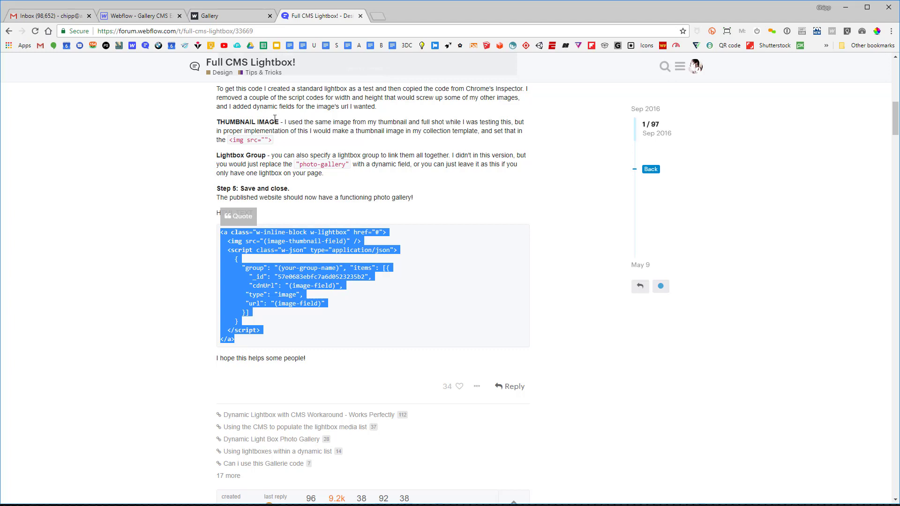
- Back in the Webflow designer, add an HTML Embed inside the first collection item and paste the copied lightbox code into it
{"action": "left_click", "coordinate": [135, 17]}
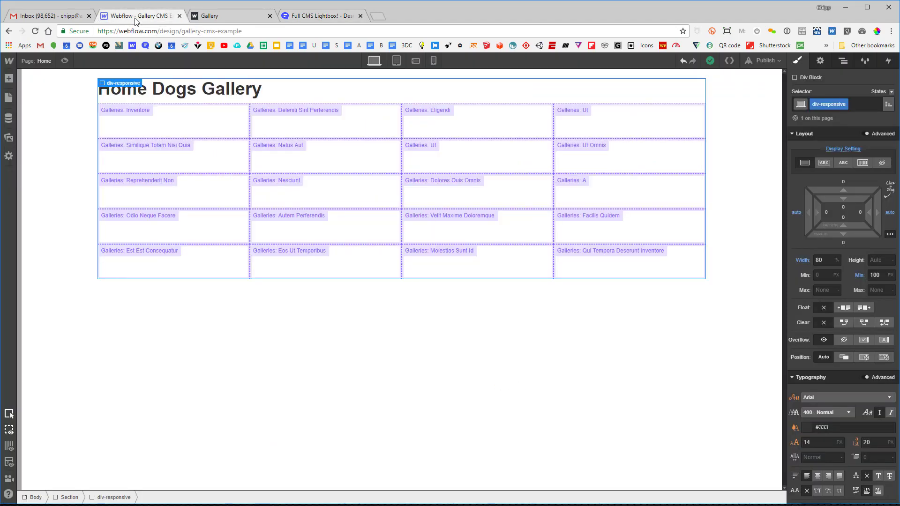
{"action": "left_click", "coordinate": [165, 128]}
{"action": "left_click", "coordinate": [9, 78]}
{"action": "scroll", "coordinate": [79, 317], "scroll_direction": "down", "scroll_amount": 10}
{"action": "left_click_drag", "start_coordinate": [117, 433], "coordinate": [175, 115]}
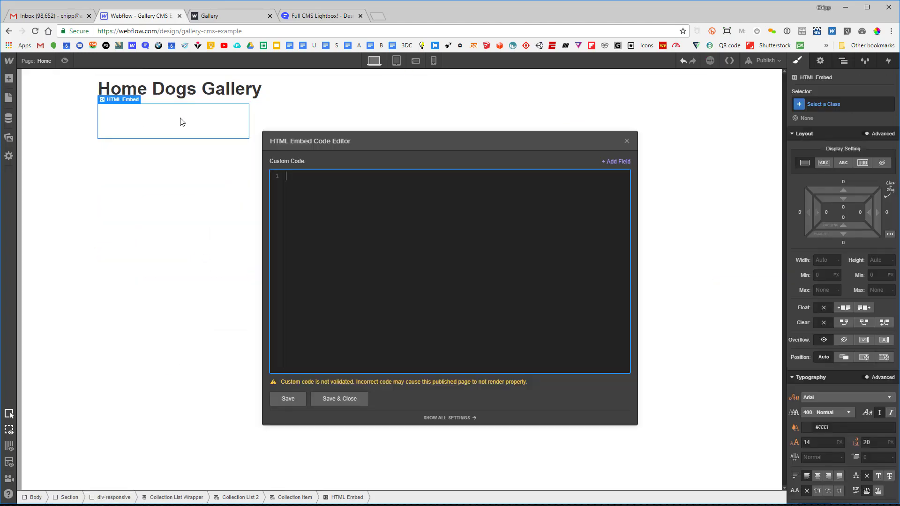
{"action": "key", "text": "ctrl+v"}
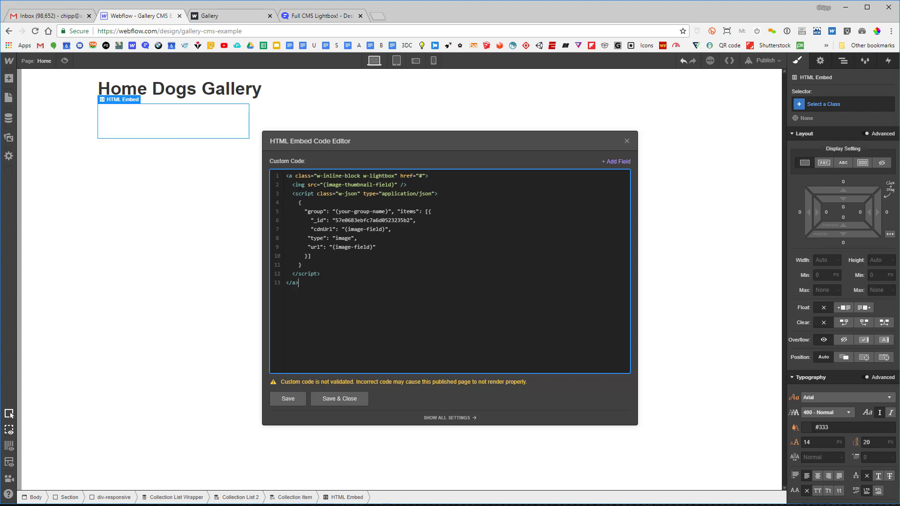
- Replace the img src, cdnUrl and url placeholders in the embed code with the Image field, and save the embed
{"action": "left_click_drag", "start_coordinate": [324, 185], "coordinate": [395, 185]}
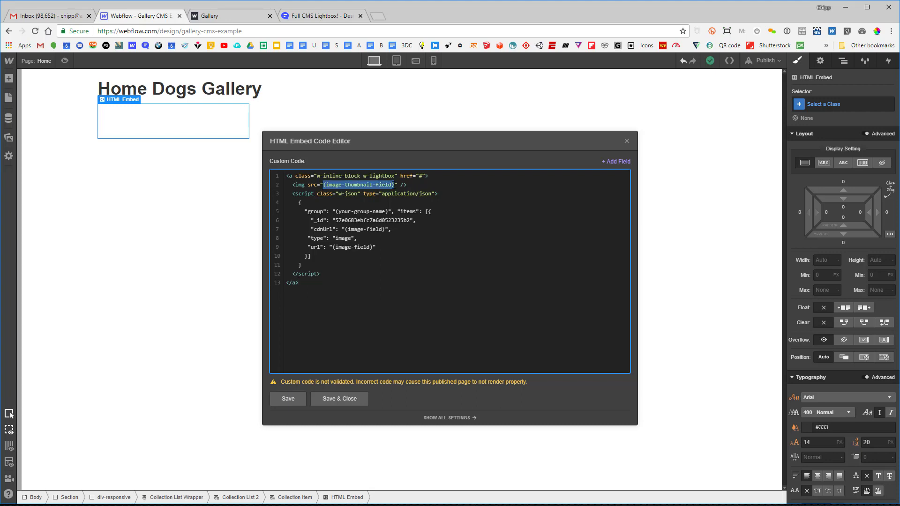
{"action": "left_click", "coordinate": [615, 161]}
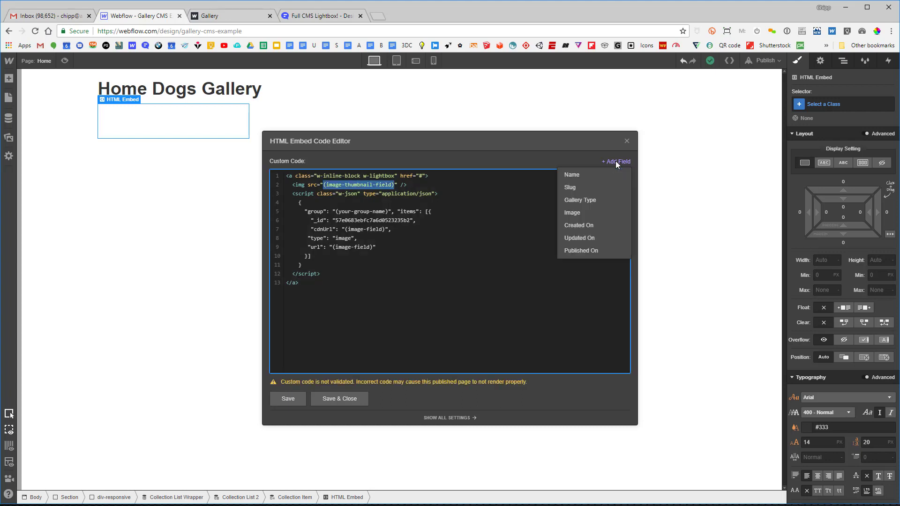
{"action": "left_click", "coordinate": [572, 213]}
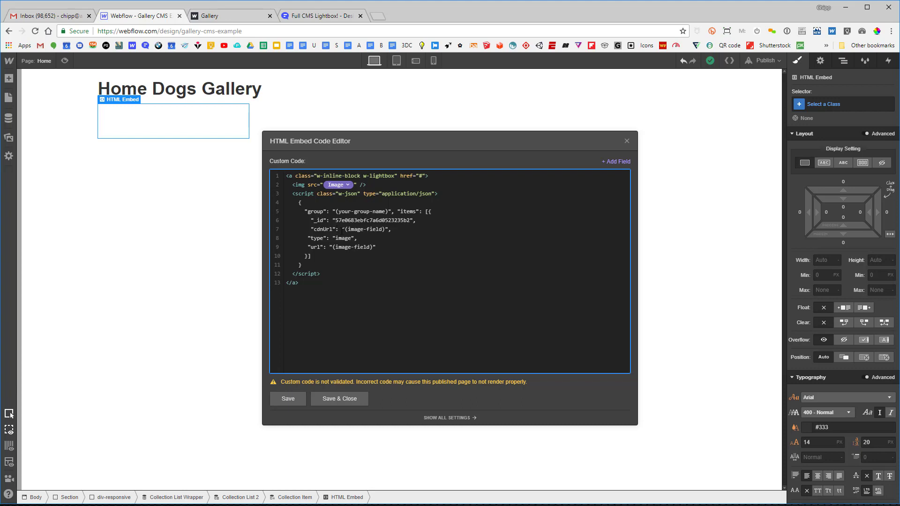
{"action": "left_click_drag", "start_coordinate": [342, 229], "coordinate": [383, 229]}
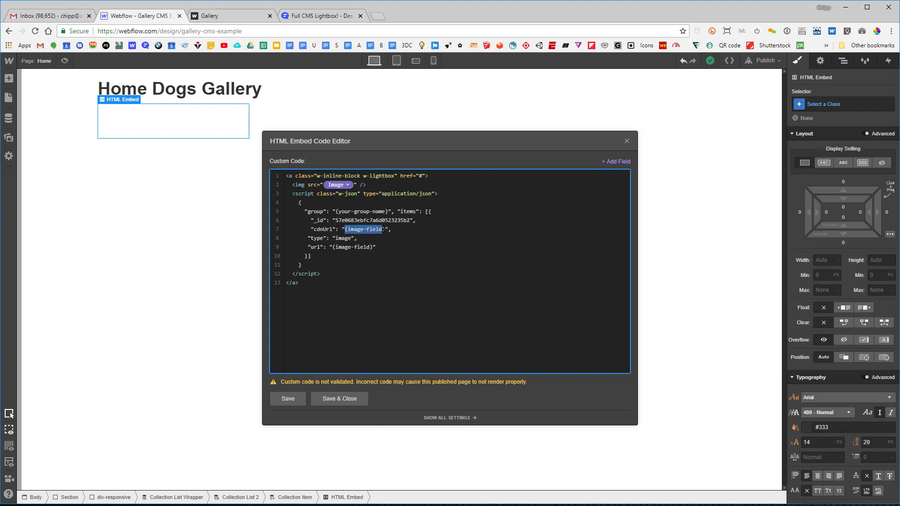
{"action": "left_click", "coordinate": [616, 162]}
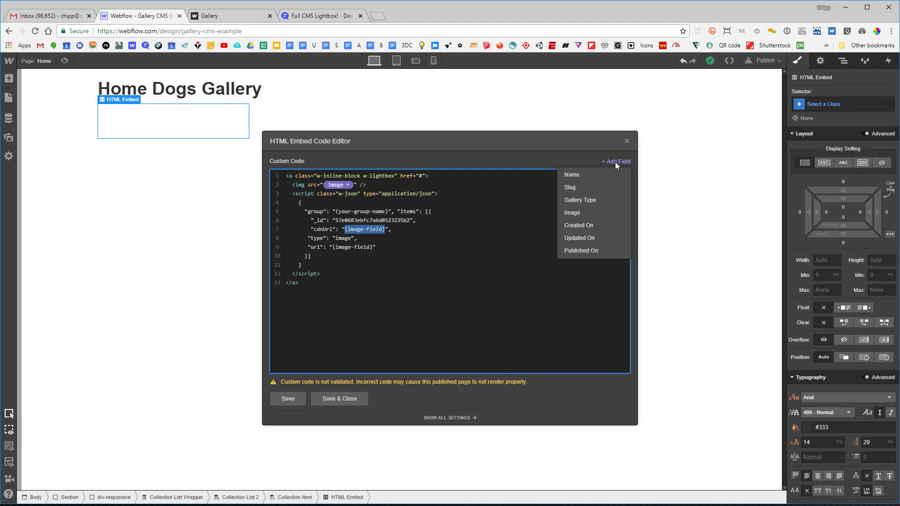
{"action": "left_click", "coordinate": [572, 213]}
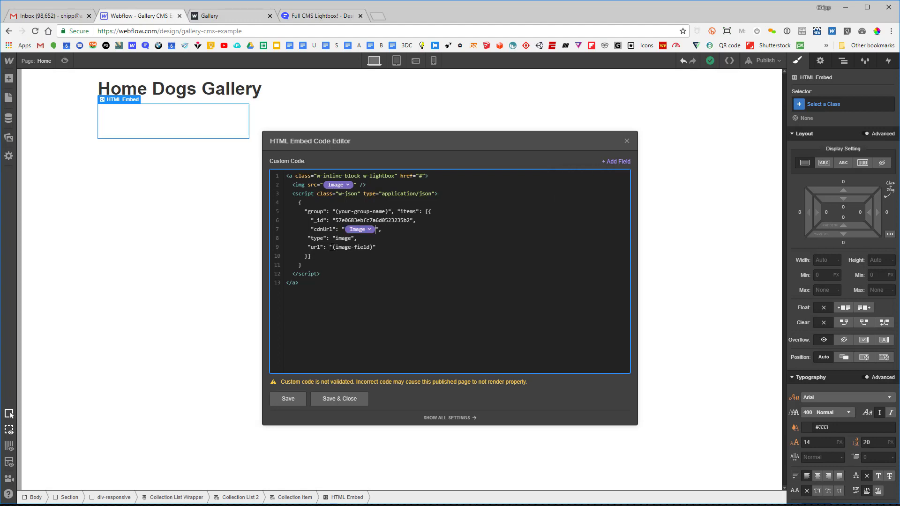
{"action": "left_click_drag", "start_coordinate": [333, 247], "coordinate": [374, 245]}
{"action": "left_click", "coordinate": [614, 162]}
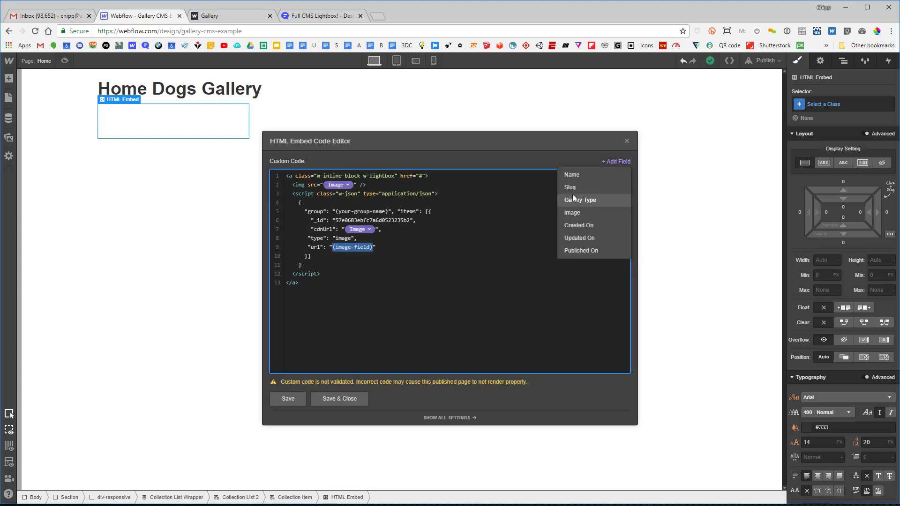
{"action": "left_click", "coordinate": [578, 214]}
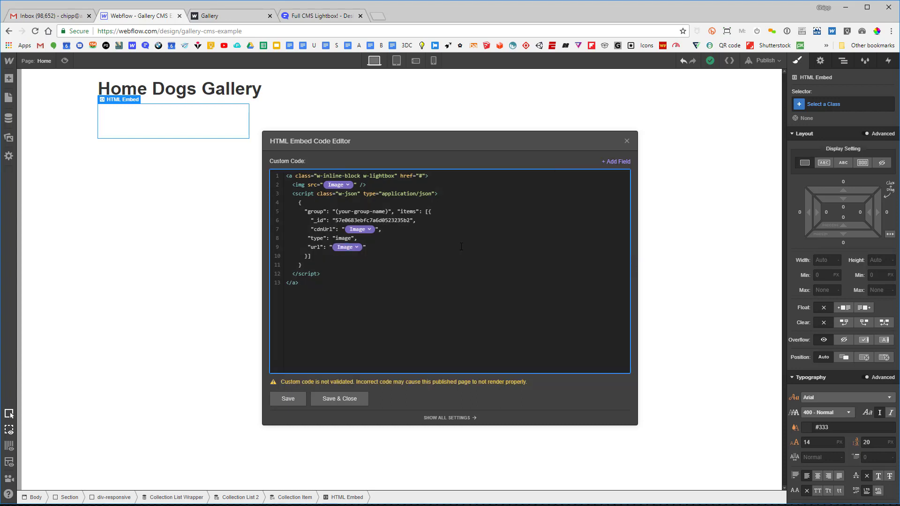
{"action": "left_click", "coordinate": [355, 398]}
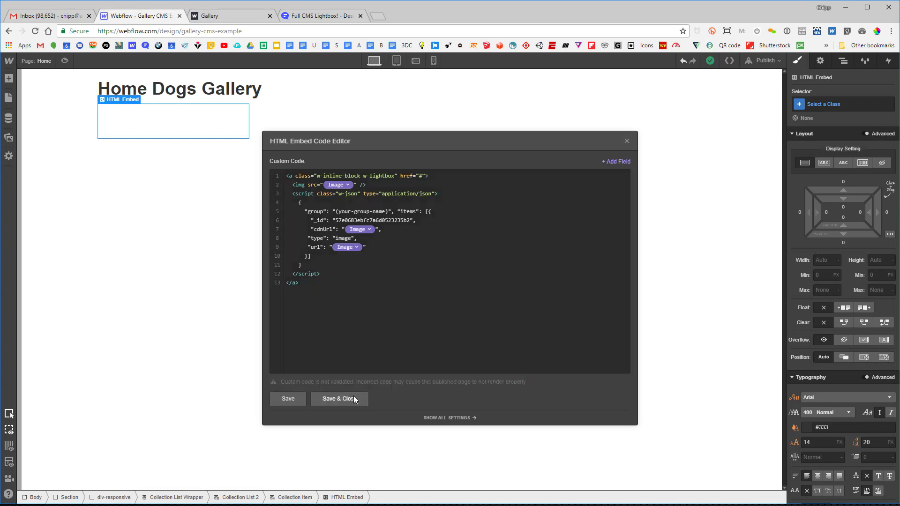
- Publish the site to its webflow.io domain and open the live page
{"action": "left_click", "coordinate": [762, 60]}
{"action": "left_click", "coordinate": [679, 151]}
{"action": "left_click", "coordinate": [717, 93]}
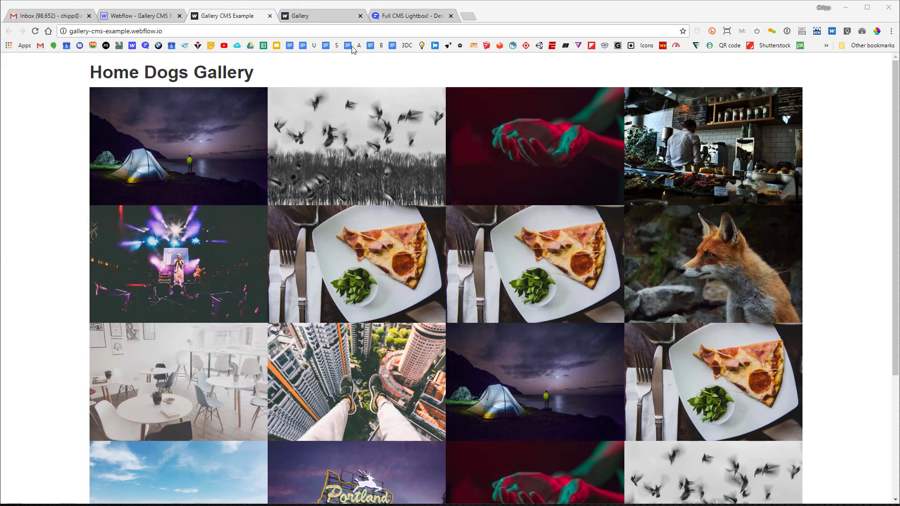
- Return to the designer and create a new static page named tempGallery
{"action": "left_click", "coordinate": [132, 15]}
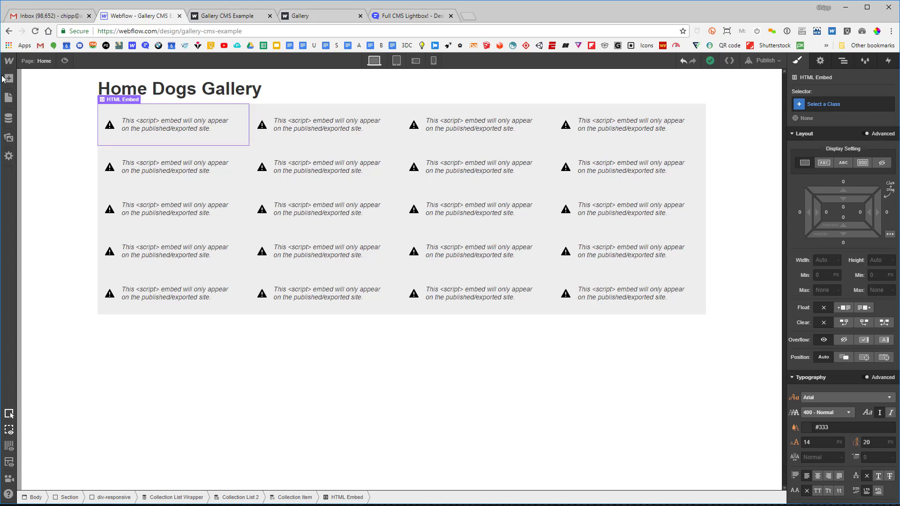
{"action": "left_click", "coordinate": [8, 97]}
{"action": "left_click", "coordinate": [124, 79]}
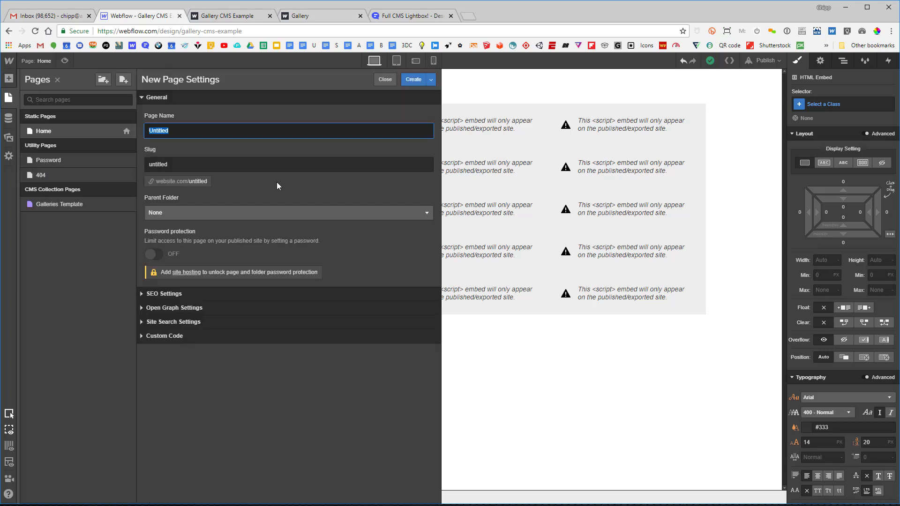
{"action": "type", "text": "tempGallery"}
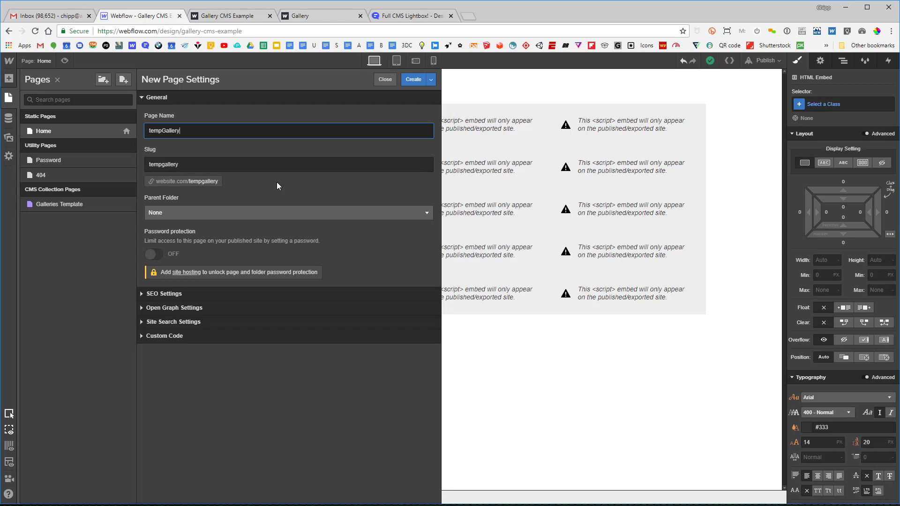
{"action": "left_click", "coordinate": [415, 76]}
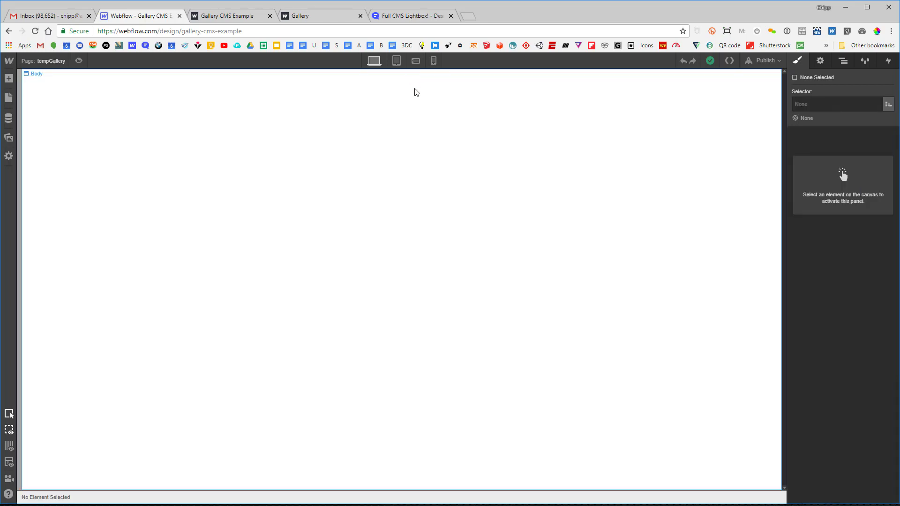
- Add a Lightbox Link component to the empty tempGallery page
{"action": "left_click", "coordinate": [9, 78]}
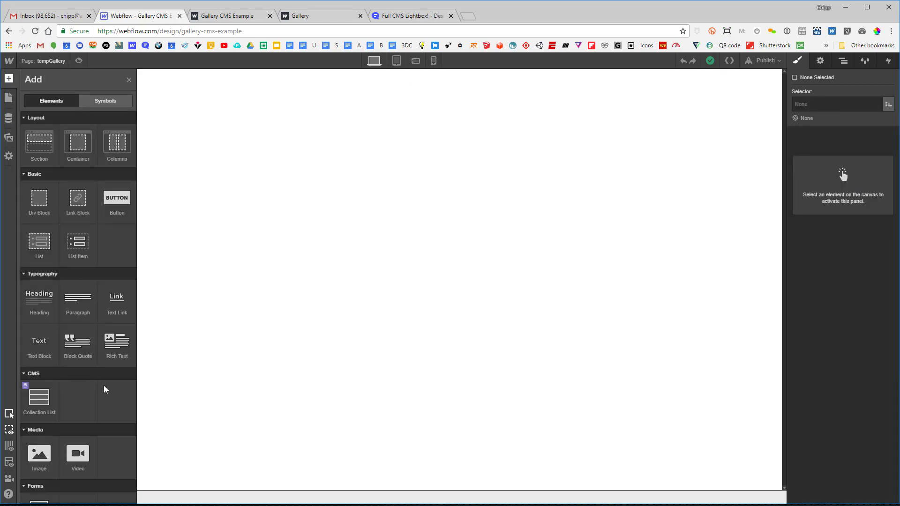
{"action": "scroll", "coordinate": [104, 387], "scroll_direction": "down", "scroll_amount": 10}
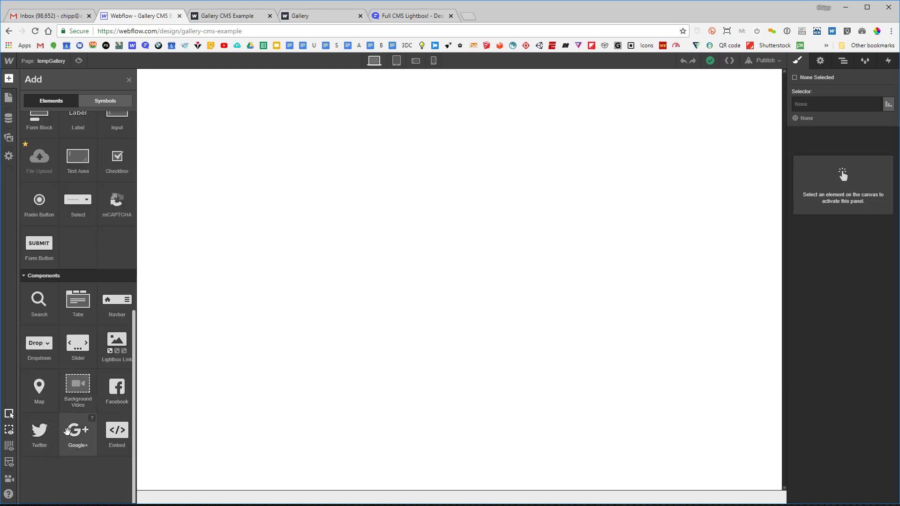
{"action": "left_click_drag", "start_coordinate": [116, 345], "coordinate": [291, 326]}
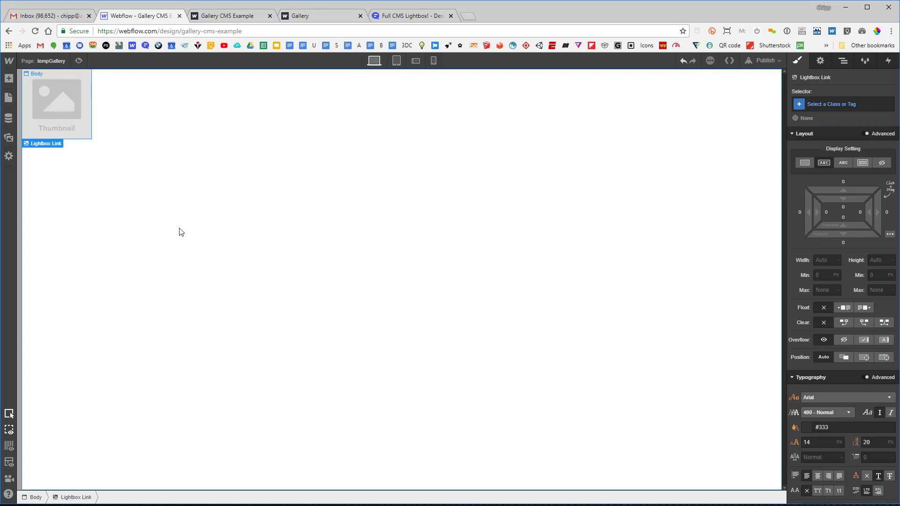
- Go back to the Home page, republish the site and reload the live gallery page
{"action": "left_click", "coordinate": [40, 62]}
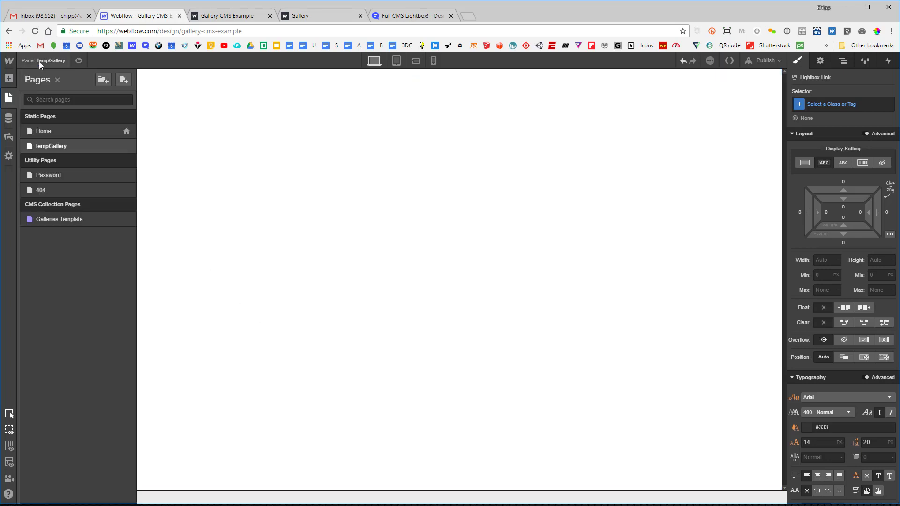
{"action": "left_click", "coordinate": [46, 131]}
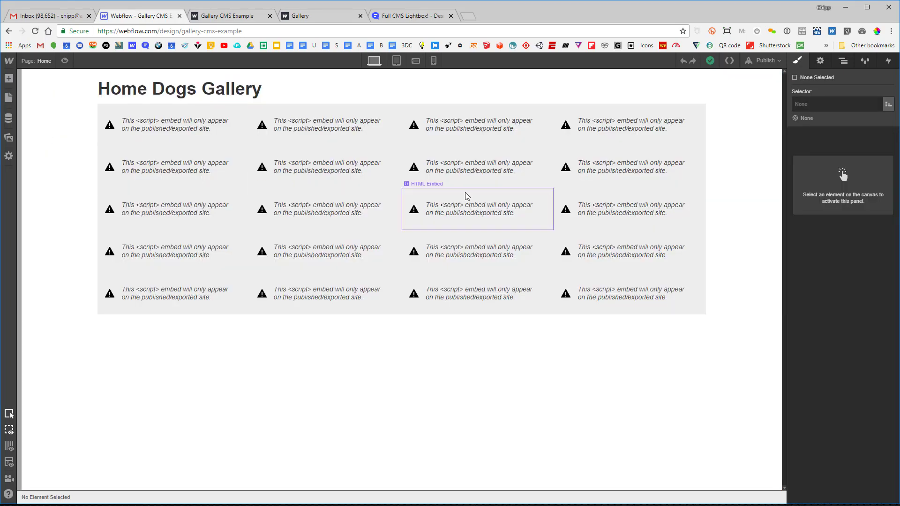
{"action": "left_click", "coordinate": [763, 60]}
{"action": "left_click", "coordinate": [655, 151]}
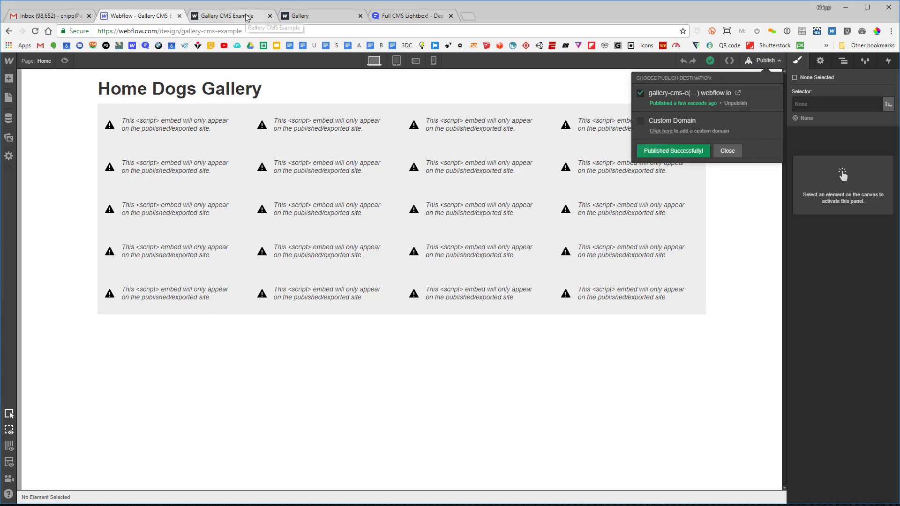
{"action": "left_click", "coordinate": [227, 15]}
{"action": "left_click", "coordinate": [35, 31]}
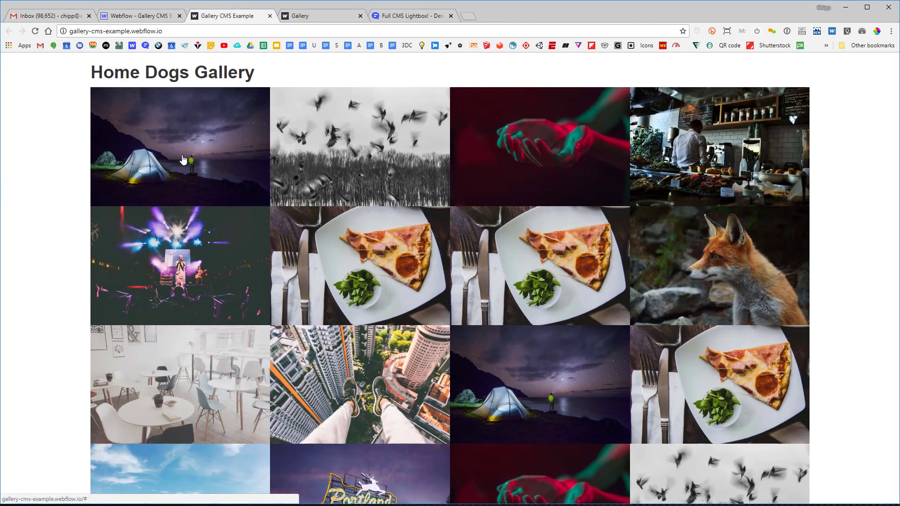
- Test the lightbox on the live page with the first tent photo, and return to the designer
{"action": "left_click", "coordinate": [181, 163]}
{"action": "left_click", "coordinate": [882, 250]}
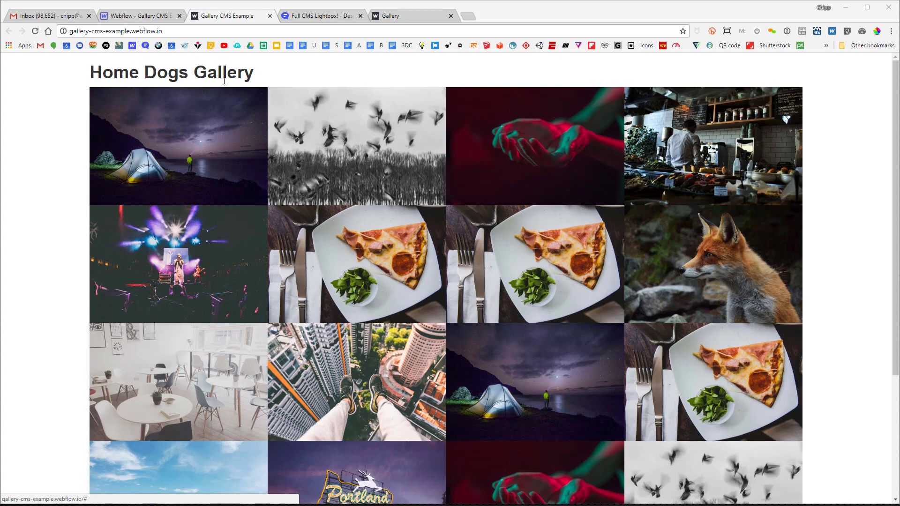
{"action": "left_click", "coordinate": [138, 16]}
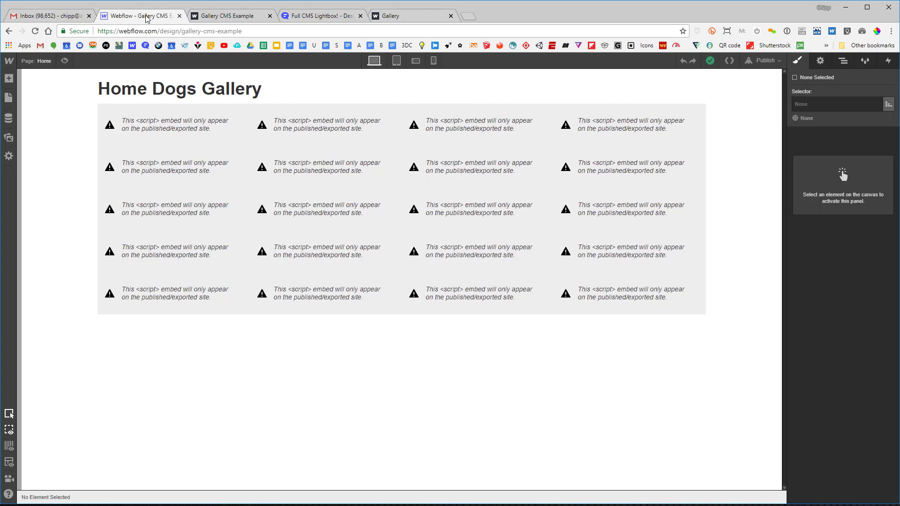
- Give the gallery's Collection Item 10 px padding and -10 px margins on both the left and right sides
{"action": "left_click", "coordinate": [178, 135]}
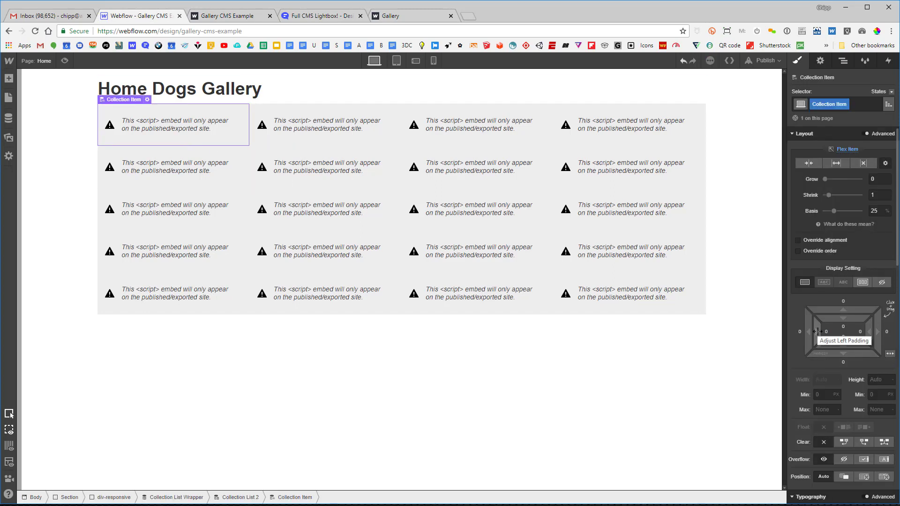
{"action": "left_click_drag", "start_coordinate": [816, 331], "coordinate": [831, 341]}
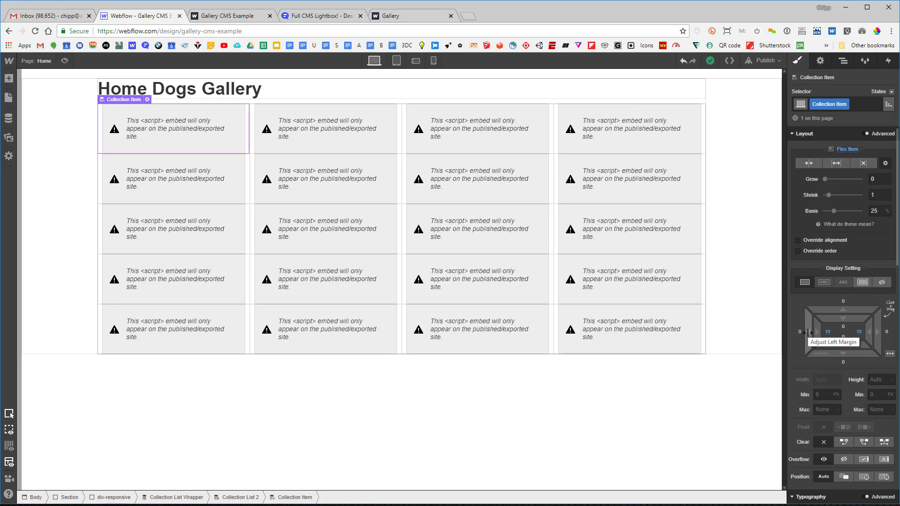
{"action": "left_click_drag", "start_coordinate": [809, 332], "coordinate": [820, 333]}
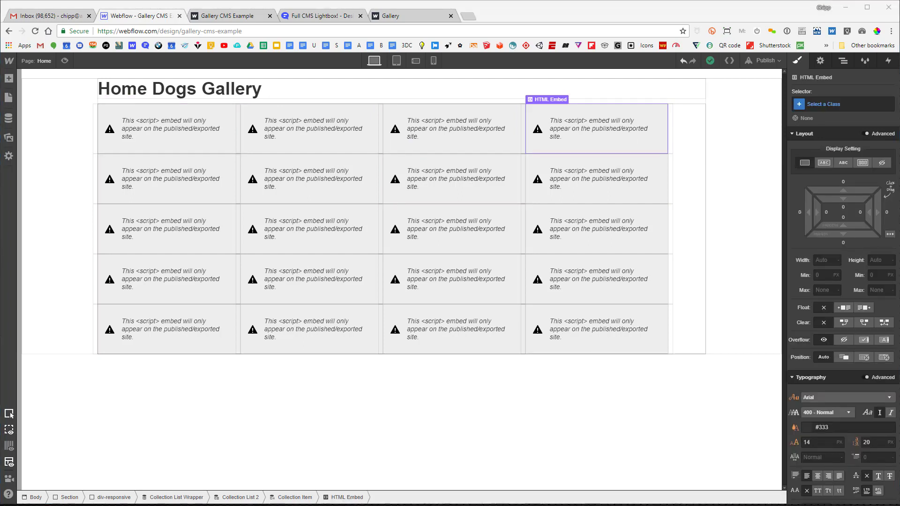
- Justify Collection List 2 with space between its items and give the Collection Item a 20 px bottom margin
{"action": "left_click", "coordinate": [248, 497]}
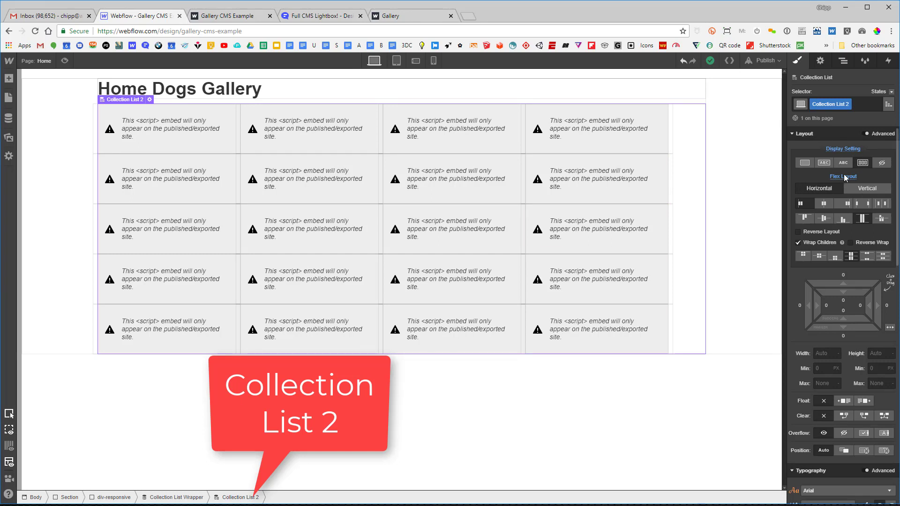
{"action": "left_click", "coordinate": [862, 203]}
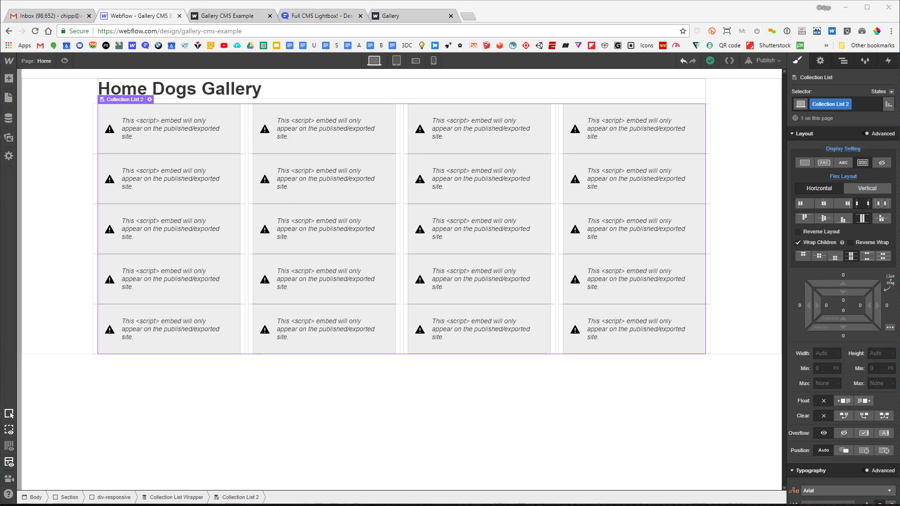
{"action": "left_click", "coordinate": [207, 127]}
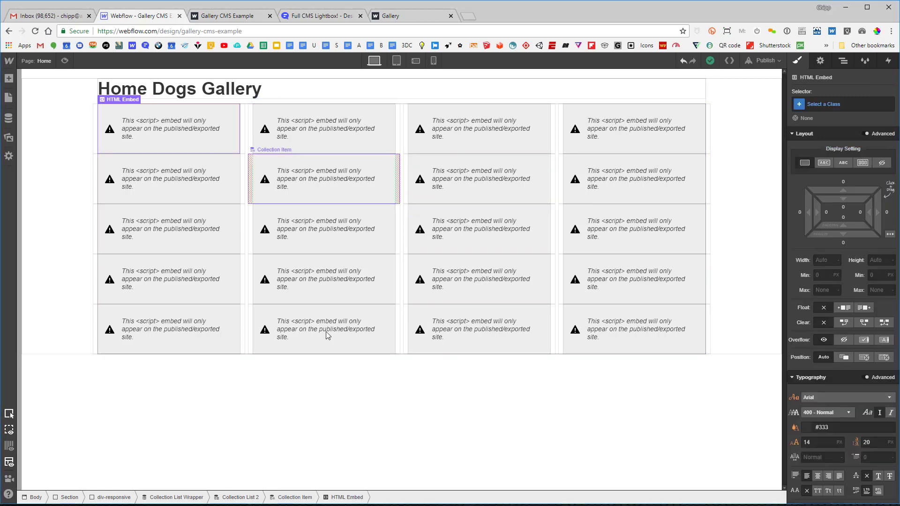
{"action": "left_click", "coordinate": [291, 500]}
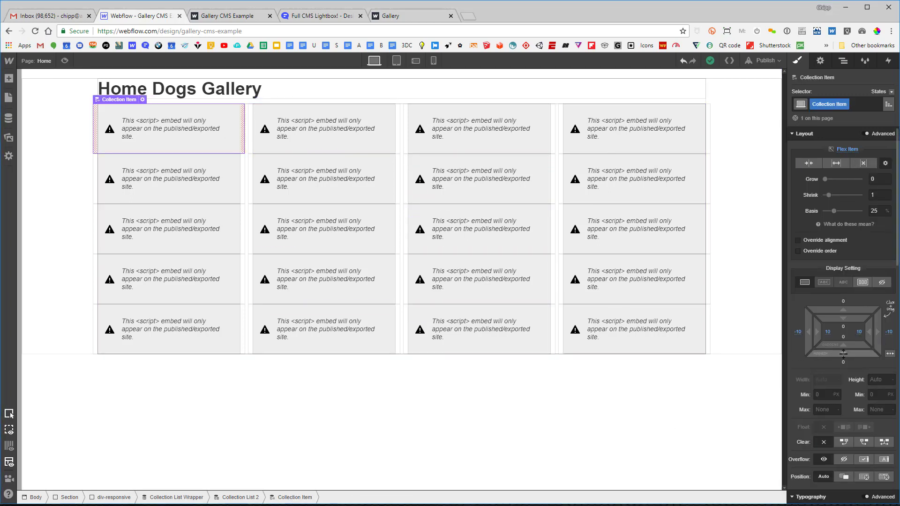
{"action": "left_click_drag", "start_coordinate": [857, 356], "coordinate": [862, 378]}
- Republish the site and test the first photo's lightbox on the reloaded live gallery page
{"action": "key", "text": "ctrl+shift+p"}
{"action": "key", "text": "Return"}
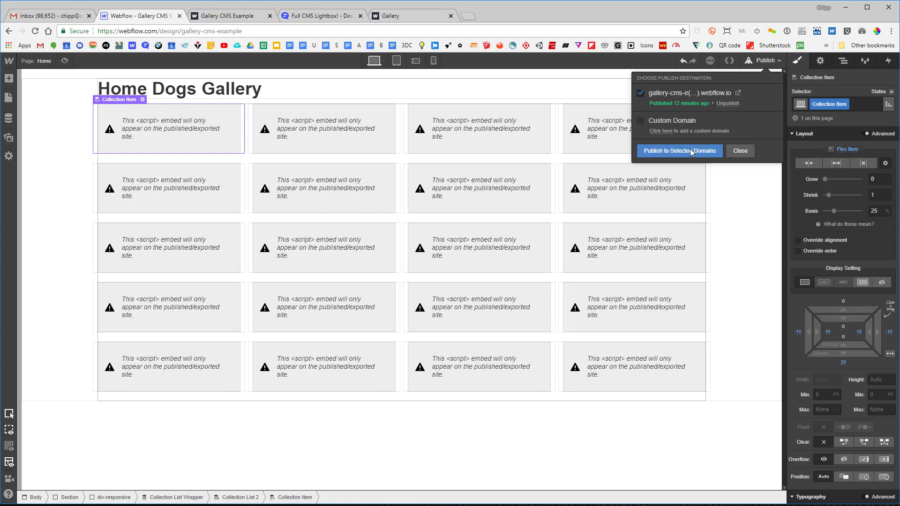
{"action": "key", "text": "ctrl+Tab"}
{"action": "key", "text": "ctrl+r"}
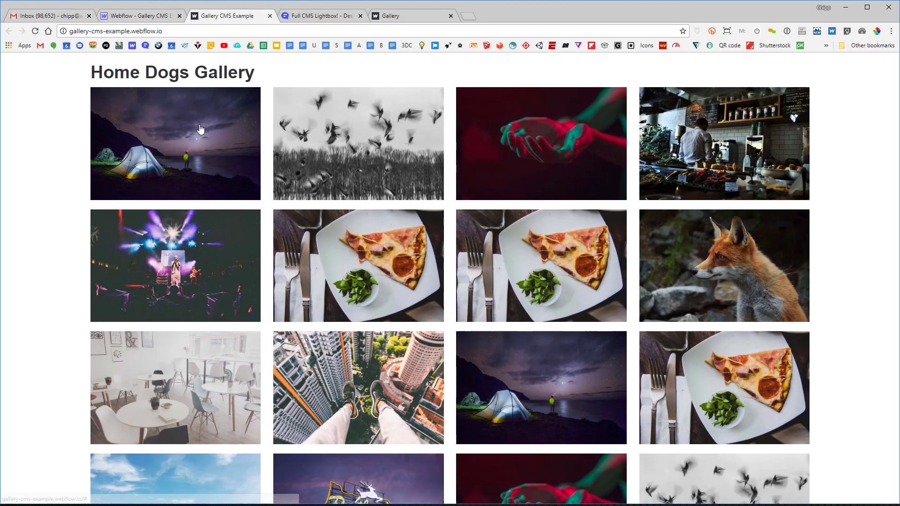
{"action": "left_click", "coordinate": [200, 128]}
{"action": "left_click", "coordinate": [881, 74]}
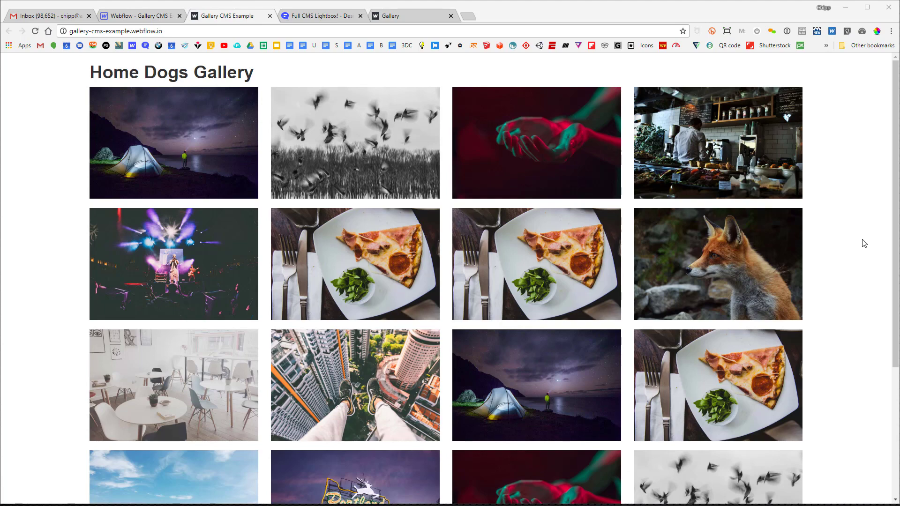
- Replace the Inventore item's image in the Galleries collection with e621129c-d0b8-459a-8ad0-02587b114e52.jpeg and save the item
{"action": "left_click", "coordinate": [130, 16]}
{"action": "left_click", "coordinate": [47, 100]}
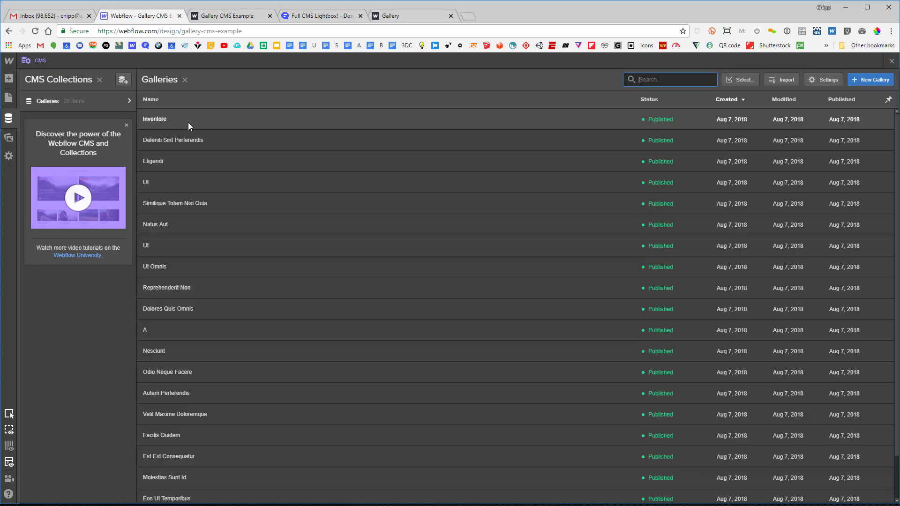
{"action": "left_click", "coordinate": [187, 122]}
{"action": "left_click", "coordinate": [490, 198]}
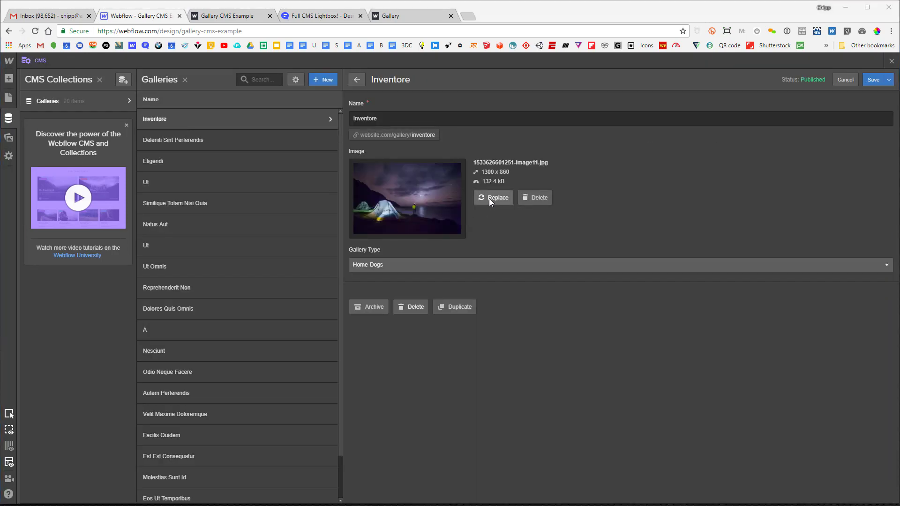
{"action": "left_click", "coordinate": [145, 242]}
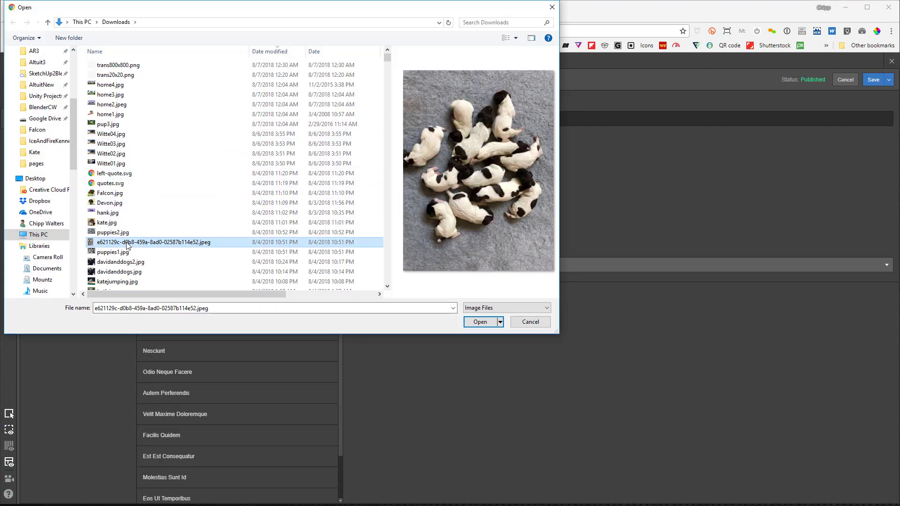
{"action": "left_click", "coordinate": [480, 322]}
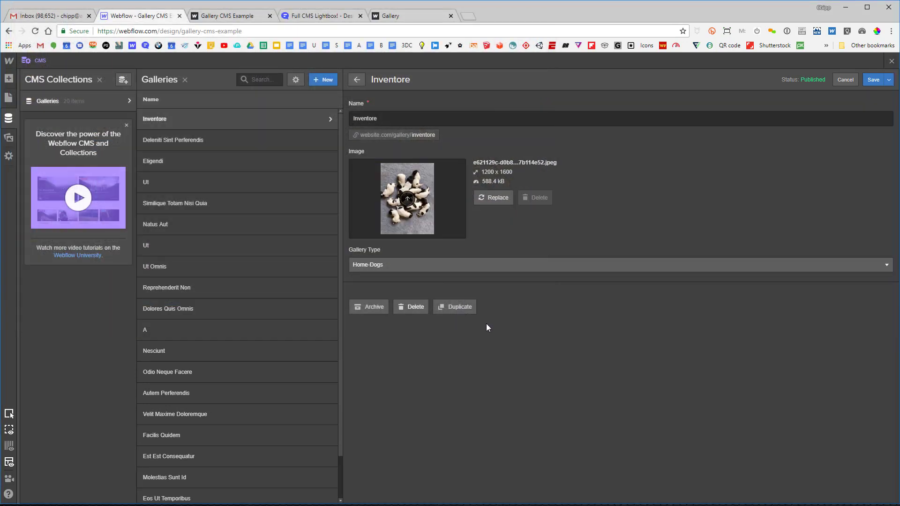
{"action": "left_click", "coordinate": [873, 80]}
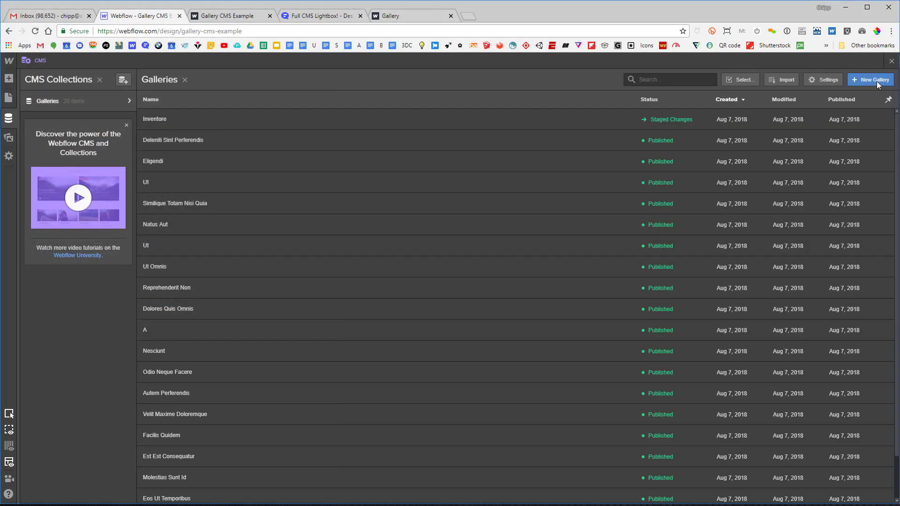
- Leave the CMS collection, republish the site and check the replaced image on the live gallery page
{"action": "left_click", "coordinate": [9, 118]}
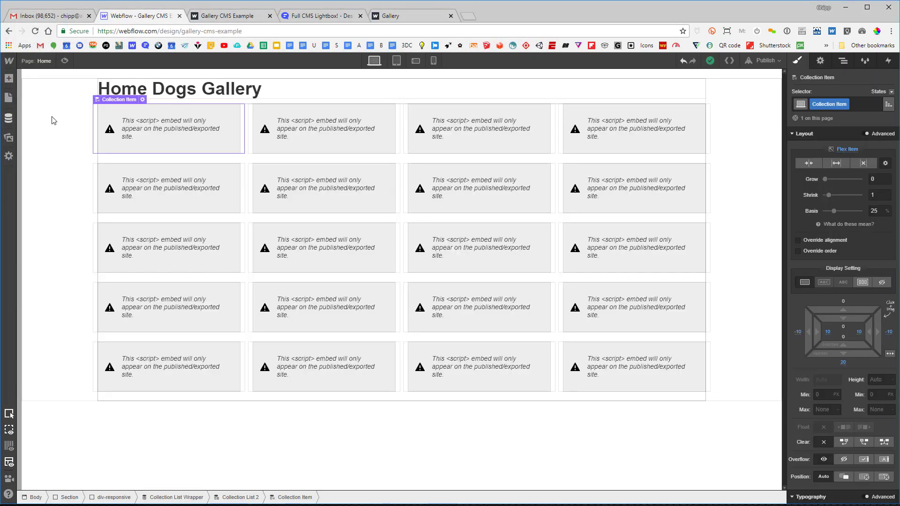
{"action": "left_click", "coordinate": [761, 60]}
{"action": "left_click", "coordinate": [682, 150]}
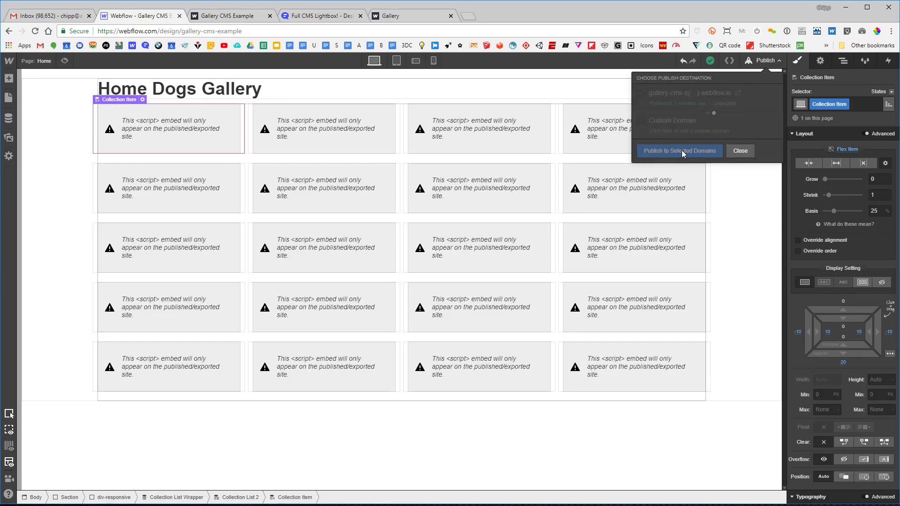
{"action": "key", "text": "ctrl+Tab"}
{"action": "scroll", "coordinate": [535, 228], "scroll_direction": "up", "scroll_amount": 2}
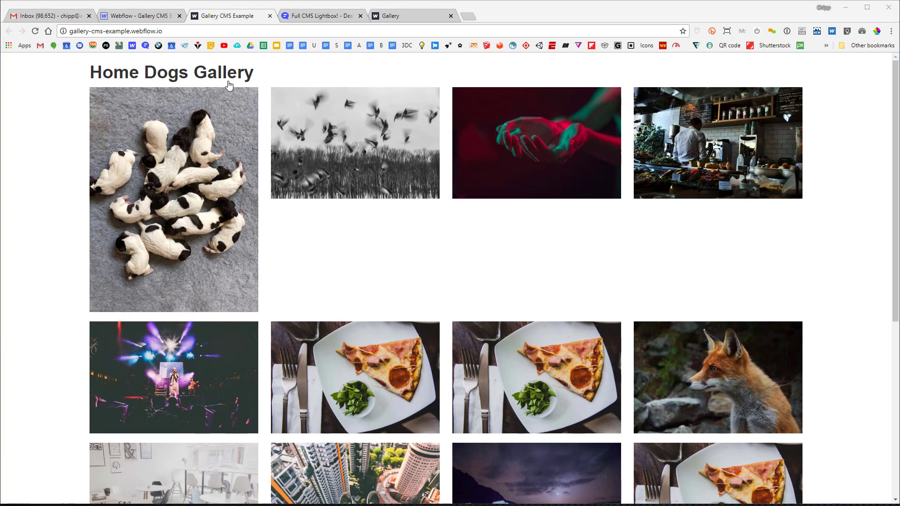
- Return to the designer and add a div block with the class div-item-wrapper inside the Collection Item
{"action": "left_click", "coordinate": [135, 16]}
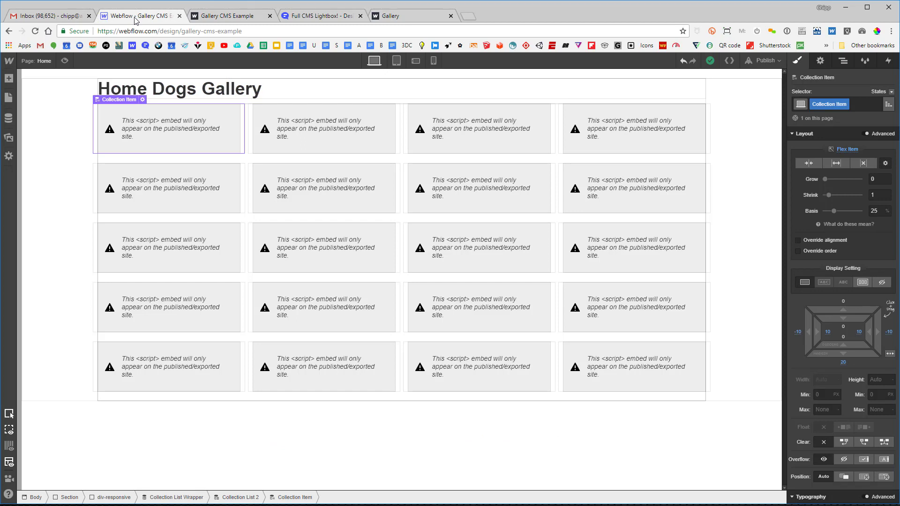
{"action": "key", "text": "a"}
{"action": "left_click_drag", "start_coordinate": [39, 201], "coordinate": [215, 129]}
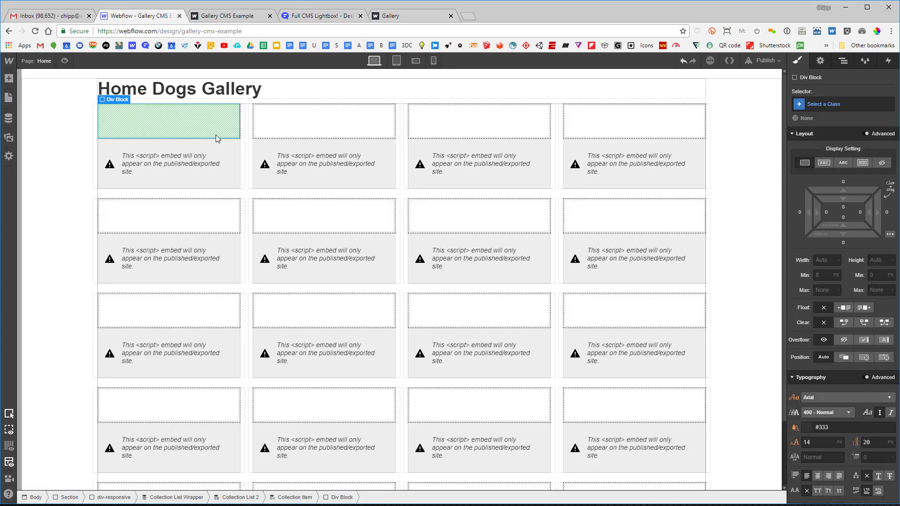
{"action": "left_click", "coordinate": [819, 104]}
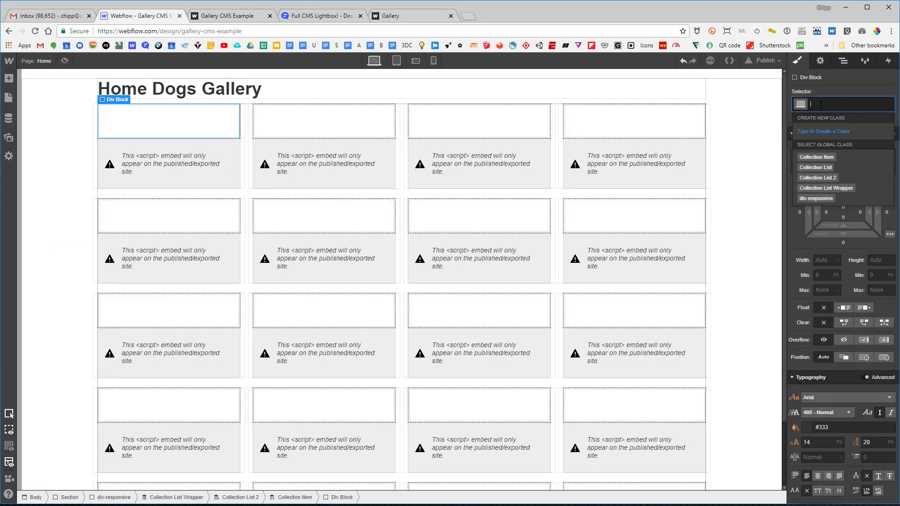
{"action": "type", "text": "div-item"}
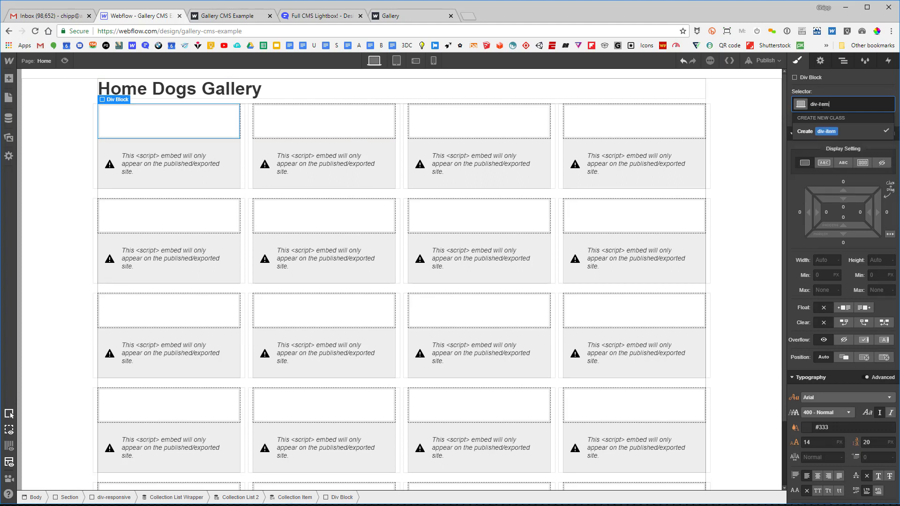
{"action": "type", "text": "-wrapper"}
{"action": "key", "text": "Return"}
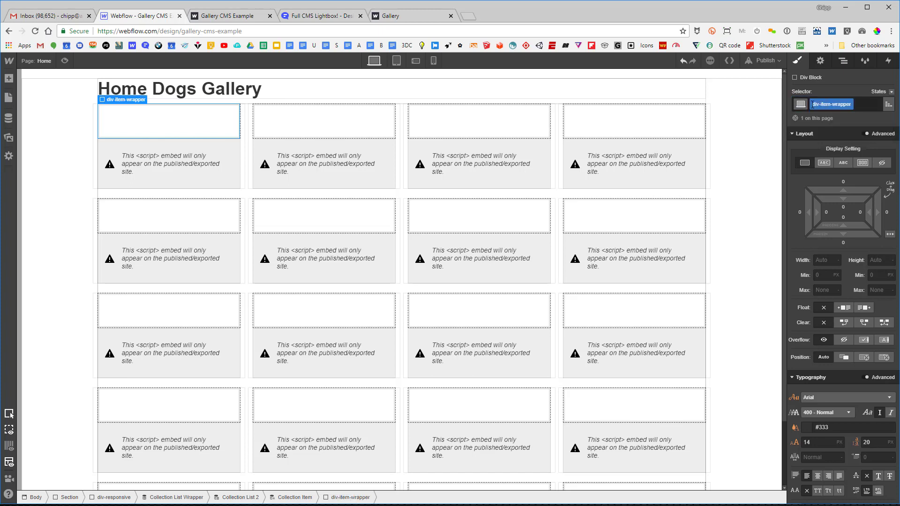
- Nest the HTML Embed inside div-item-wrapper and select the wrapper
{"action": "left_click", "coordinate": [842, 60]}
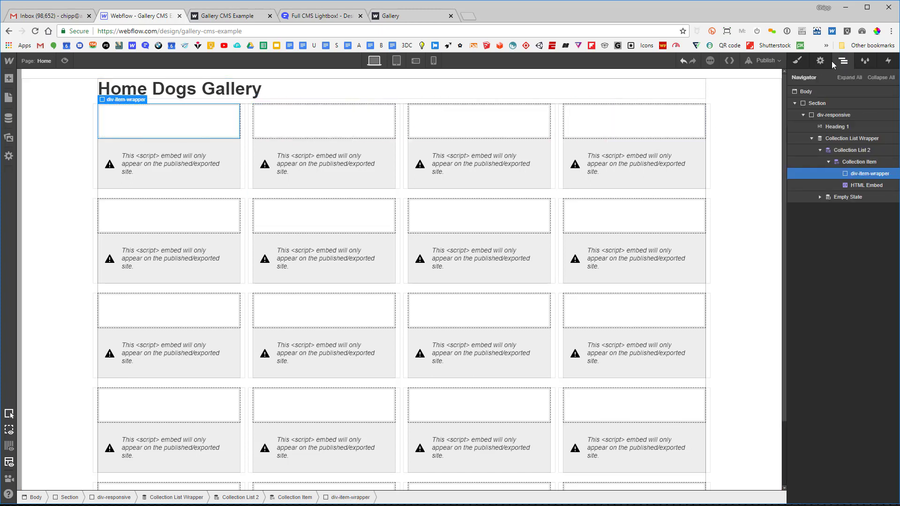
{"action": "left_click", "coordinate": [858, 185]}
{"action": "left_click_drag", "start_coordinate": [869, 180], "coordinate": [866, 176]}
{"action": "left_click", "coordinate": [866, 176]}
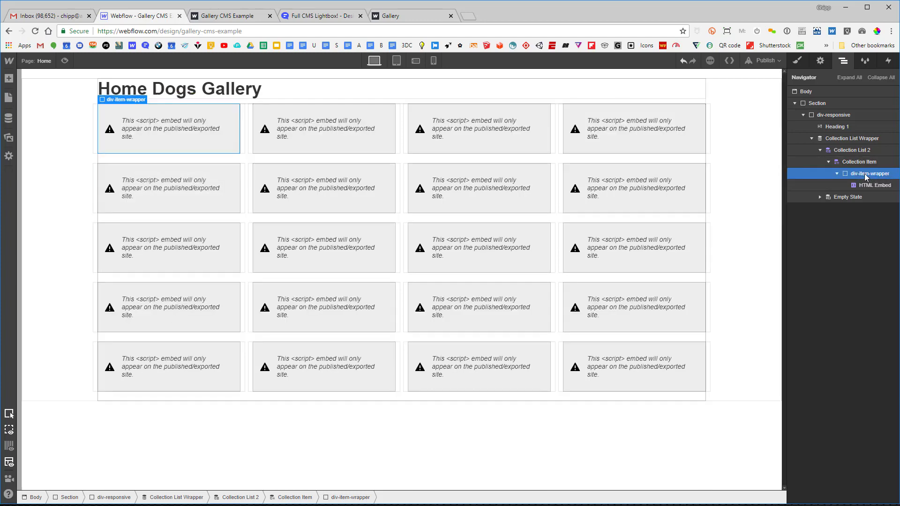
- Bind the background image of div-item-wrapper to the Image field of the Galleries collection
{"action": "left_click", "coordinate": [798, 61]}
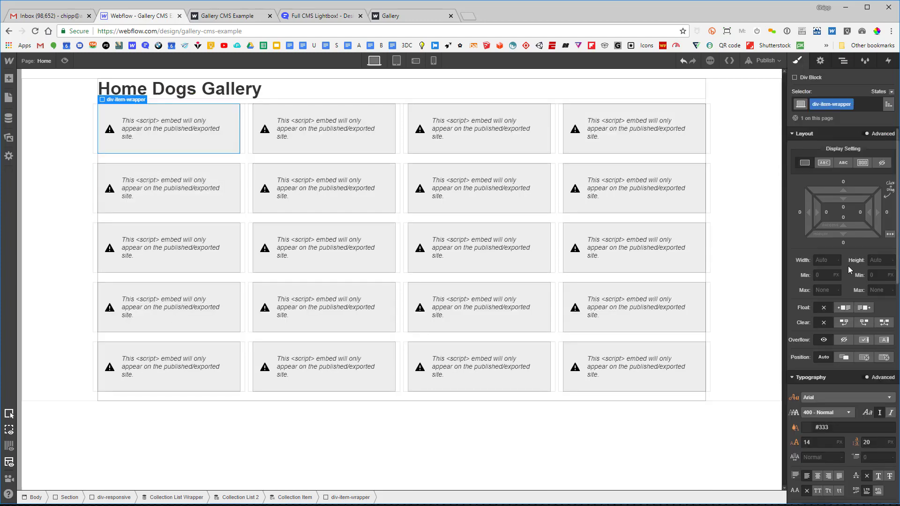
{"action": "scroll", "coordinate": [848, 266], "scroll_direction": "down", "scroll_amount": 4}
{"action": "scroll", "coordinate": [848, 226], "scroll_direction": "up", "scroll_amount": 4}
{"action": "left_click", "coordinate": [821, 61]}
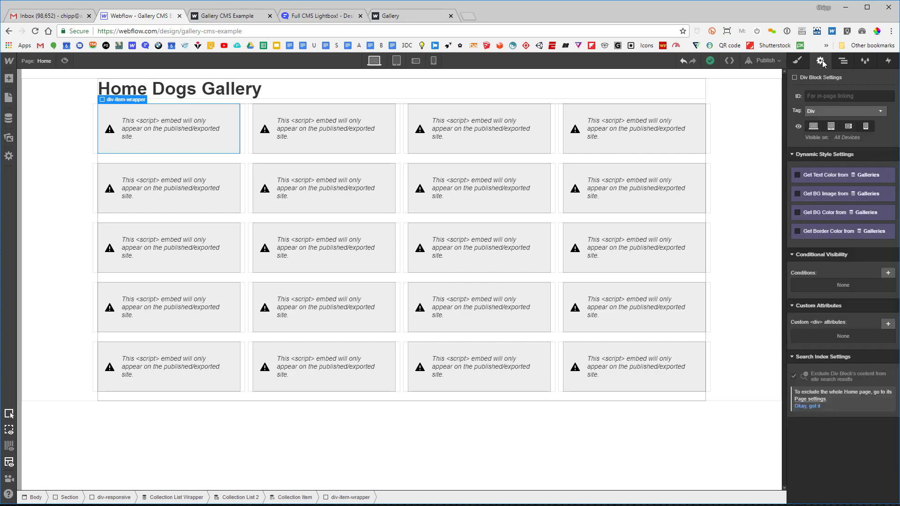
{"action": "left_click", "coordinate": [797, 193]}
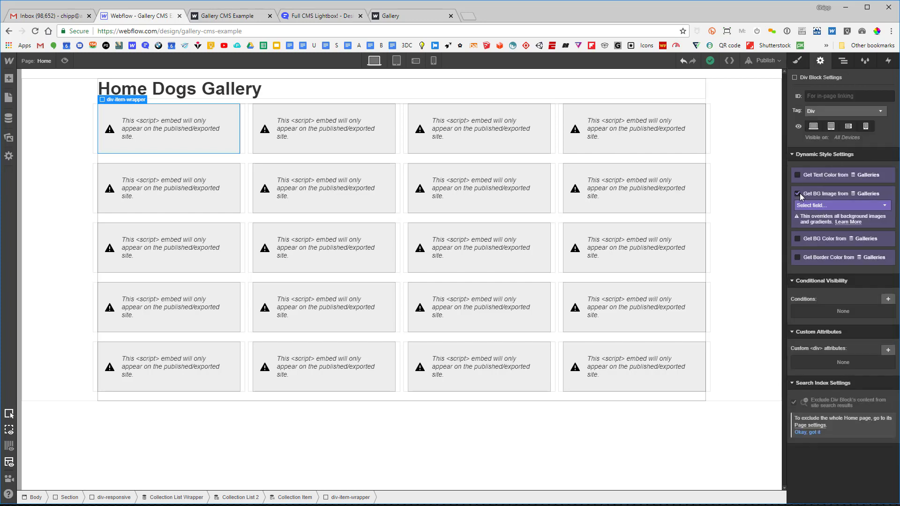
{"action": "left_click", "coordinate": [843, 206]}
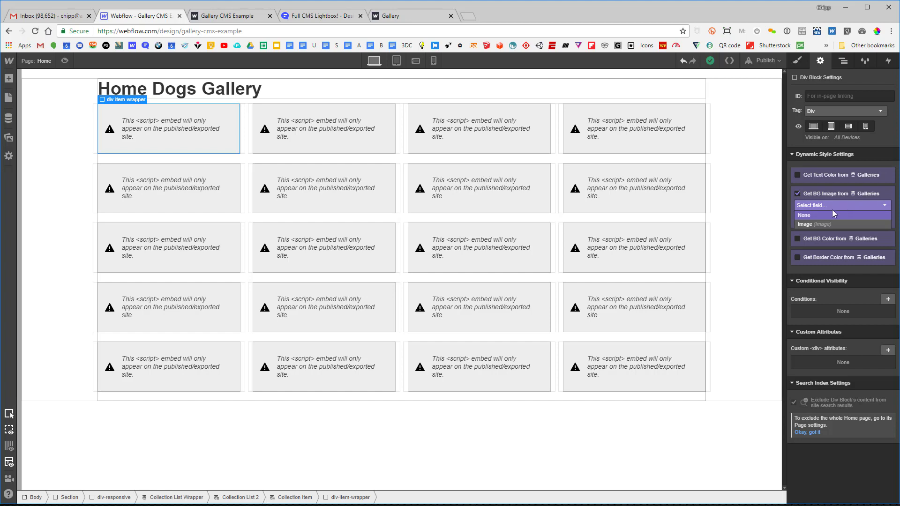
{"action": "left_click", "coordinate": [808, 223]}
- Set the height of div-item-wrapper to 260 px
{"action": "left_click", "coordinate": [796, 60]}
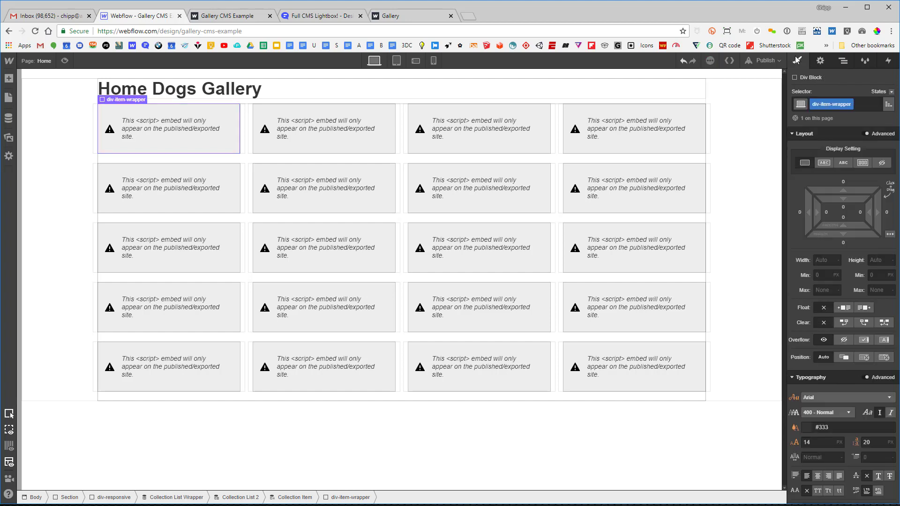
{"action": "left_click", "coordinate": [882, 260]}
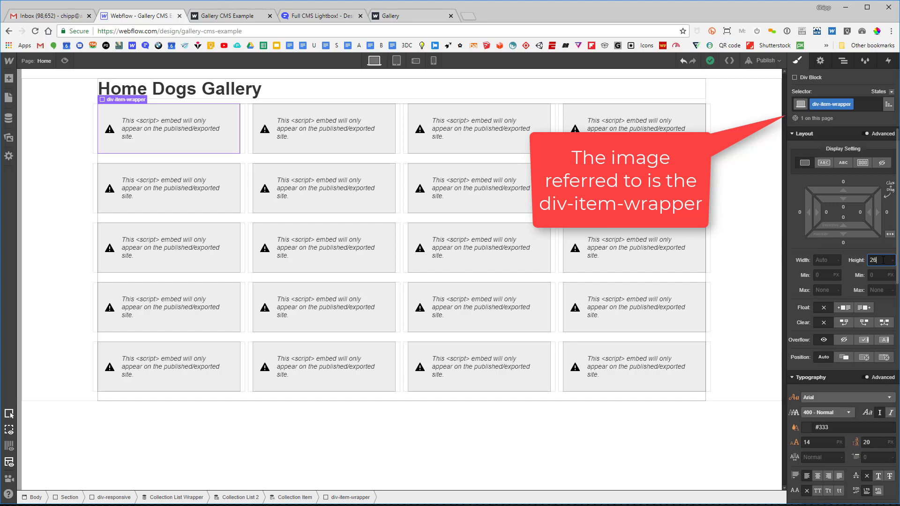
{"action": "type", "text": "260"}
{"action": "key", "text": "Return"}
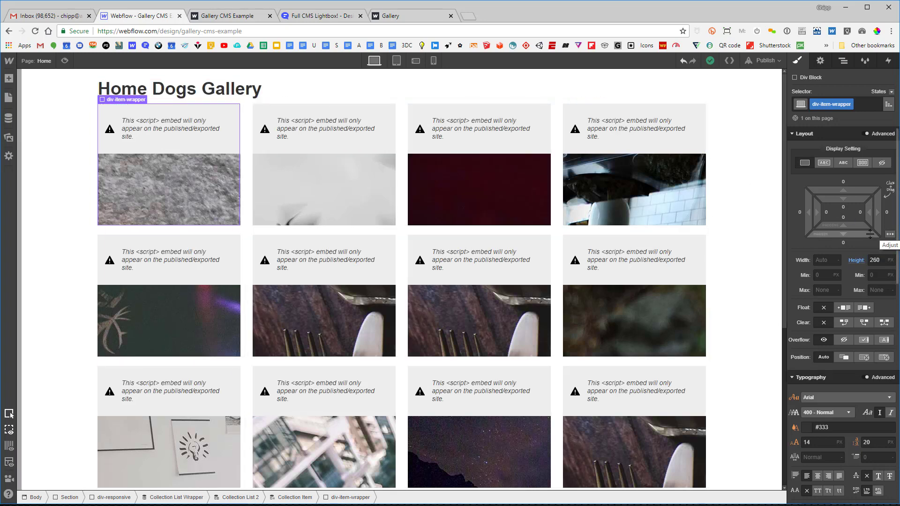
- Add a background image to div-item-wrapper, uploading home4.jpg to the assets and choosing it as the image
{"action": "scroll", "coordinate": [871, 236], "scroll_direction": "down", "scroll_amount": 10}
{"action": "scroll", "coordinate": [870, 237], "scroll_direction": "up", "scroll_amount": 3}
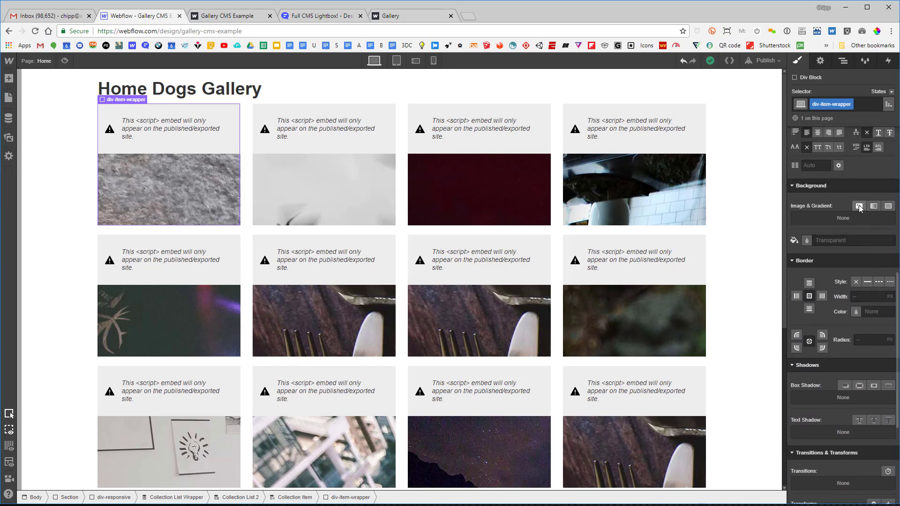
{"action": "left_click", "coordinate": [859, 206]}
{"action": "left_click", "coordinate": [845, 267]}
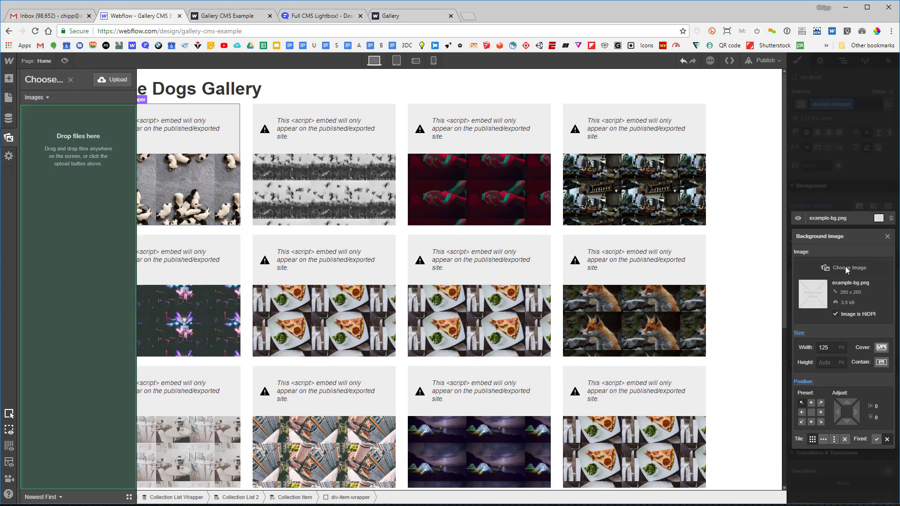
{"action": "left_click", "coordinate": [118, 80]}
{"action": "double_click", "coordinate": [102, 85]}
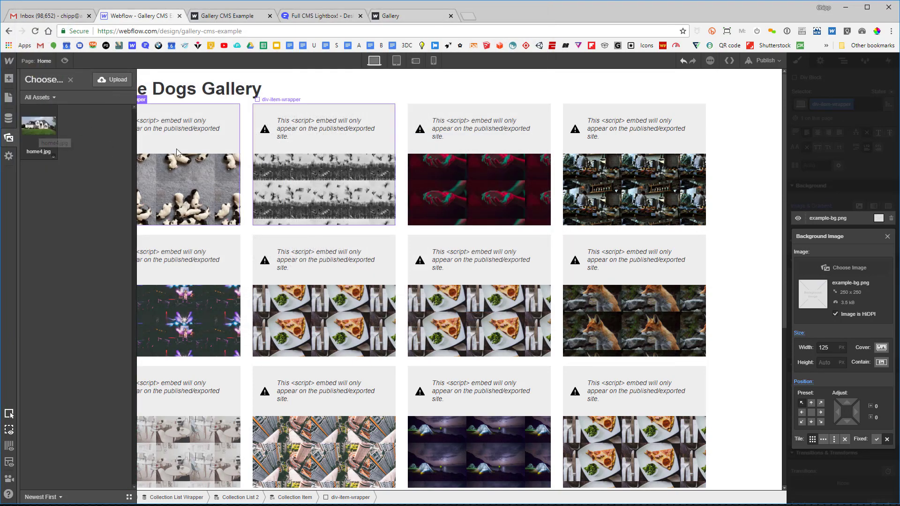
{"action": "left_click", "coordinate": [41, 120]}
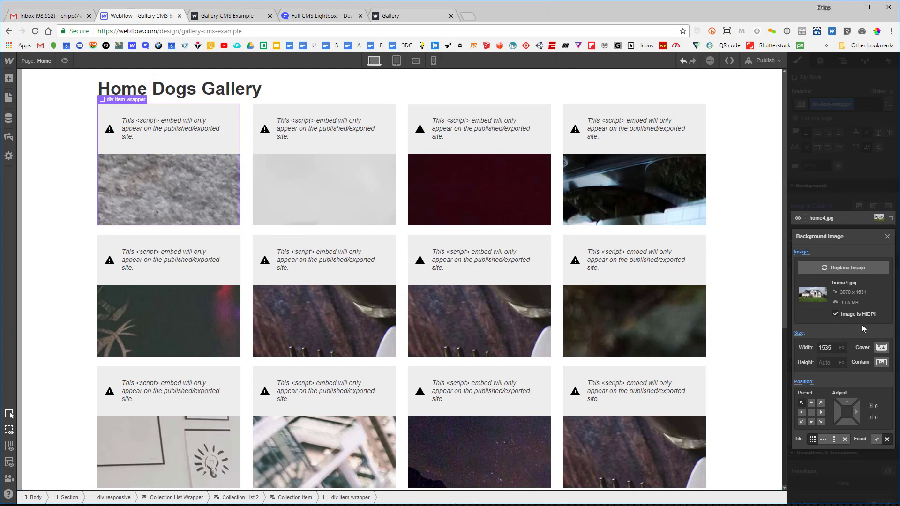
- Set the wrapper's background image to Cover, centred at 50% by 50%, with tiling turned off
{"action": "left_click", "coordinate": [882, 348]}
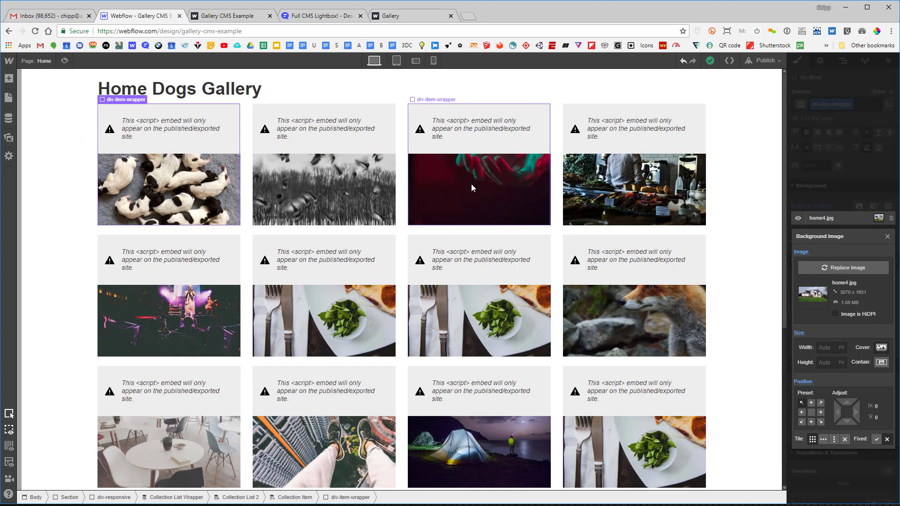
{"action": "left_click", "coordinate": [810, 413]}
{"action": "left_click", "coordinate": [844, 439]}
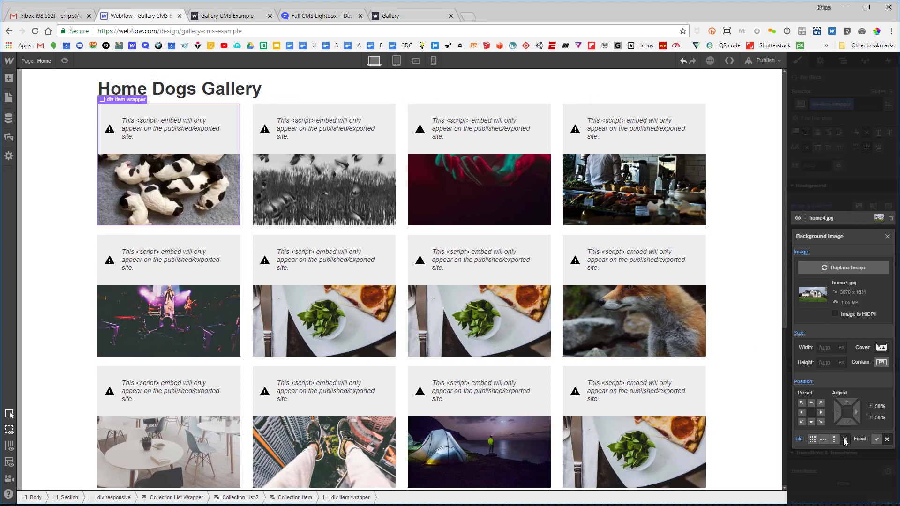
{"action": "left_click", "coordinate": [897, 230]}
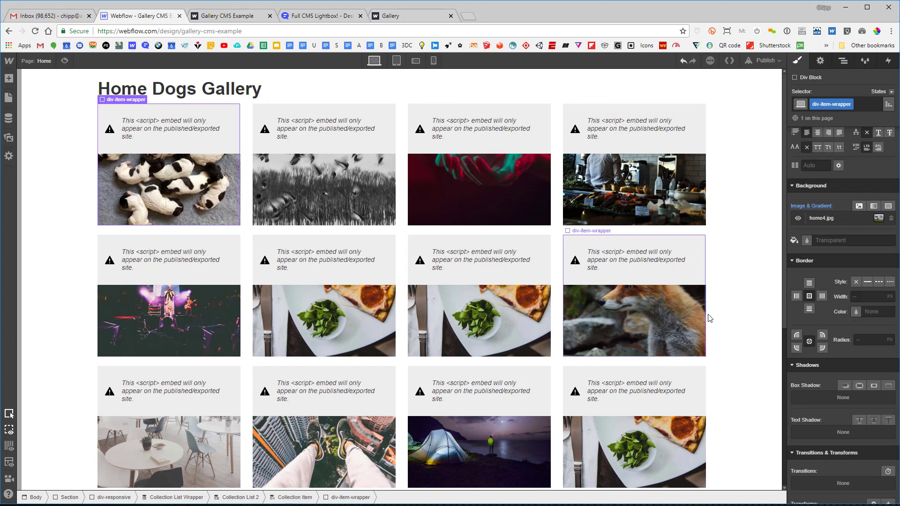
- Round the corners of div-item-wrapper with a border radius of 6 px
{"action": "left_click", "coordinate": [864, 339]}
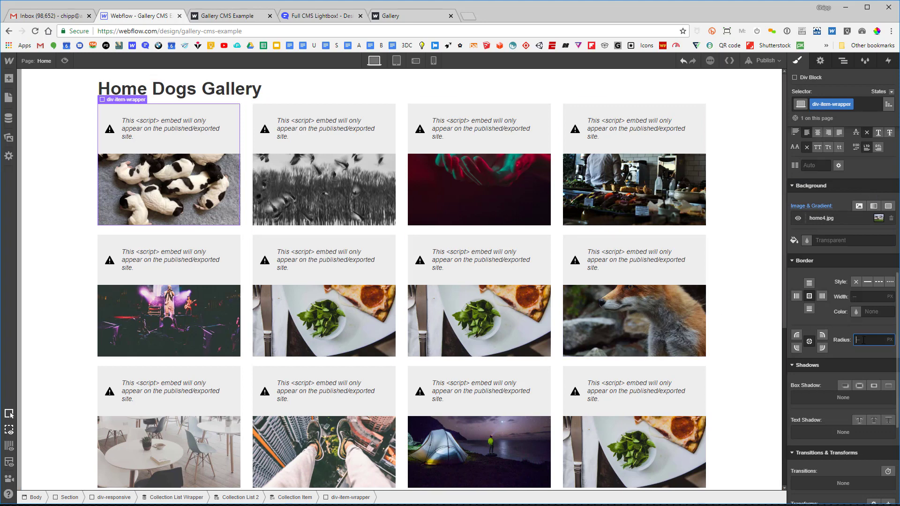
{"action": "type", "text": "6"}
{"action": "key", "text": "Return"}
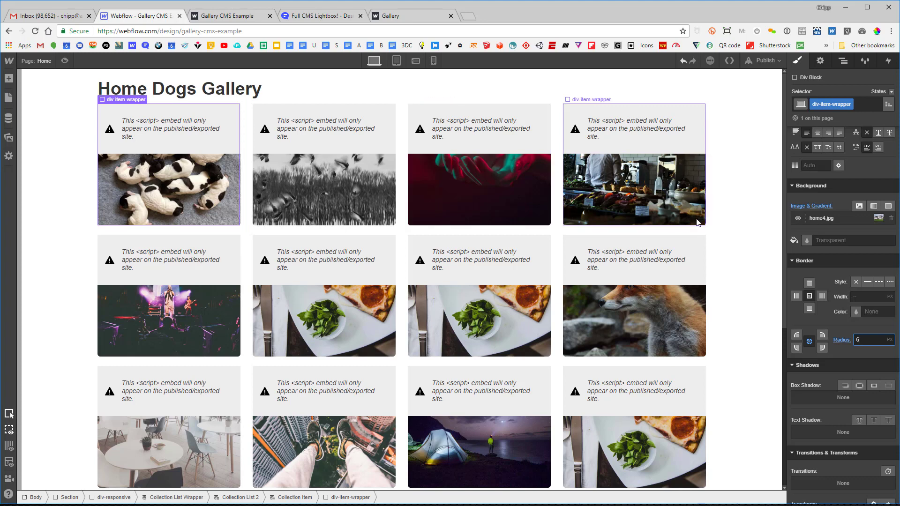
- Reload the published gallery page to check the thumbnails, and return to the designer to open the HTML Embed's code
{"action": "left_click", "coordinate": [227, 15]}
{"action": "left_click", "coordinate": [35, 30]}
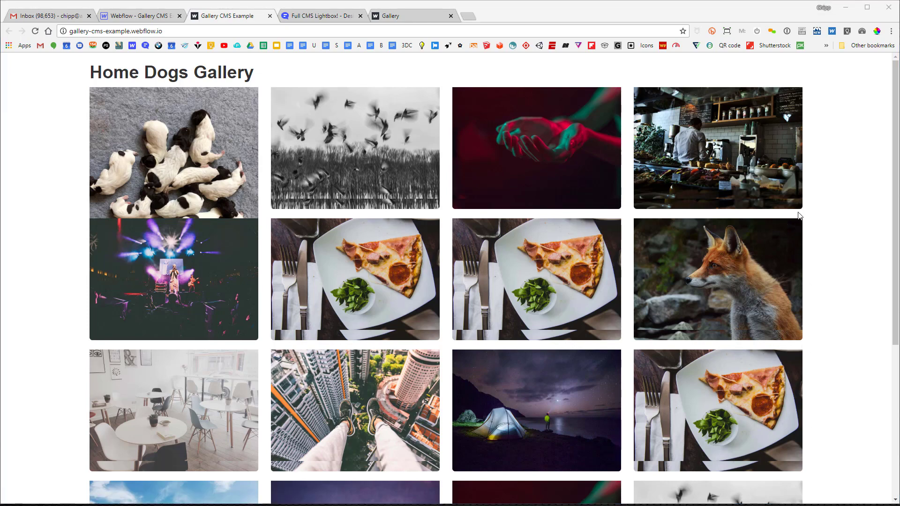
{"action": "left_click", "coordinate": [140, 16]}
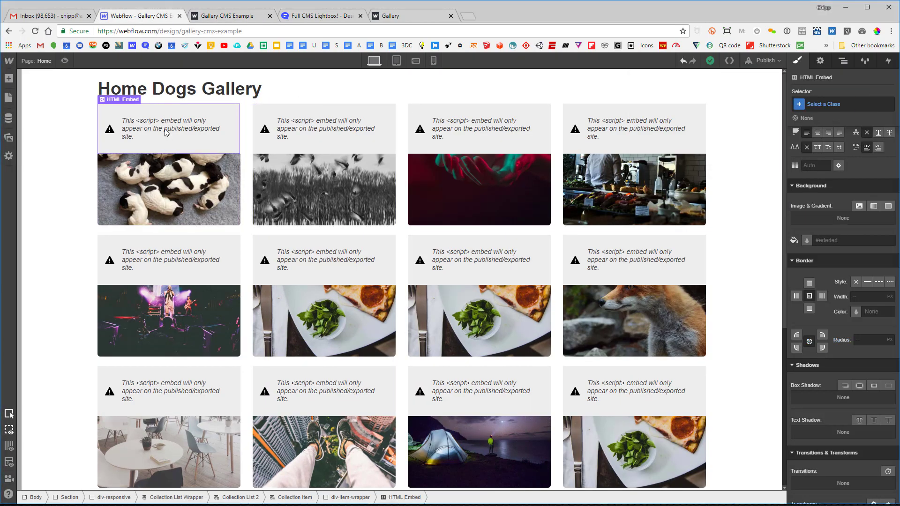
{"action": "double_click", "coordinate": [167, 132]}
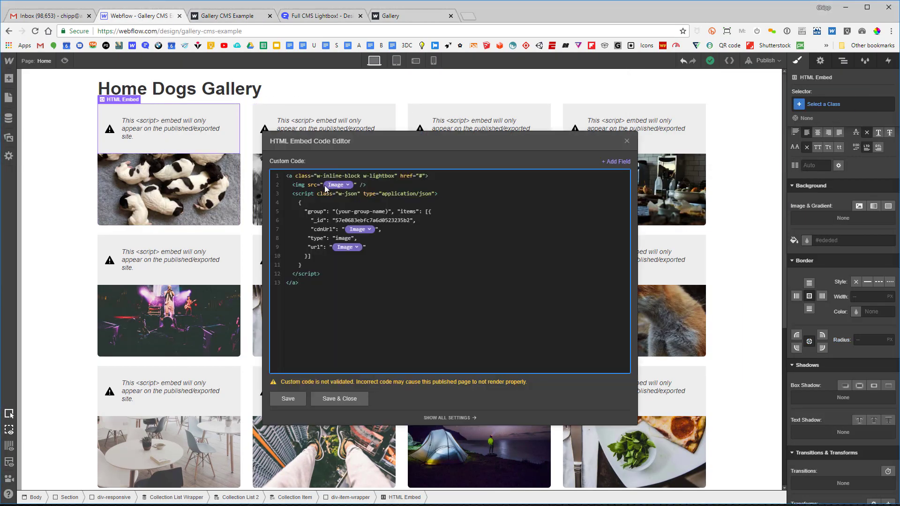
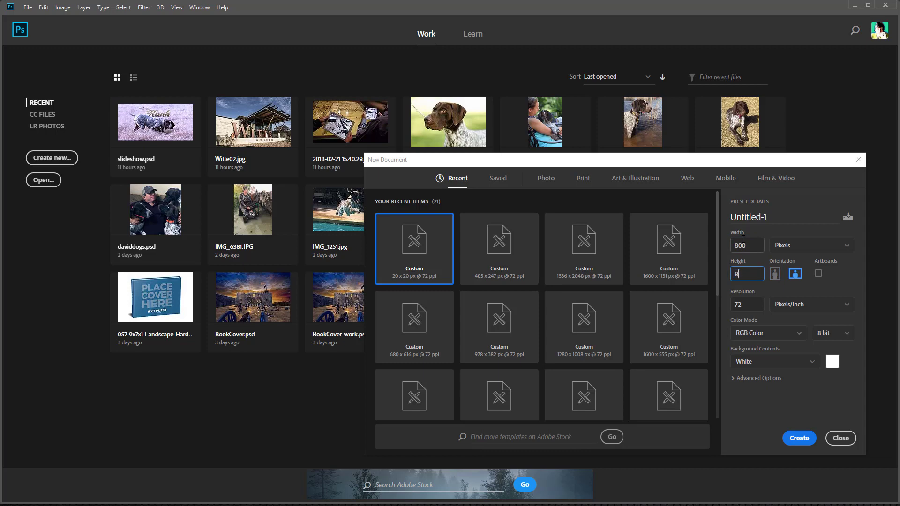
- In Photoshop, create an 800 x 800 px document, convert its background into a regular layer and hide it
{"action": "left_click", "coordinate": [799, 437]}
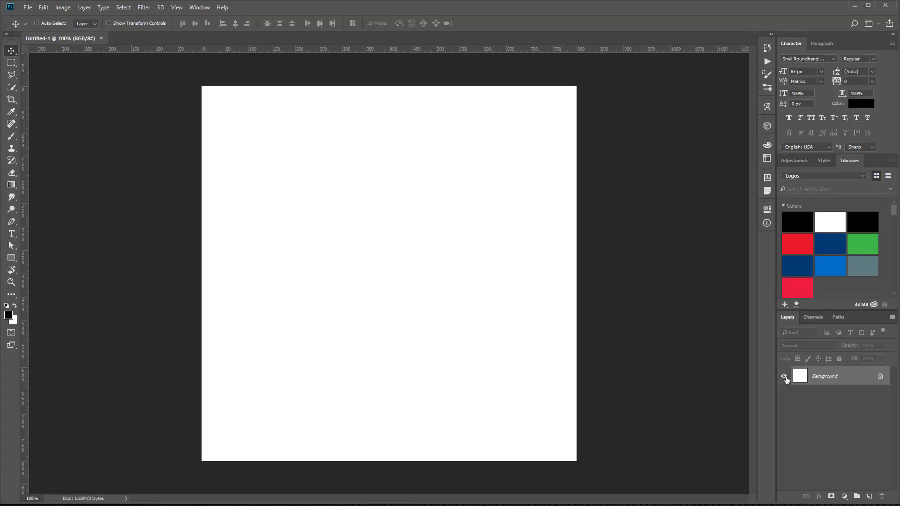
{"action": "double_click", "coordinate": [804, 379]}
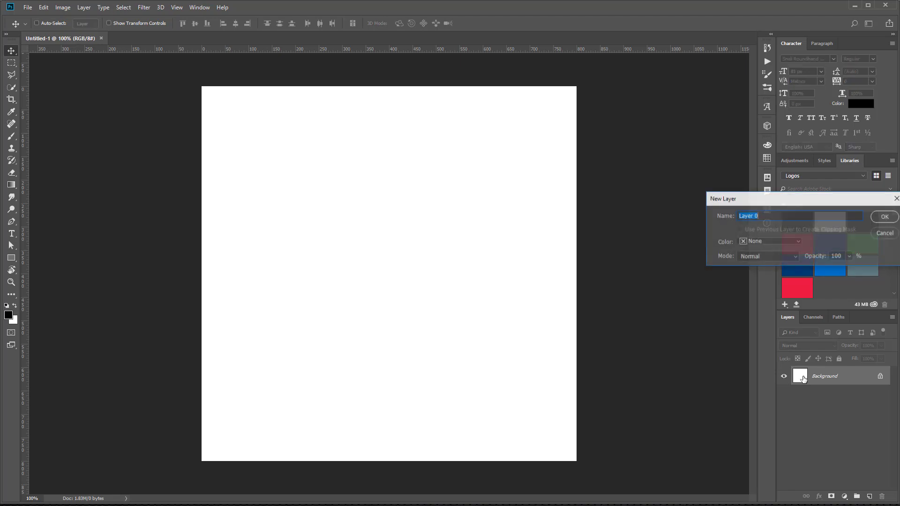
{"action": "left_click", "coordinate": [886, 220]}
{"action": "left_click", "coordinate": [783, 376]}
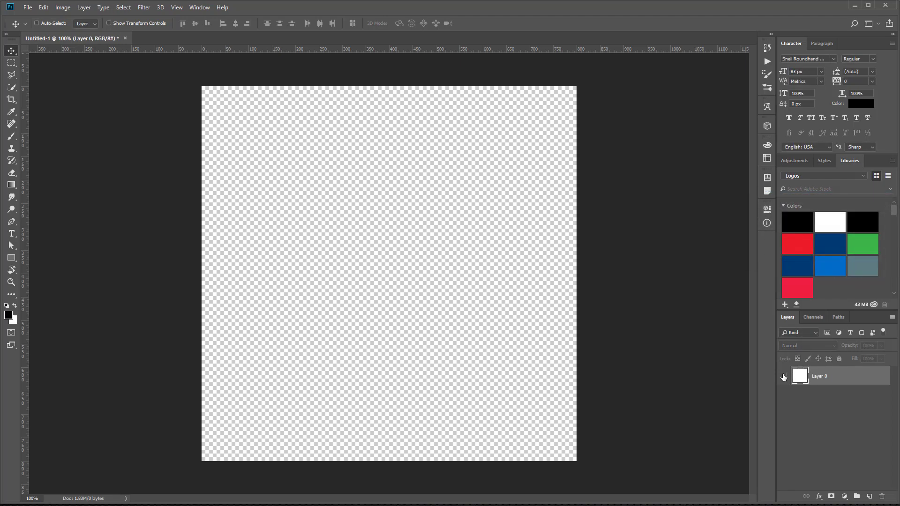
- Export the transparent canvas for web as a PNG-24 named trans800x800.png in Downloads, replacing the existing file
{"action": "key", "text": "ctrl+alt+shift+s"}
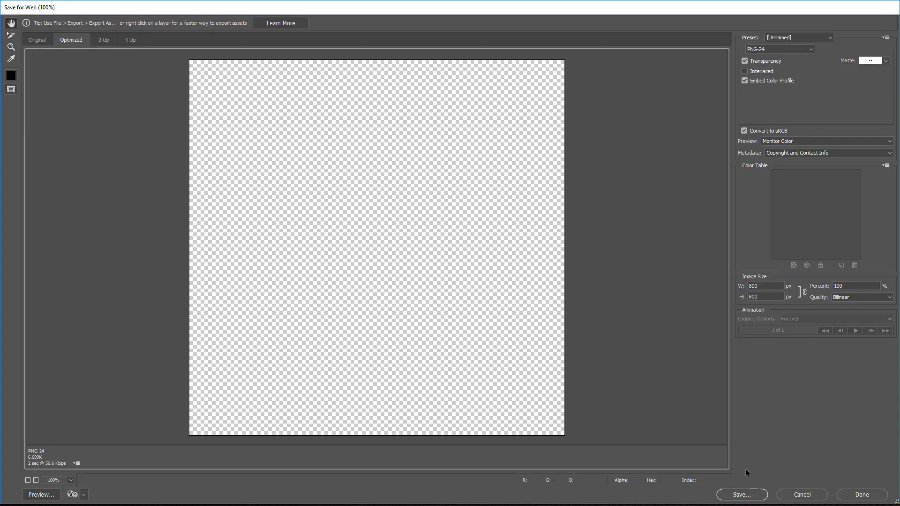
{"action": "left_click", "coordinate": [740, 495]}
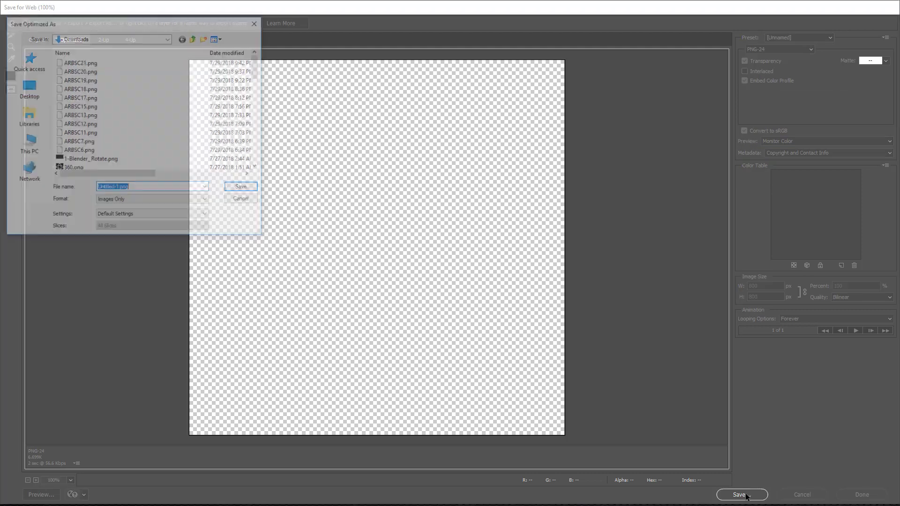
{"action": "left_click", "coordinate": [84, 63]}
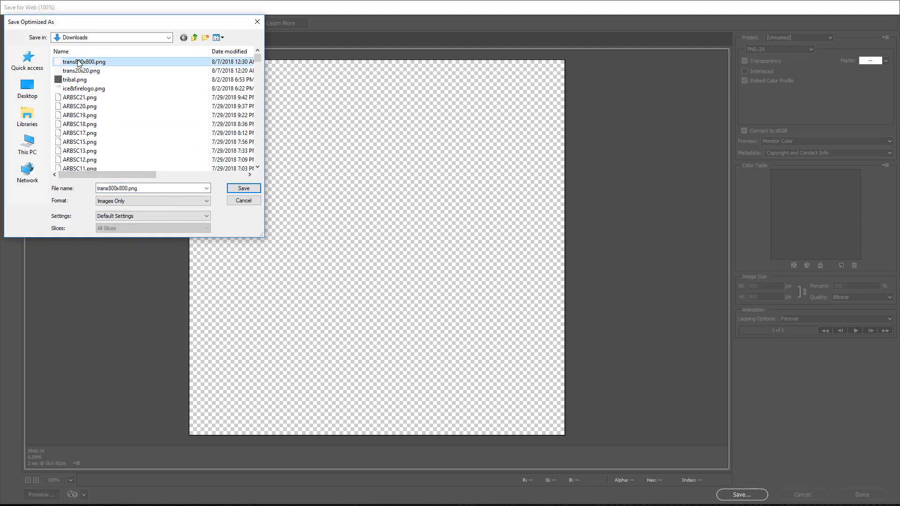
{"action": "left_click", "coordinate": [243, 188]}
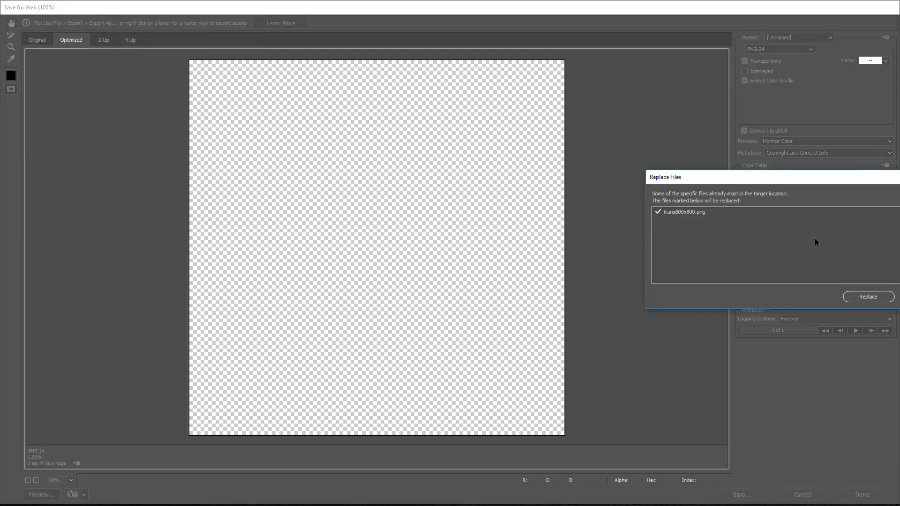
{"action": "left_click", "coordinate": [862, 296]}
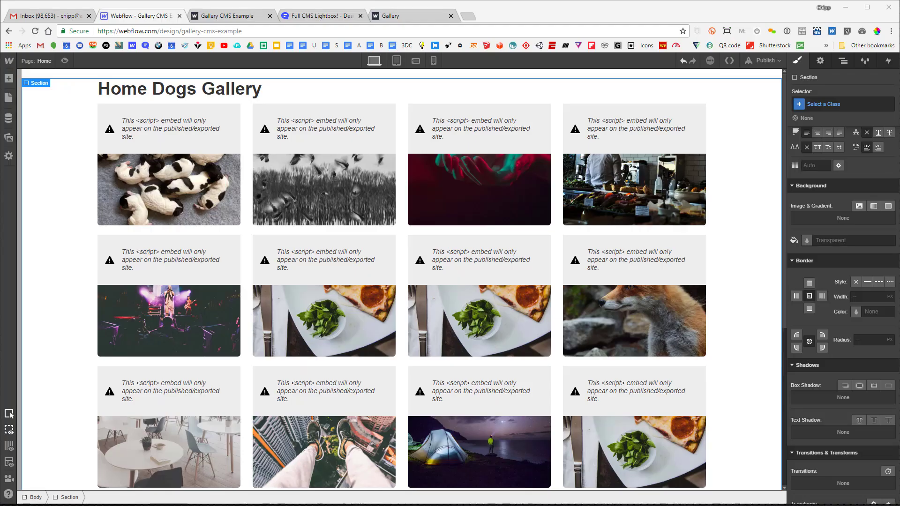
- Back in the Webflow designer, add a new section below the gallery section in the page body
{"action": "scroll", "coordinate": [367, 288], "scroll_direction": "down", "scroll_amount": 5}
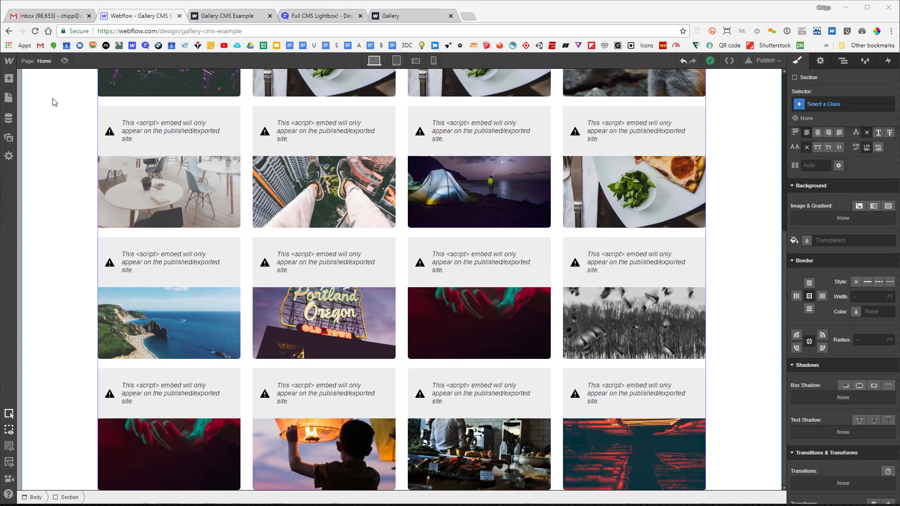
{"action": "key", "text": "z"}
{"action": "left_click", "coordinate": [792, 105]}
{"action": "key", "text": "a"}
{"action": "left_click_drag", "start_coordinate": [39, 145], "coordinate": [815, 121]}
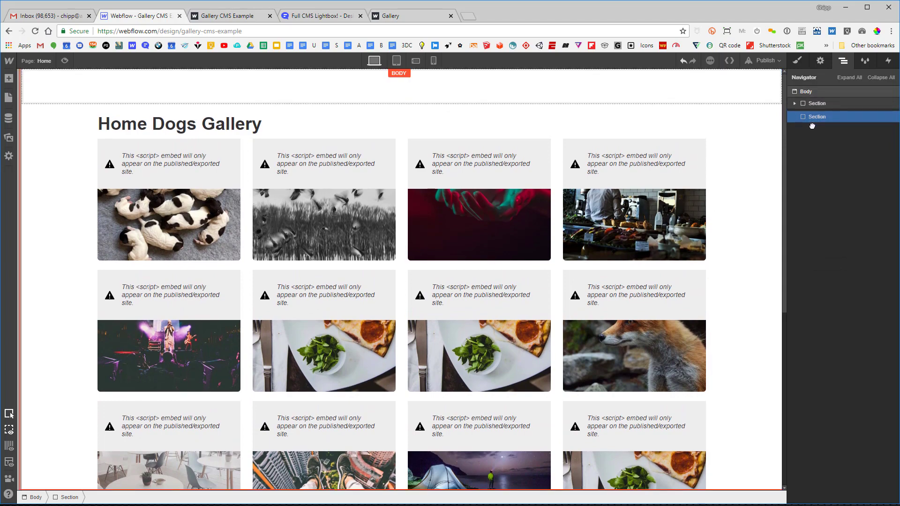
{"action": "scroll", "coordinate": [619, 313], "scroll_direction": "down", "scroll_amount": 7}
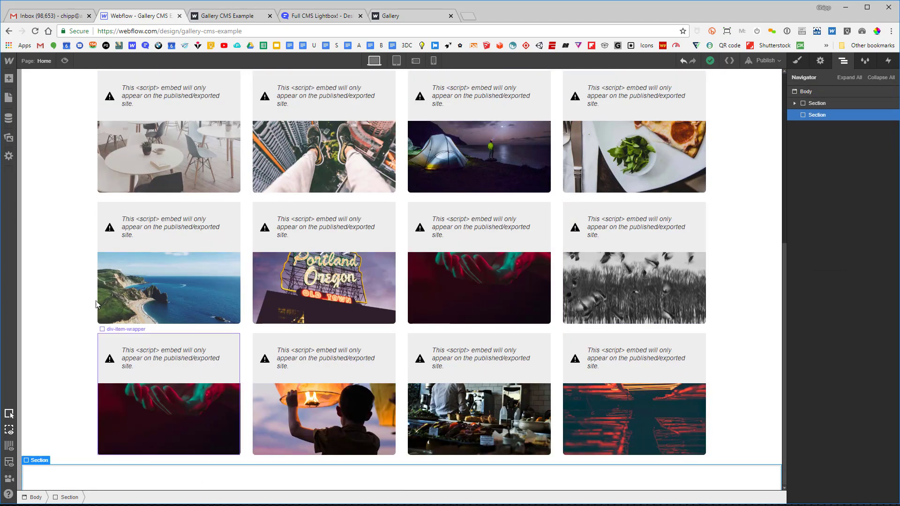
- Insert the transparent 800 x 800 px PNG from the site assets into the new section
{"action": "left_click", "coordinate": [8, 138]}
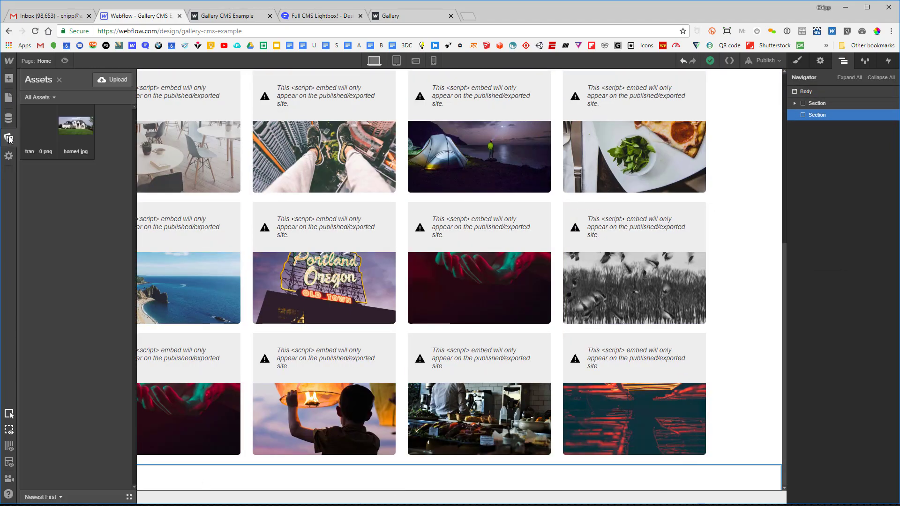
{"action": "left_click_drag", "start_coordinate": [42, 135], "coordinate": [242, 475]}
{"action": "scroll", "coordinate": [405, 483], "scroll_direction": "down", "scroll_amount": 5}
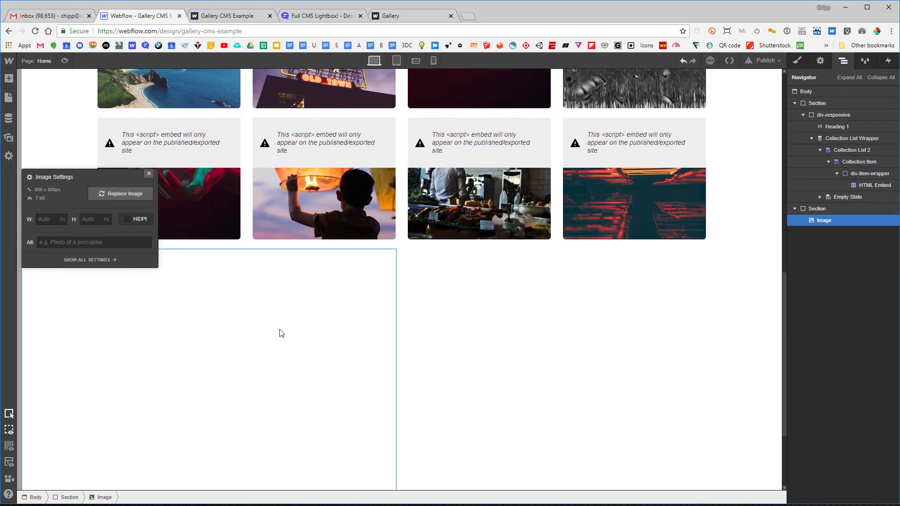
- Publish the site and view the area below the gallery on the published page
{"action": "left_click", "coordinate": [761, 60]}
{"action": "key", "text": "ctrl+Tab"}
{"action": "scroll", "coordinate": [410, 239], "scroll_direction": "down", "scroll_amount": 10}
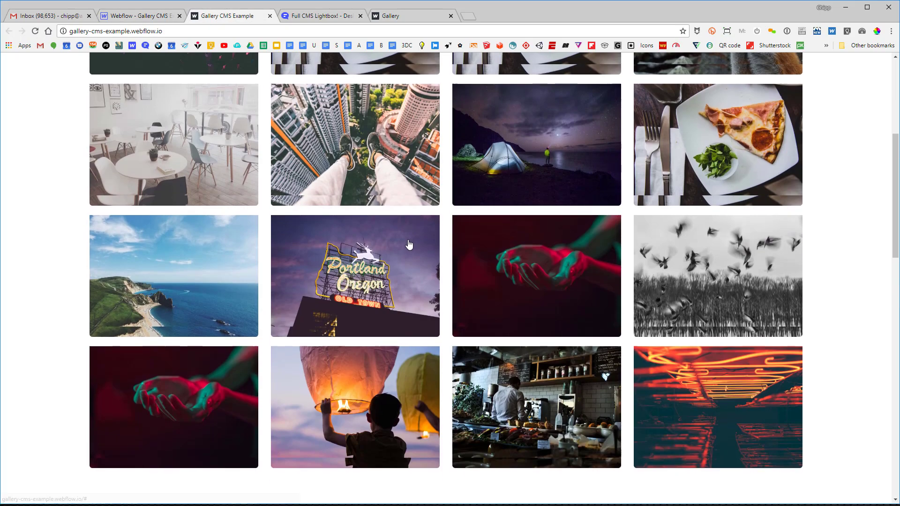
{"action": "scroll", "coordinate": [68, 194], "scroll_direction": "up", "scroll_amount": 5}
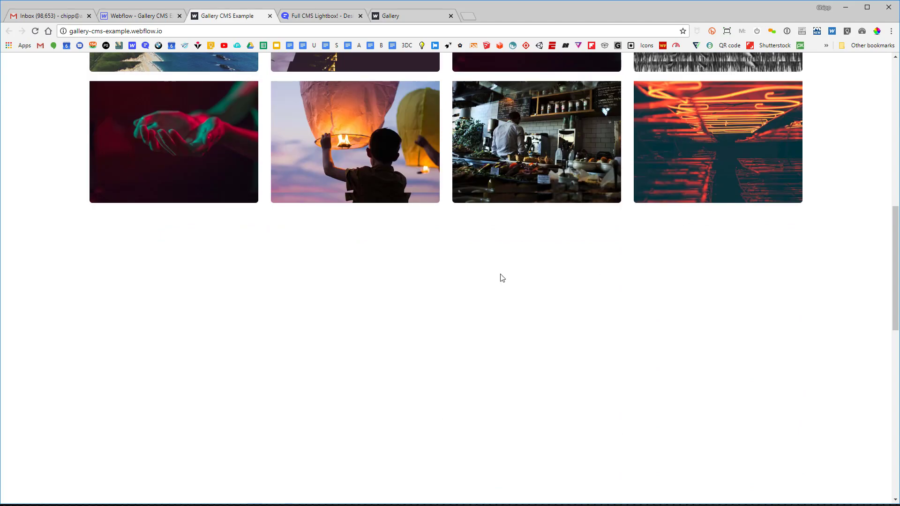
- Open the transparent image from the published page in its own tab and copy its full URL
{"action": "right_click", "coordinate": [389, 280]}
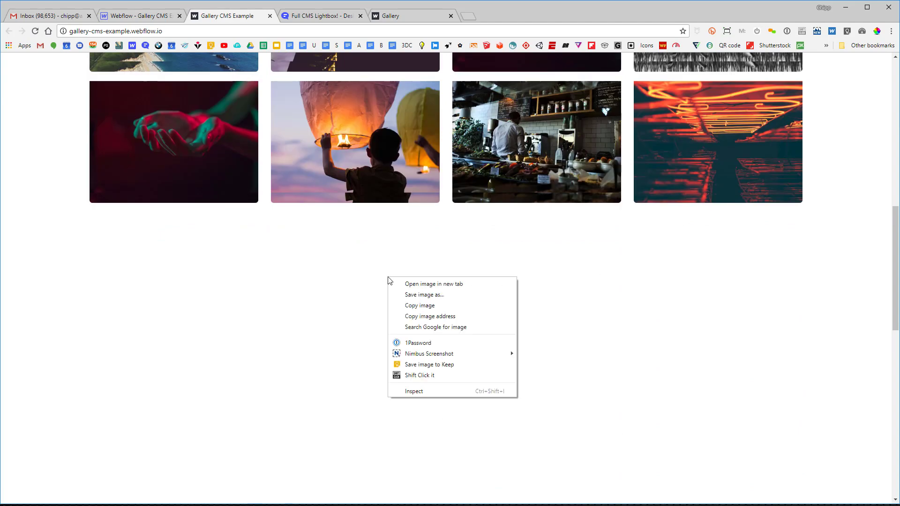
{"action": "left_click", "coordinate": [429, 284]}
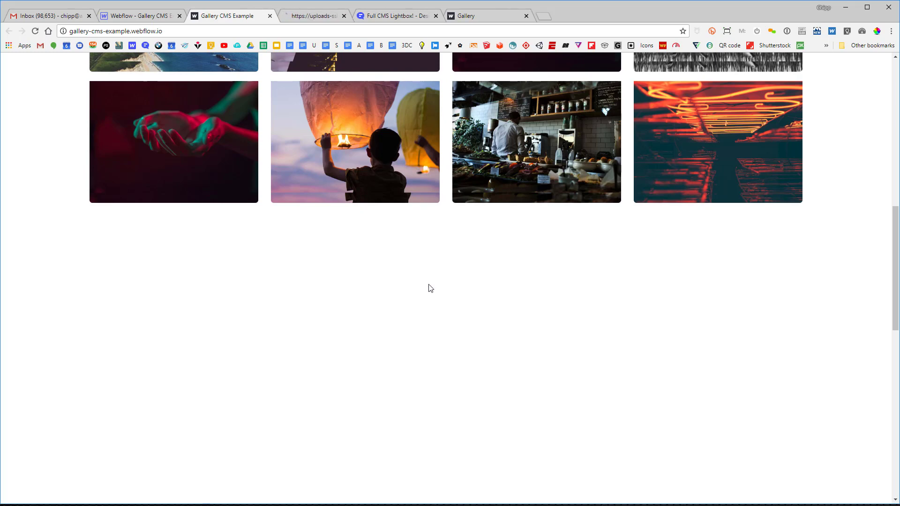
{"action": "left_click", "coordinate": [321, 18]}
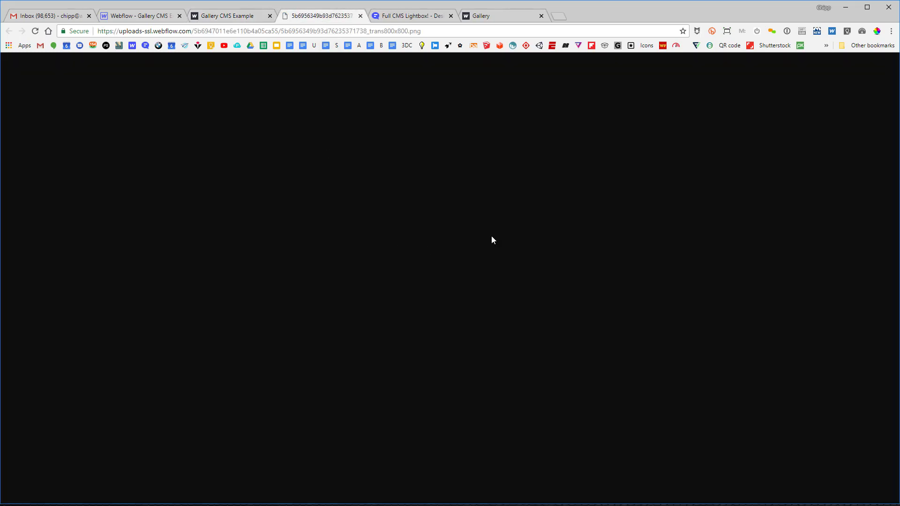
{"action": "left_click", "coordinate": [199, 31]}
{"action": "key", "text": "ctrl+c"}
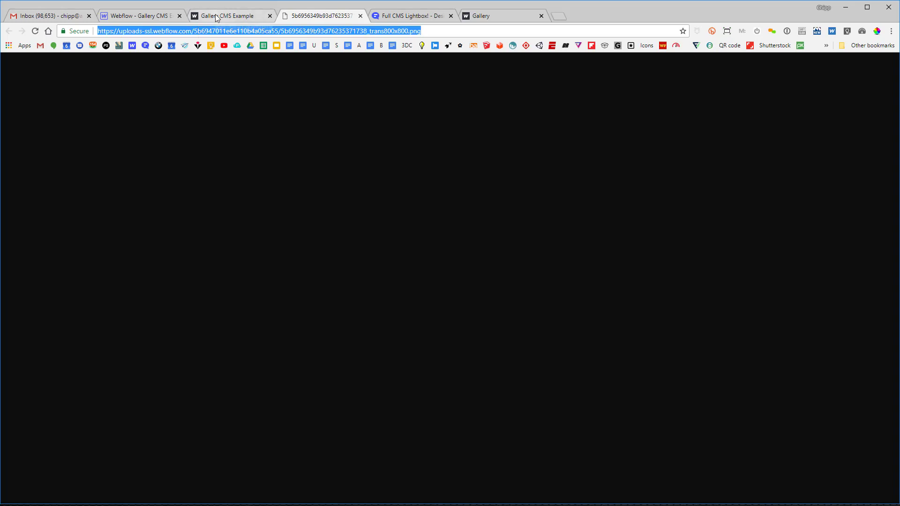
- Return to the designer and delete the transparent image and the section that held it
{"action": "left_click", "coordinate": [140, 16]}
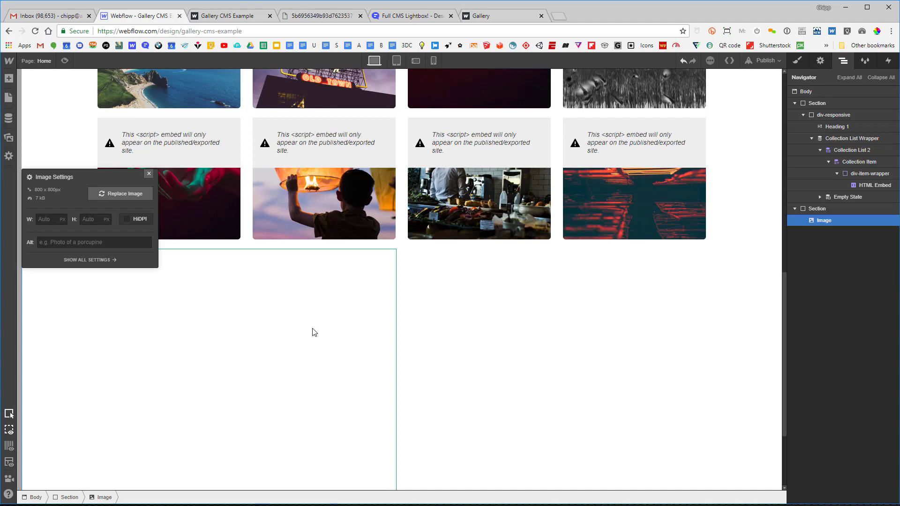
{"action": "key", "text": "Delete"}
{"action": "left_click", "coordinate": [704, 481]}
{"action": "key", "text": "Delete"}
- In the gallery item's HTML embed, replace the img src Image field with the copied transparent PNG URL and save the code
{"action": "scroll", "coordinate": [193, 162], "scroll_direction": "up", "scroll_amount": 5}
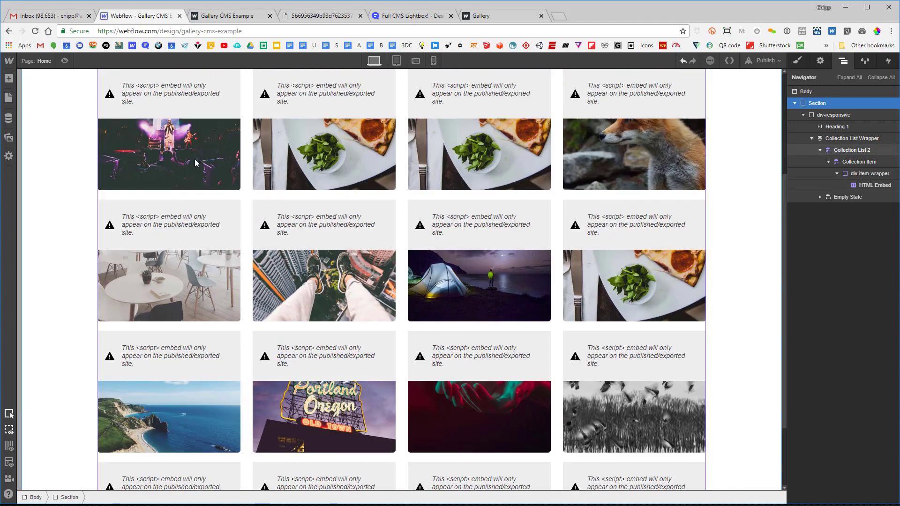
{"action": "double_click", "coordinate": [165, 133]}
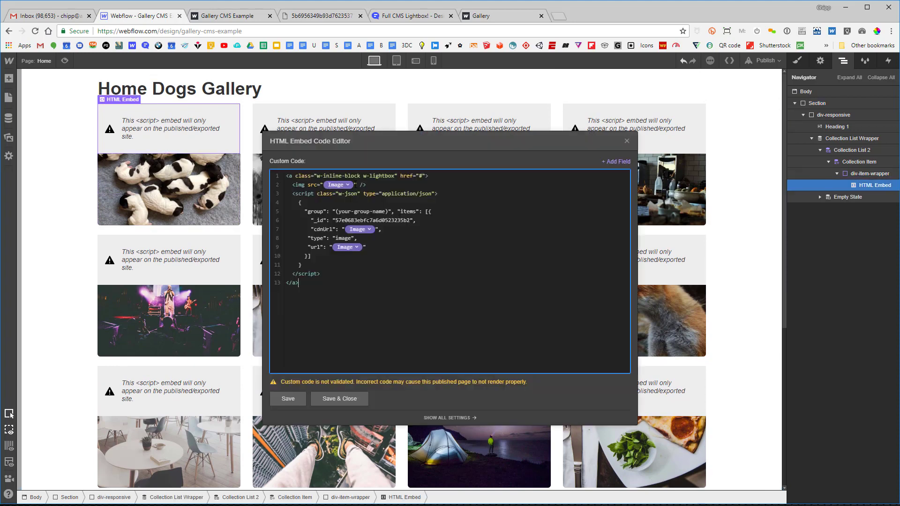
{"action": "key", "text": "BackSpace"}
{"action": "key", "text": "ctrl+v"}
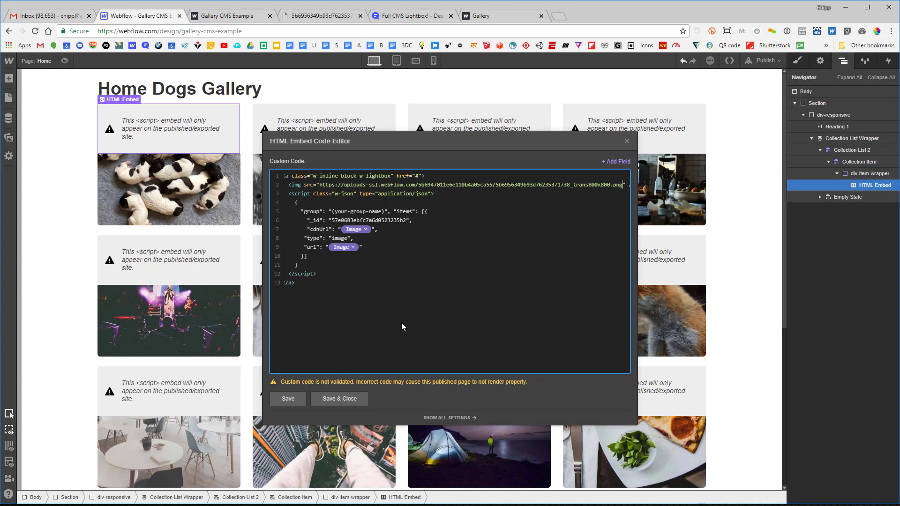
{"action": "left_click", "coordinate": [337, 399]}
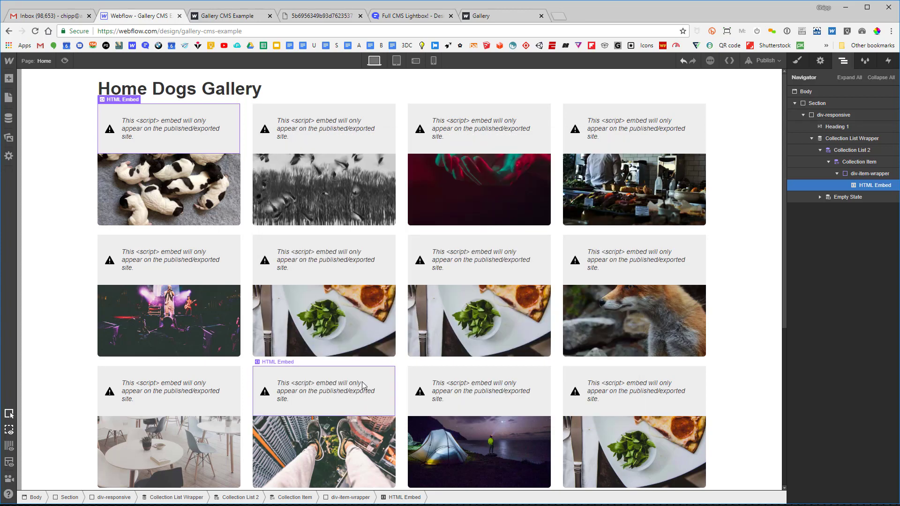
- Publish the site and reload the published gallery page to view the thumbnails from the top
{"action": "left_click", "coordinate": [764, 61]}
{"action": "left_click", "coordinate": [687, 148]}
{"action": "left_click", "coordinate": [250, 18]}
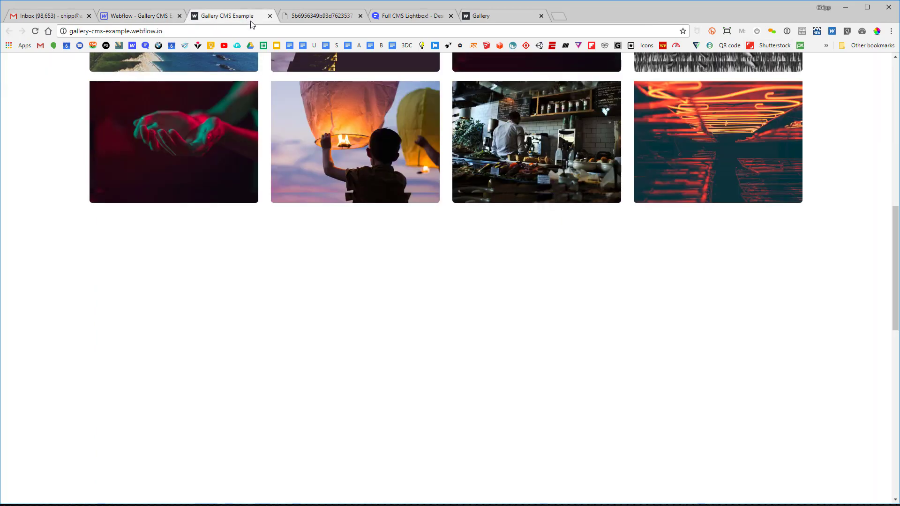
{"action": "left_click", "coordinate": [35, 33]}
{"action": "scroll", "coordinate": [368, 173], "scroll_direction": "up", "scroll_amount": 11}
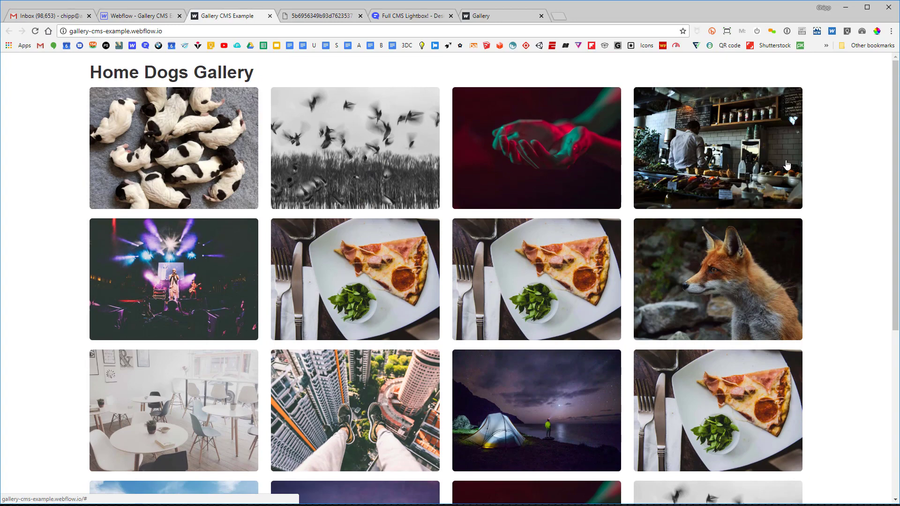
- Open the puppies photo in the lightbox, page forward through five images, close it and return to the designer
{"action": "left_click", "coordinate": [209, 154]}
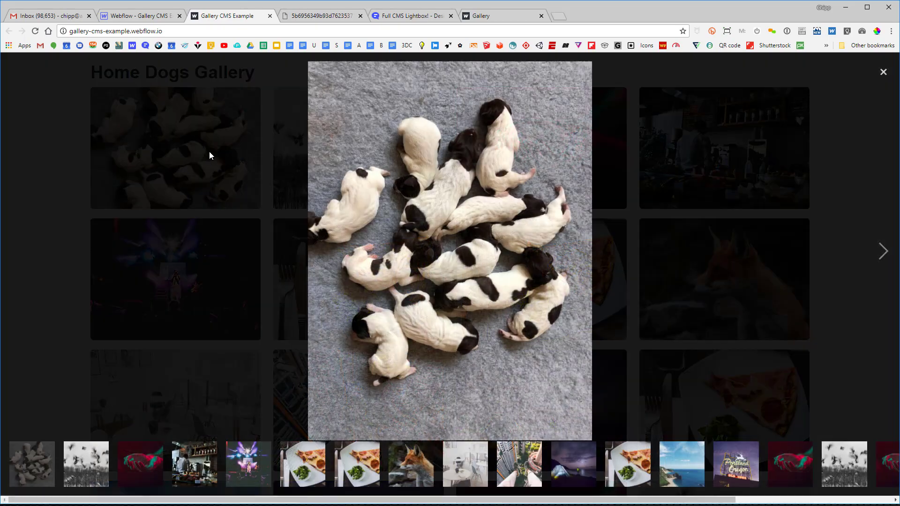
{"action": "left_click", "coordinate": [882, 255]}
{"action": "left_click", "coordinate": [883, 255]}
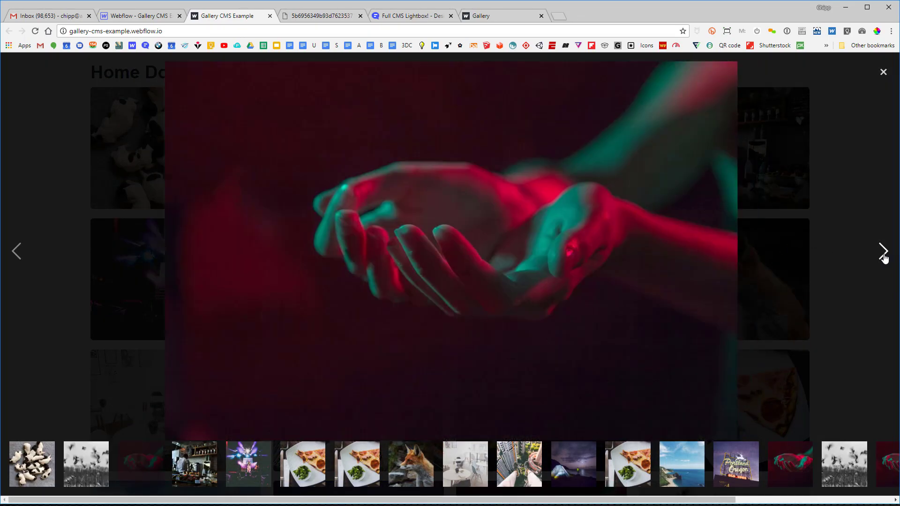
{"action": "left_click", "coordinate": [882, 256]}
{"action": "left_click", "coordinate": [882, 255]}
{"action": "left_click", "coordinate": [882, 256]}
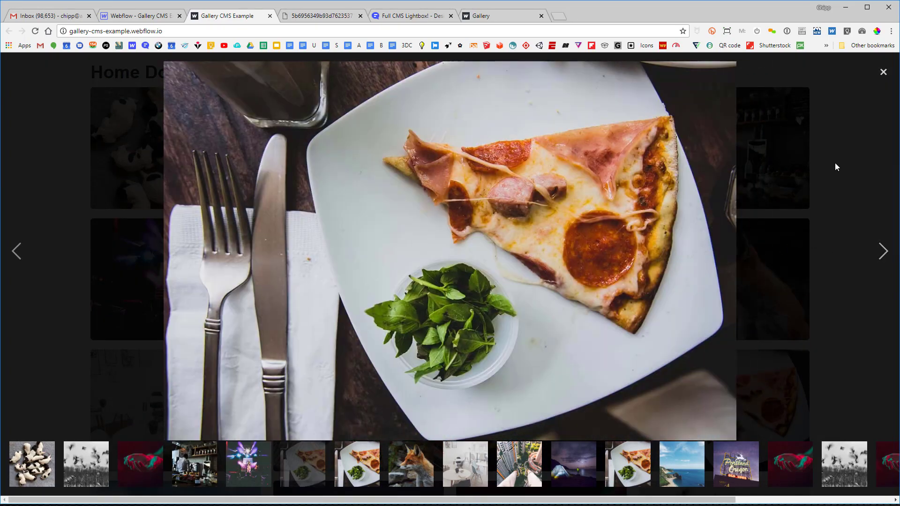
{"action": "left_click", "coordinate": [835, 163]}
{"action": "scroll", "coordinate": [804, 206], "scroll_direction": "down", "scroll_amount": 1}
{"action": "key", "text": "ctrl+shift+Tab"}
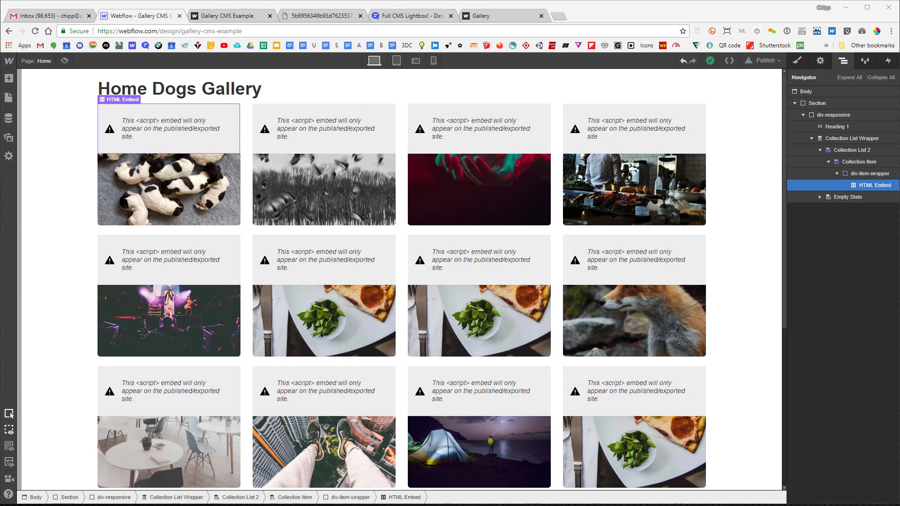
- Add a filter to the Collection List Wrapper so that Gallery Type equals Hunting-Dogs
{"action": "left_click", "coordinate": [365, 143]}
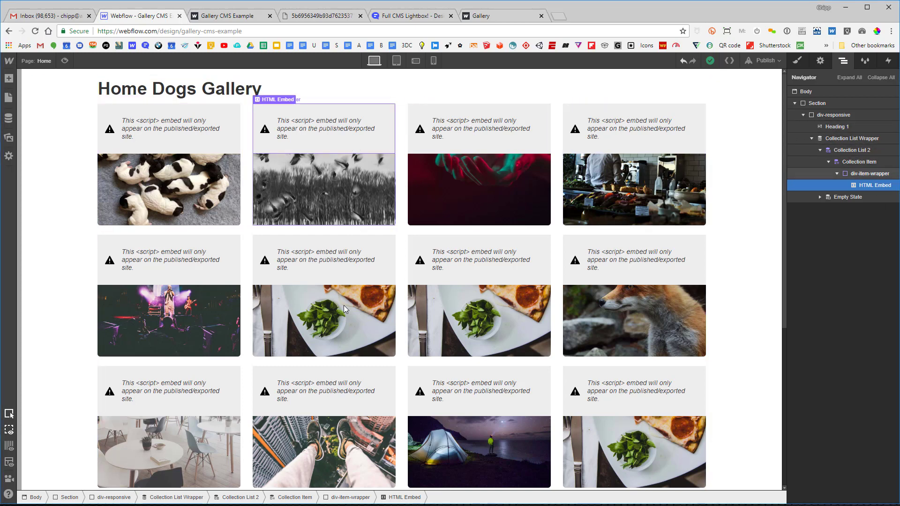
{"action": "left_click", "coordinate": [177, 499]}
{"action": "left_click", "coordinate": [819, 61]}
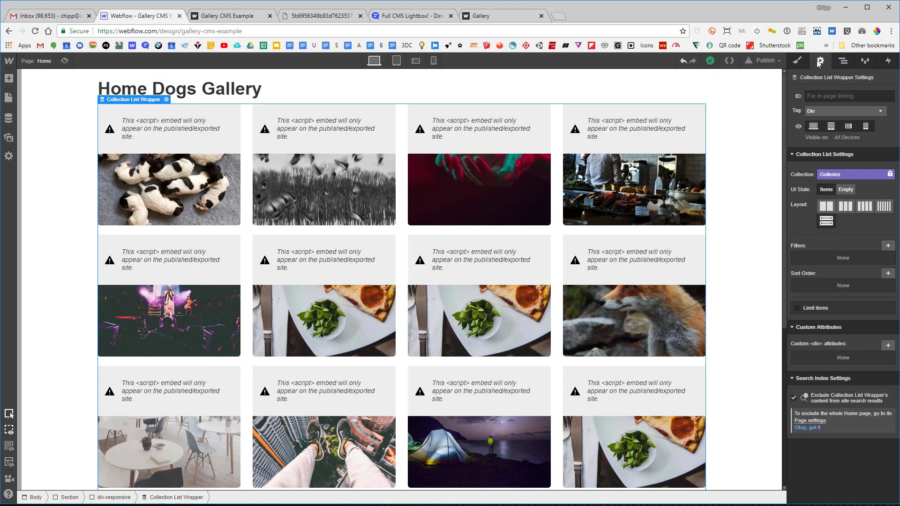
{"action": "left_click", "coordinate": [888, 245]}
{"action": "left_click", "coordinate": [814, 280]}
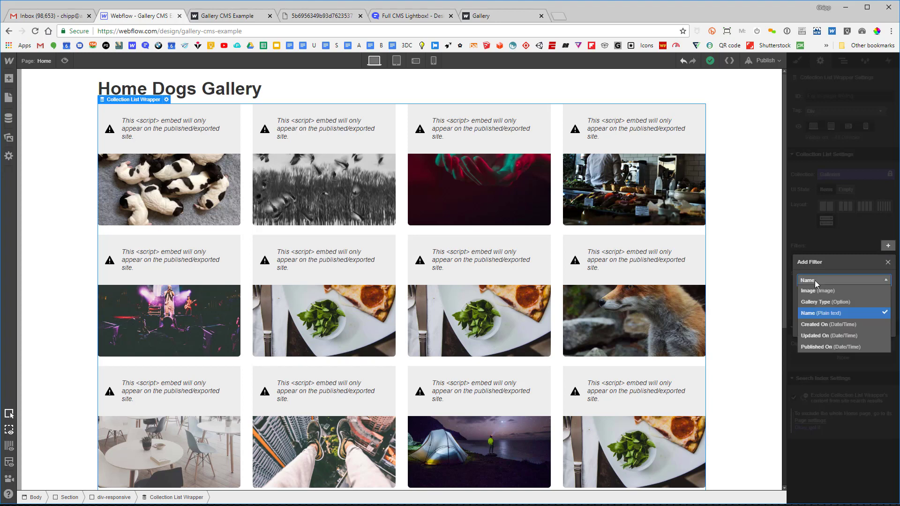
{"action": "left_click", "coordinate": [832, 302]}
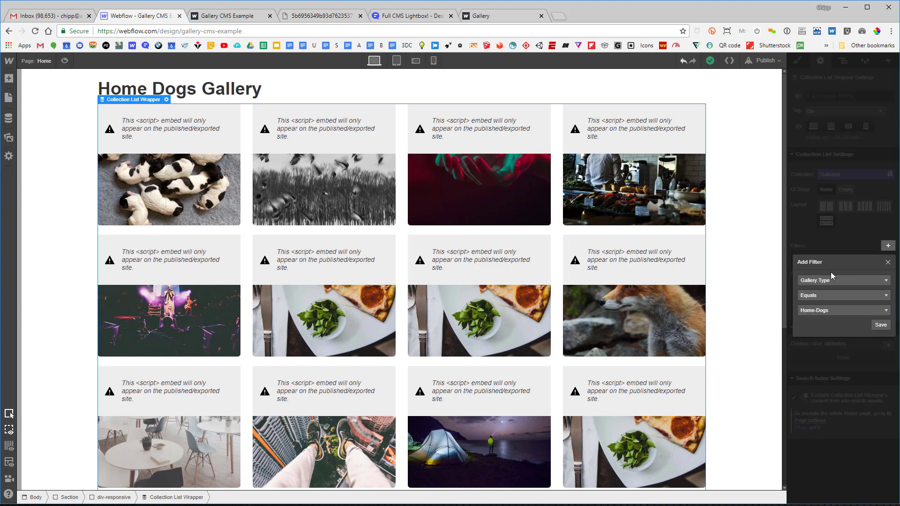
{"action": "left_click", "coordinate": [824, 311]}
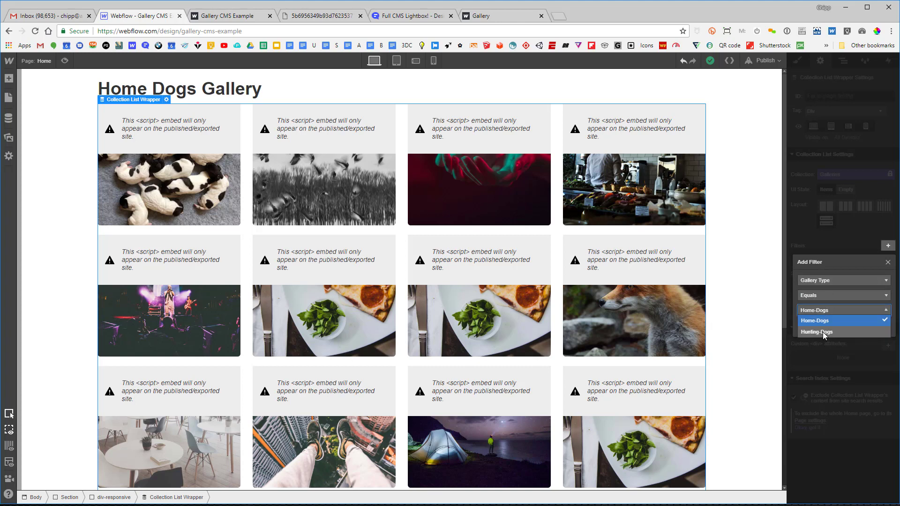
{"action": "left_click", "coordinate": [823, 332]}
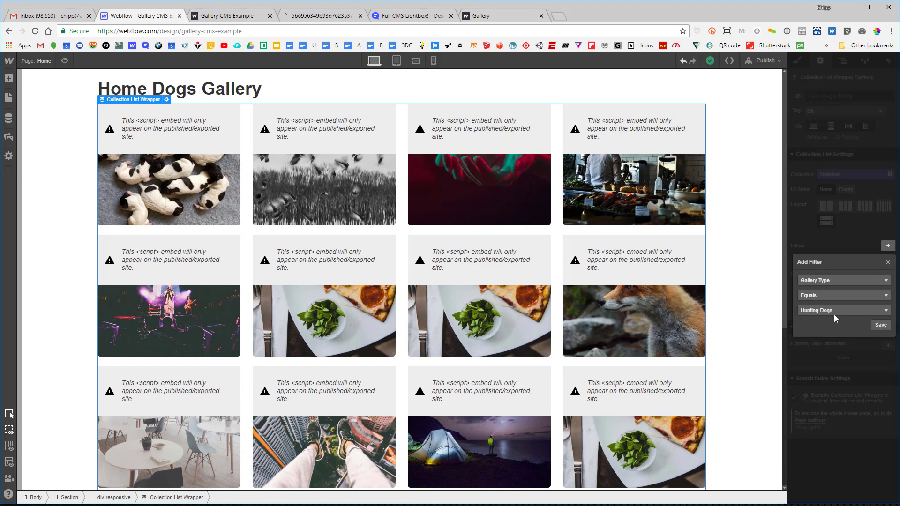
{"action": "left_click", "coordinate": [881, 325]}
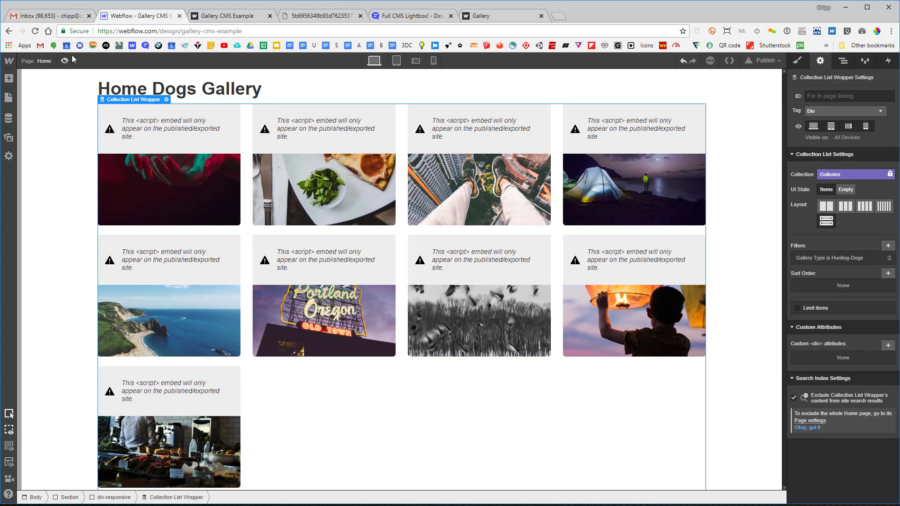
- Change the page heading text to "Hunting Dogs Gallery"
{"action": "left_click", "coordinate": [130, 88]}
{"action": "double_click", "coordinate": [129, 88]}
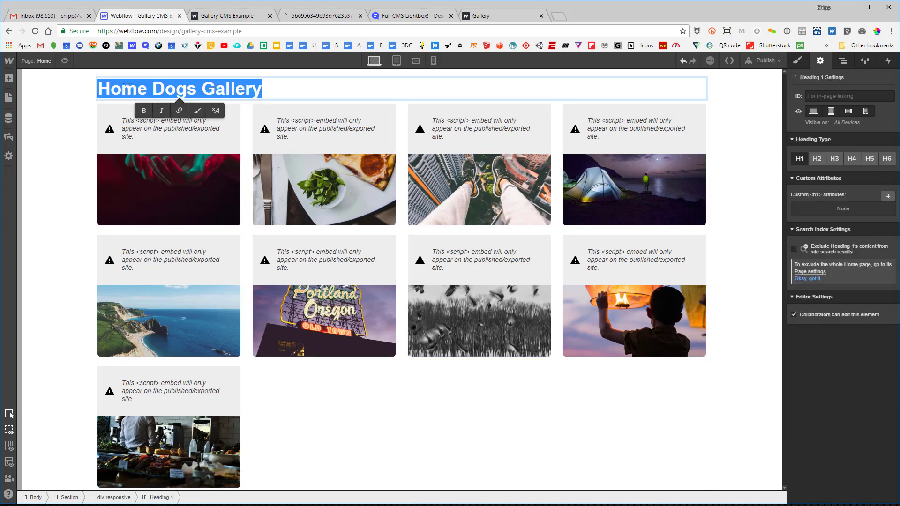
{"action": "type", "text": "Hunting Dogs Gallery"}
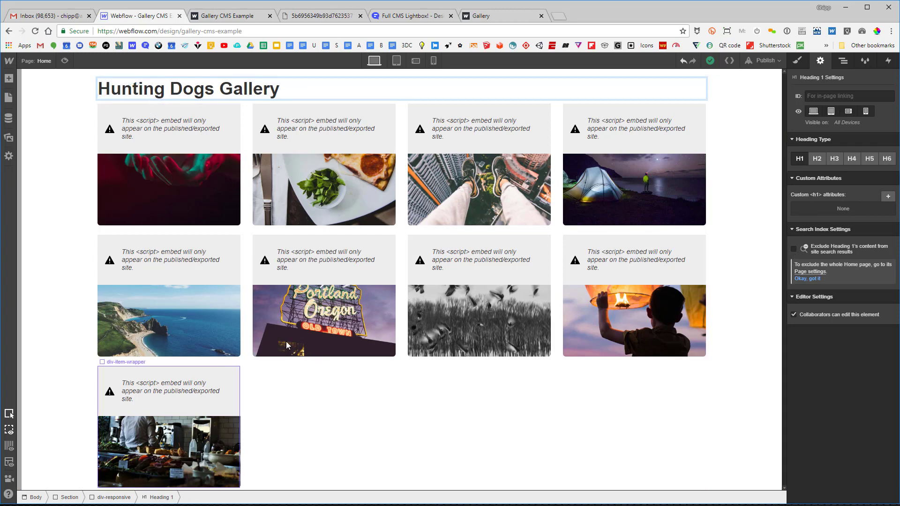
{"action": "left_click", "coordinate": [279, 385]}
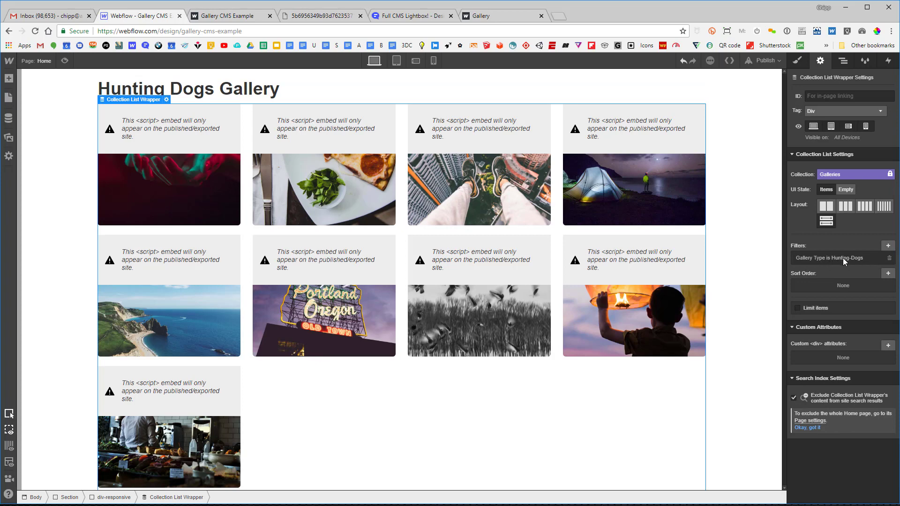
- Replace the group name placeholder in the HTML embed code with "Hunting-Dogs" and save the code
{"action": "double_click", "coordinate": [187, 140]}
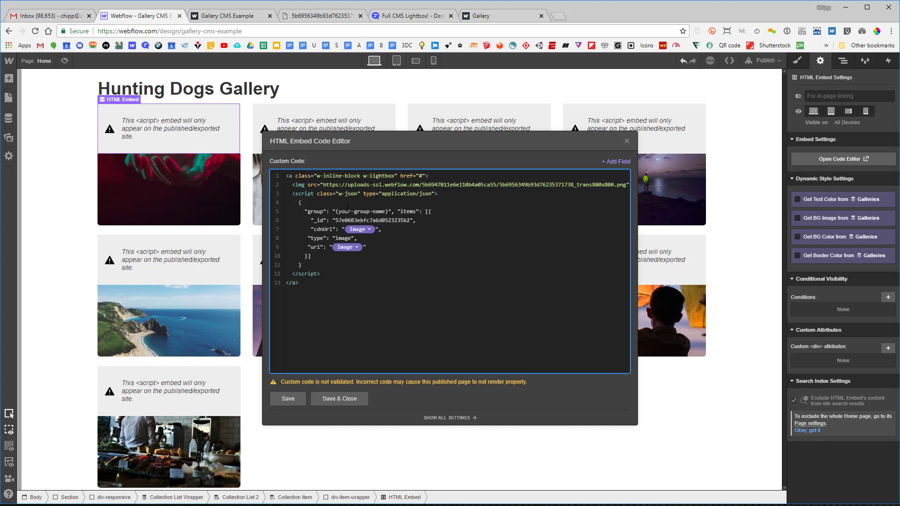
{"action": "left_click_drag", "start_coordinate": [336, 211], "coordinate": [384, 211]}
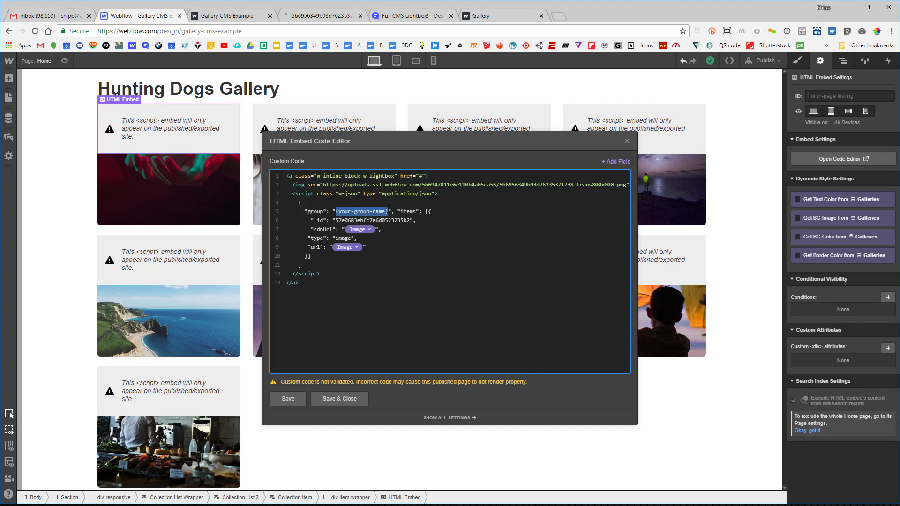
{"action": "type", "text": "Hunting"}
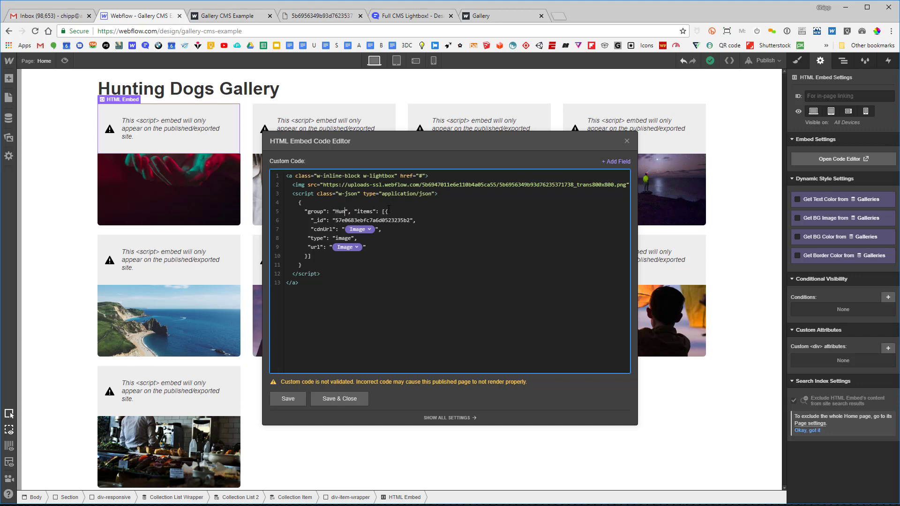
{"action": "type", "text": "-Dogs"}
{"action": "left_click", "coordinate": [347, 398]}
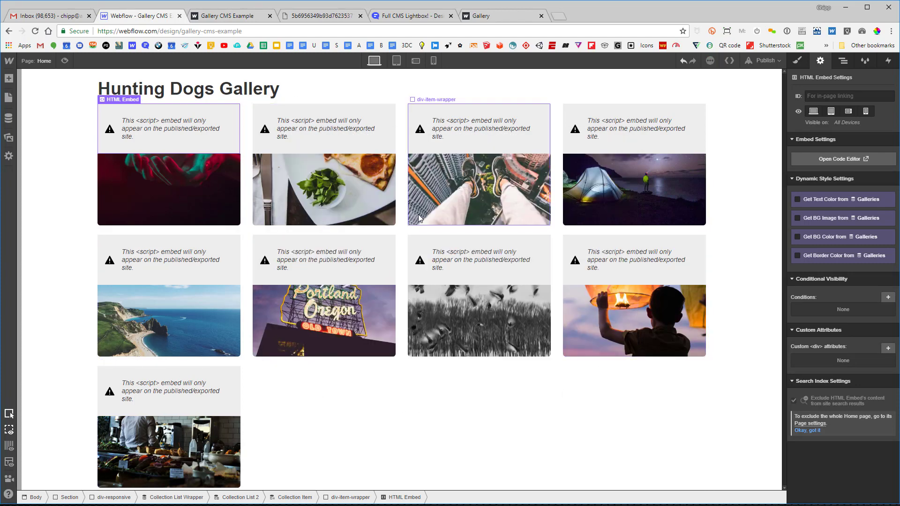
- Duplicate the Hunting Dogs Gallery heading and move one of the two below the collection list, inside div-responsive
{"action": "left_click", "coordinate": [841, 61]}
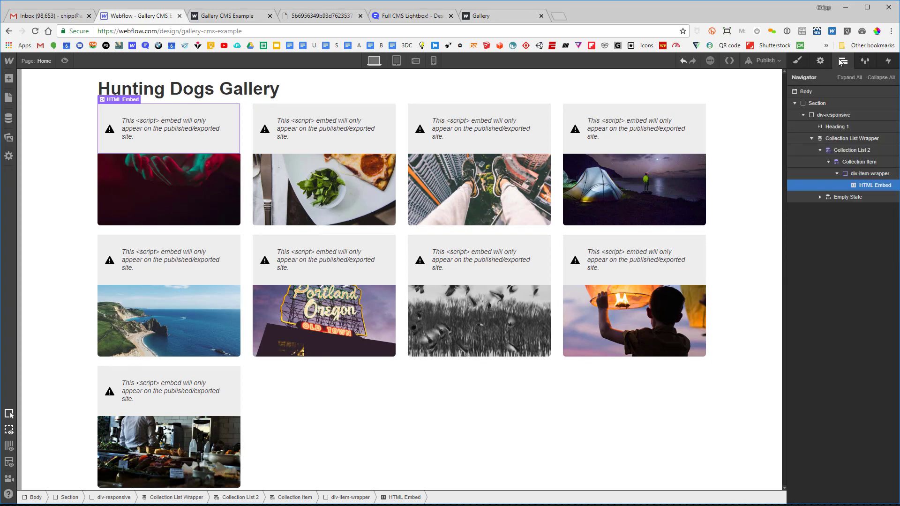
{"action": "left_click", "coordinate": [838, 127]}
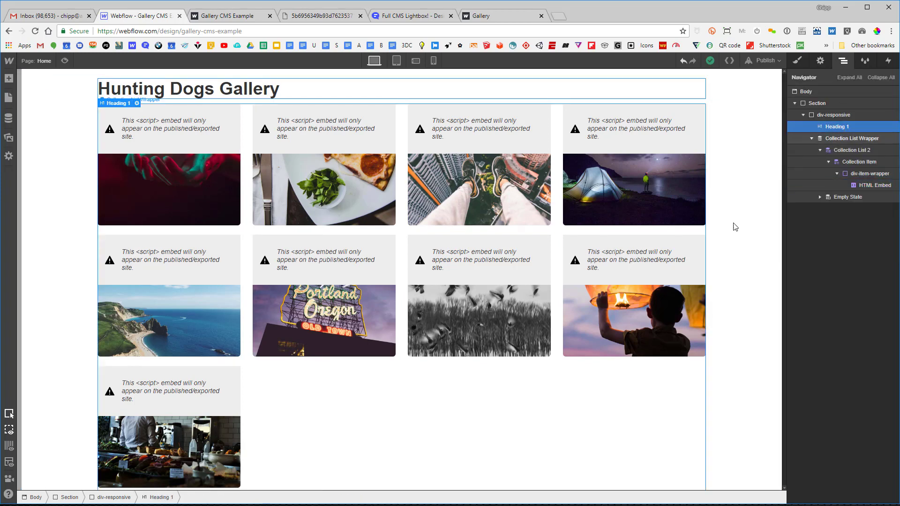
{"action": "key", "text": "ctrl+d"}
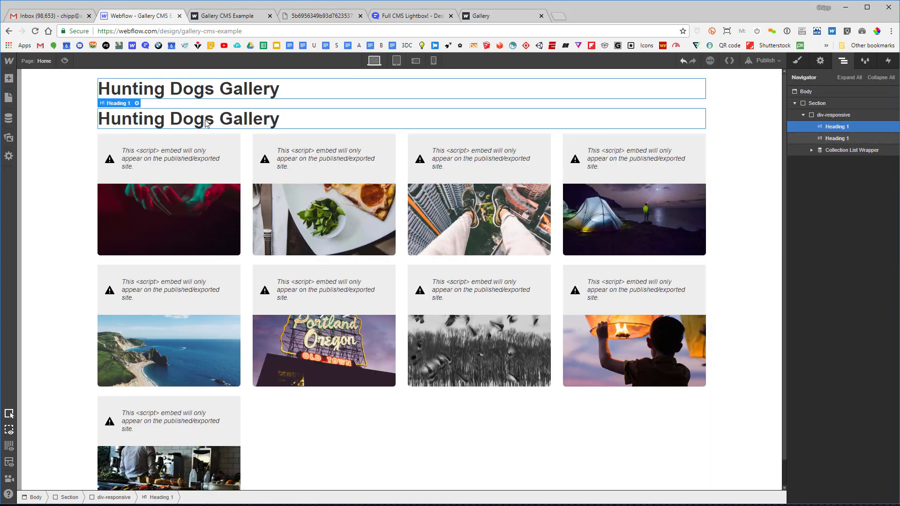
{"action": "scroll", "coordinate": [218, 118], "scroll_direction": "down", "scroll_amount": 1}
{"action": "left_click_drag", "start_coordinate": [224, 97], "coordinate": [824, 219]}
{"action": "scroll", "coordinate": [730, 263], "scroll_direction": "down", "scroll_amount": 1}
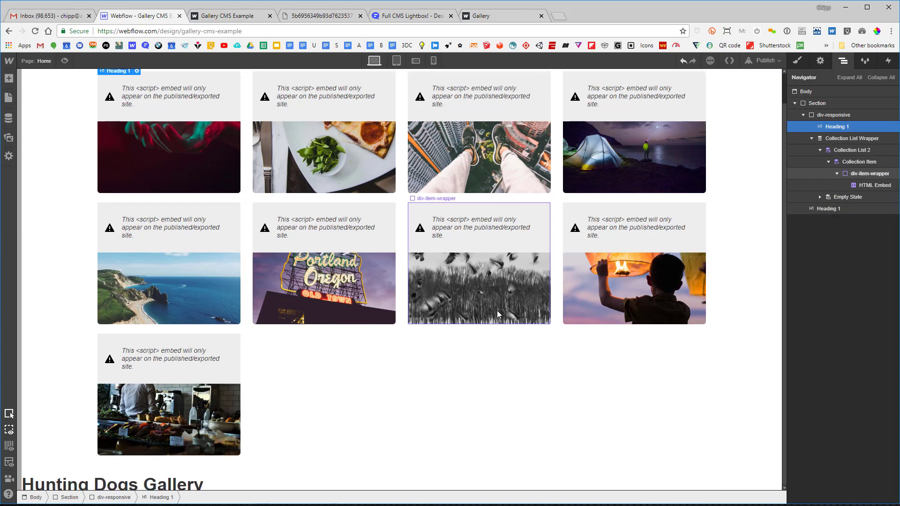
{"action": "left_click", "coordinate": [827, 209]}
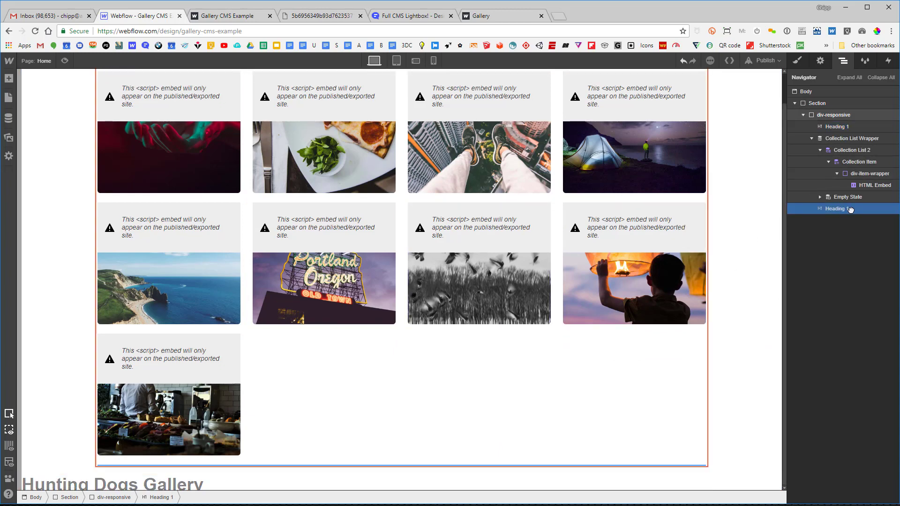
- Change the lower heading's text to "Home Dogs Gallery"
{"action": "double_click", "coordinate": [156, 477]}
{"action": "type", "text": "H"}
{"action": "key", "text": "BackSpace"}
{"action": "type", "text": "Home"}
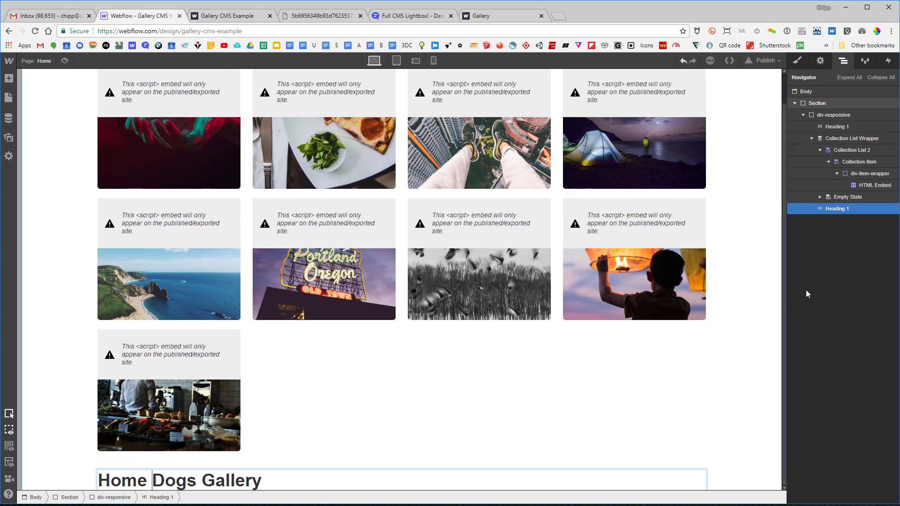
{"action": "key", "text": "Escape"}
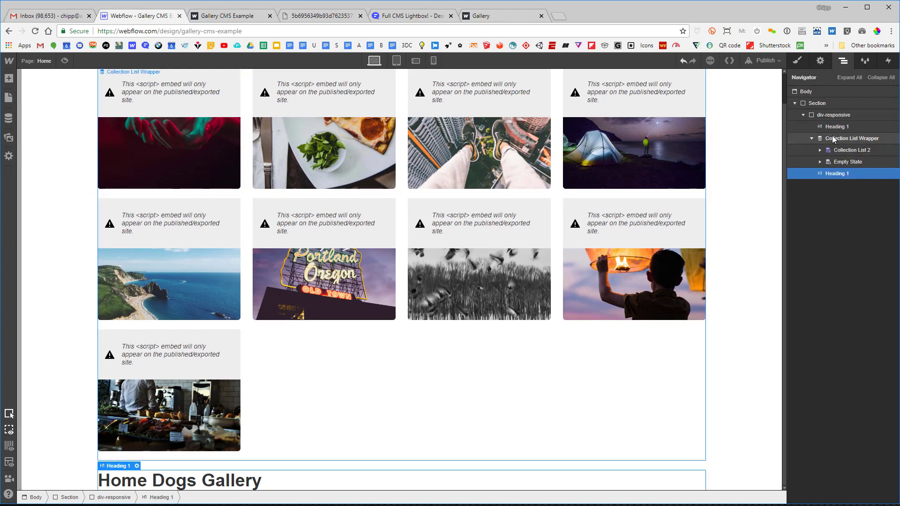
- Copy the Collection List Wrapper and paste it below the Home Dogs Gallery heading
{"action": "left_click", "coordinate": [834, 139]}
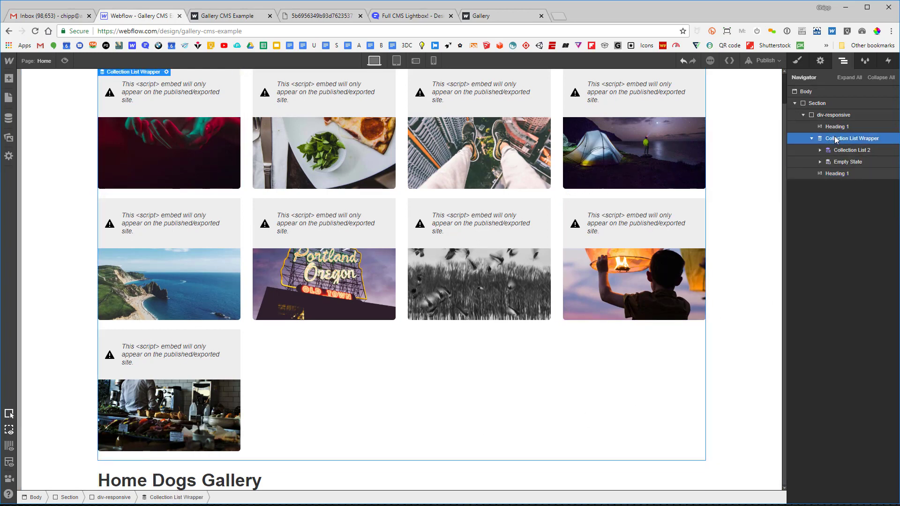
{"action": "left_click", "coordinate": [319, 480]}
{"action": "key", "text": "ctrl+v"}
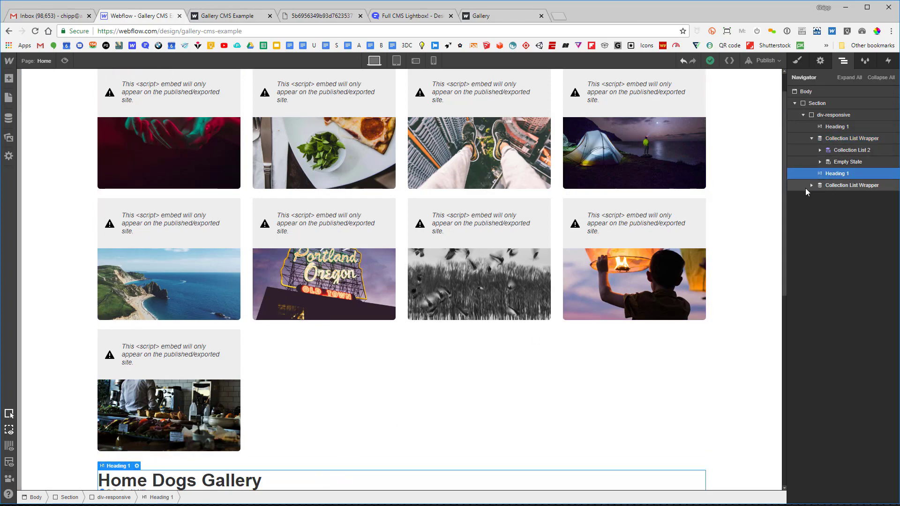
{"action": "scroll", "coordinate": [173, 197], "scroll_direction": "down", "scroll_amount": 8}
{"action": "scroll", "coordinate": [173, 197], "scroll_direction": "up", "scroll_amount": 1}
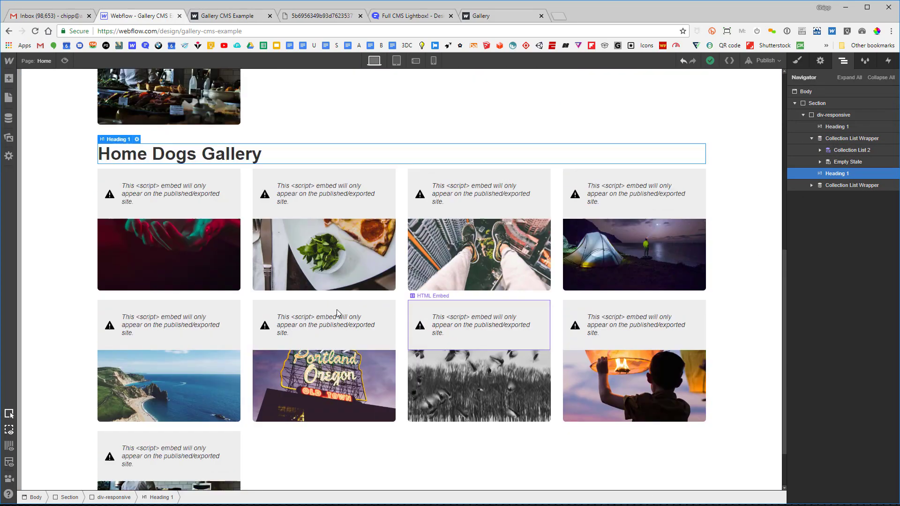
- Change the lightbox group in the Home Dogs Gallery's HTML embed to "Home-Dogs" and save the code
{"action": "double_click", "coordinate": [173, 197]}
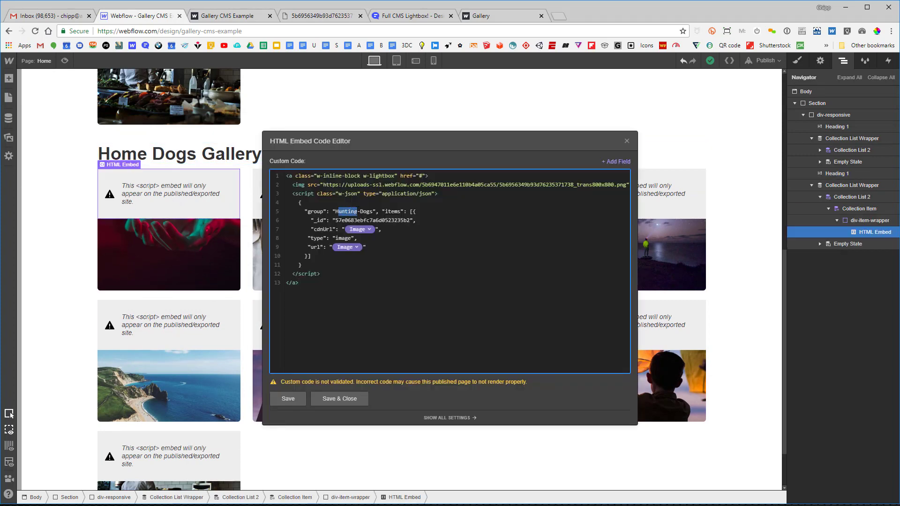
{"action": "type", "text": "Home"}
{"action": "left_click", "coordinate": [342, 396]}
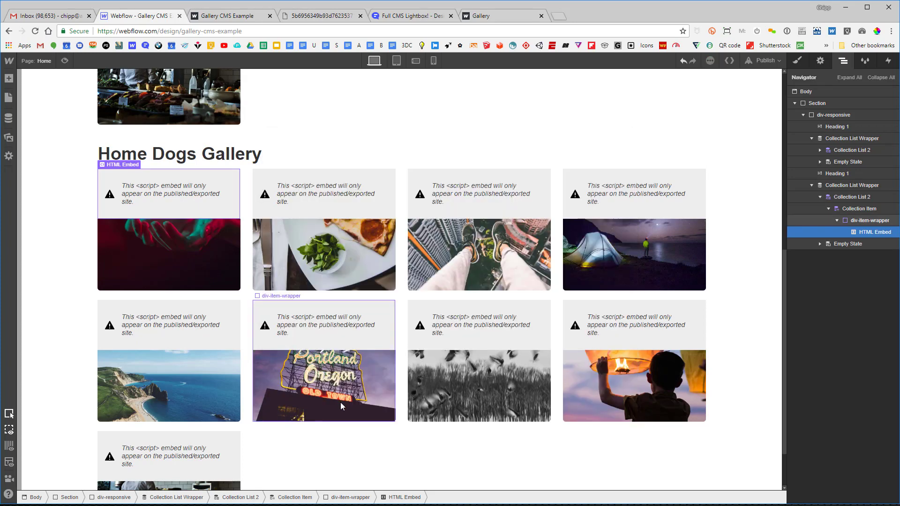
- Change the lower Collection List Wrapper's filter so that Gallery Type equals Home-Dogs
{"action": "left_click", "coordinate": [196, 498]}
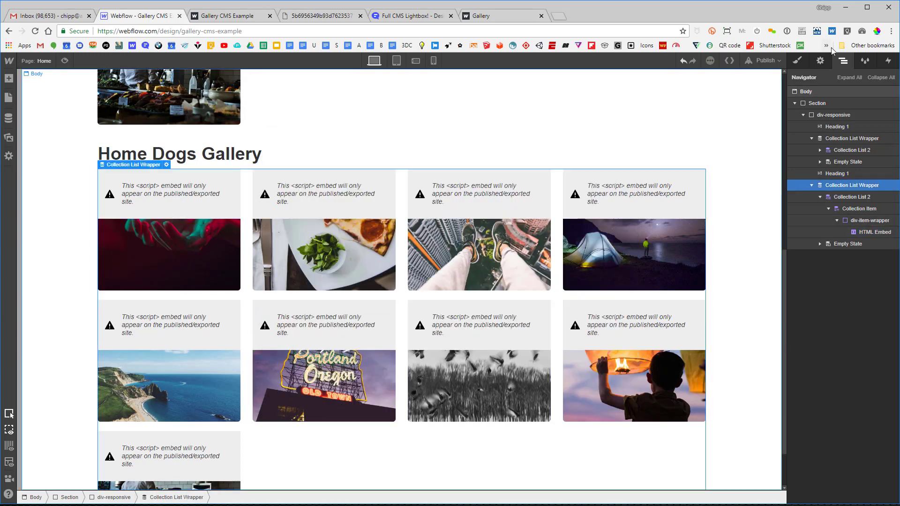
{"action": "left_click", "coordinate": [820, 61]}
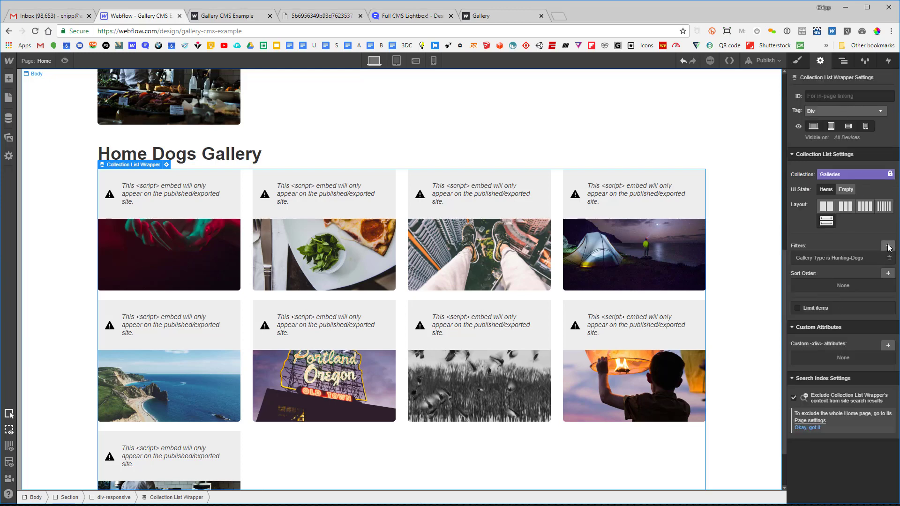
{"action": "left_click", "coordinate": [858, 258]}
{"action": "left_click", "coordinate": [830, 325]}
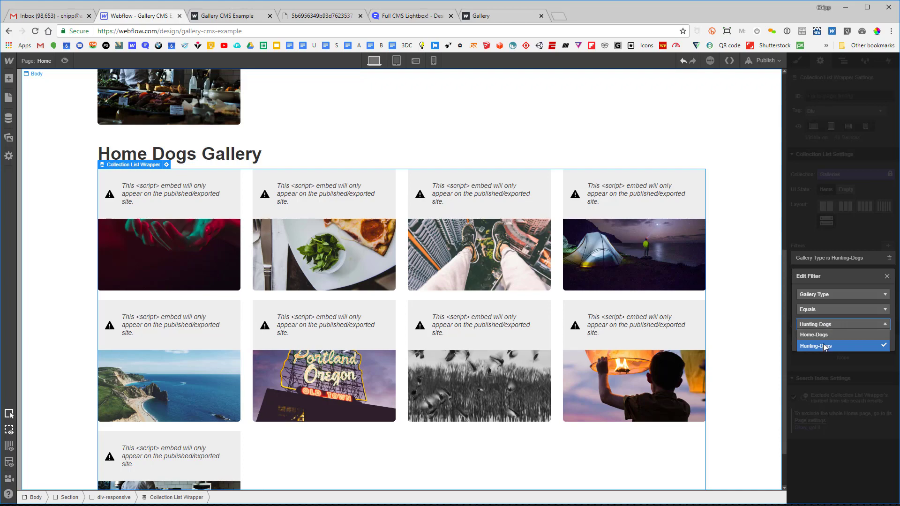
{"action": "left_click", "coordinate": [814, 334]}
{"action": "left_click", "coordinate": [877, 340]}
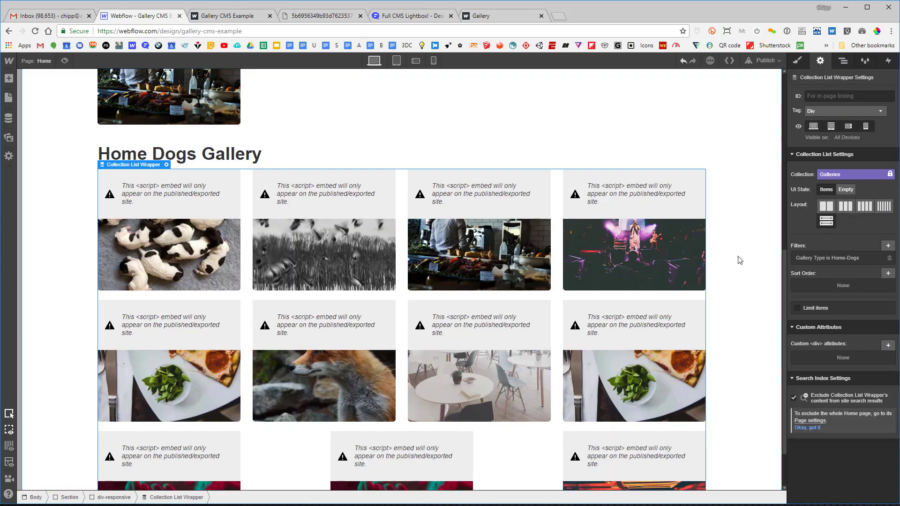
{"action": "left_click", "coordinate": [738, 259]}
- Publish the site to its webflow.io domain and reload the live Gallery CMS Example page
{"action": "scroll", "coordinate": [631, 242], "scroll_direction": "down", "scroll_amount": 1}
{"action": "scroll", "coordinate": [630, 241], "scroll_direction": "up", "scroll_amount": 5}
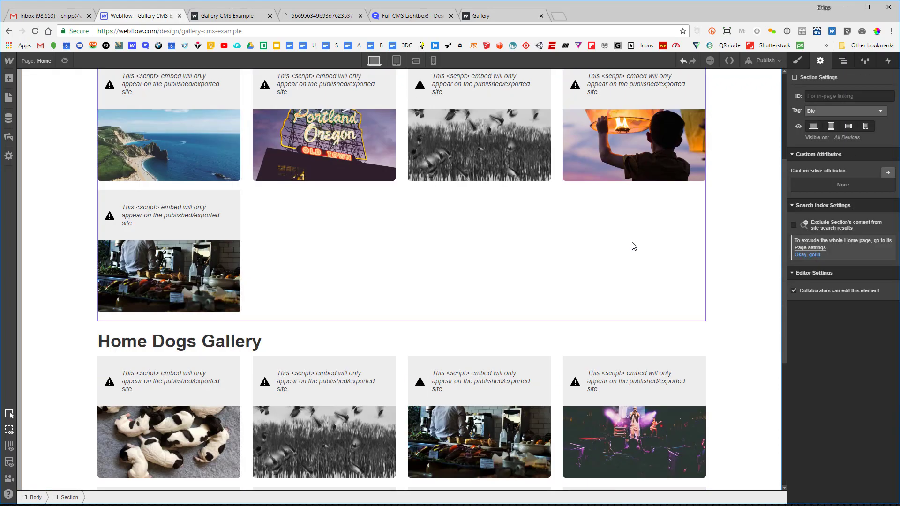
{"action": "scroll", "coordinate": [633, 245], "scroll_direction": "up", "scroll_amount": 4}
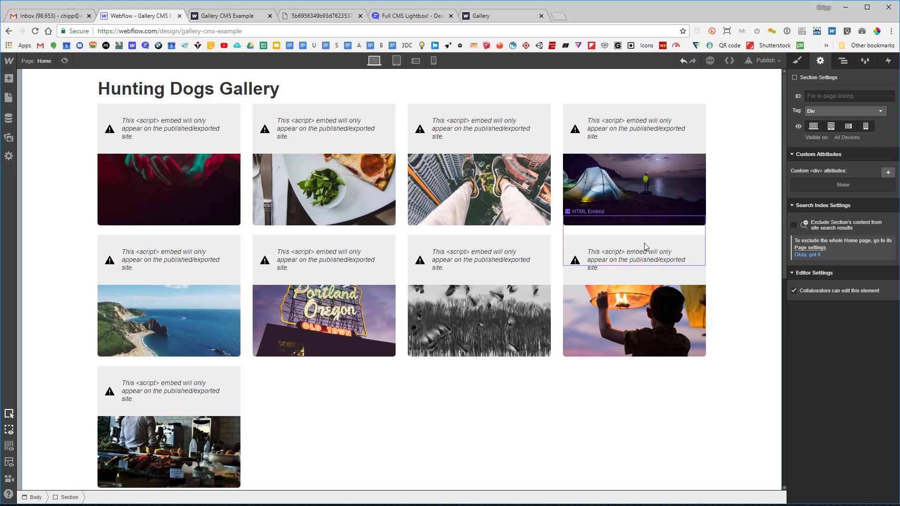
{"action": "left_click", "coordinate": [761, 60]}
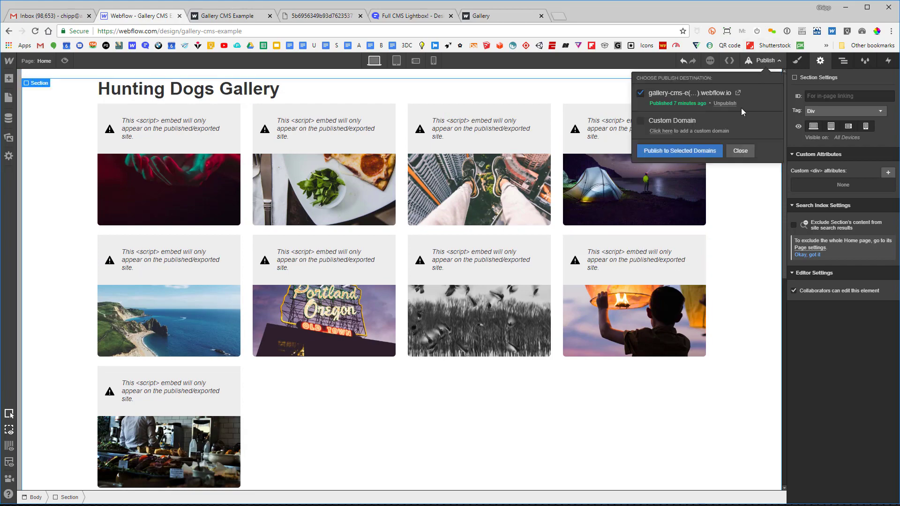
{"action": "left_click", "coordinate": [228, 15]}
{"action": "left_click", "coordinate": [35, 31]}
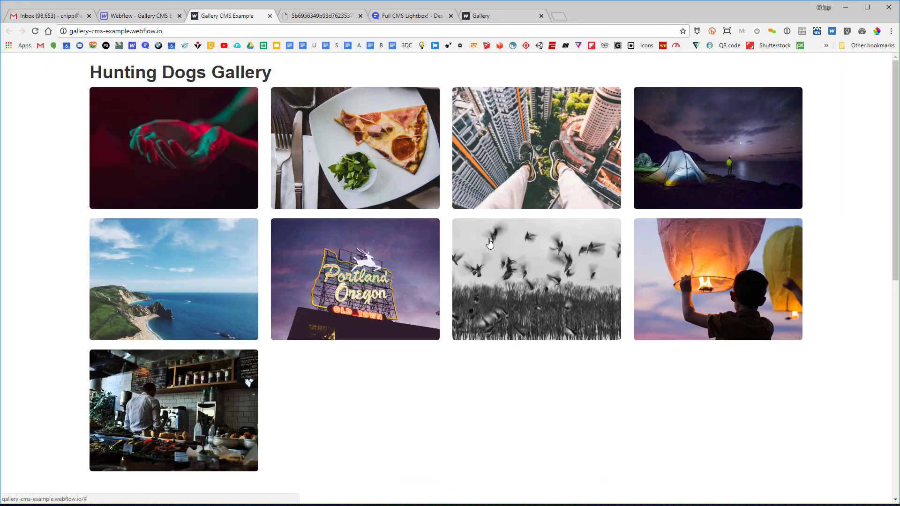
- Look over both galleries on the live page and browse the Hunting Dogs lightbox from its first image, closing it at the end
{"action": "scroll", "coordinate": [489, 243], "scroll_direction": "down", "scroll_amount": 9}
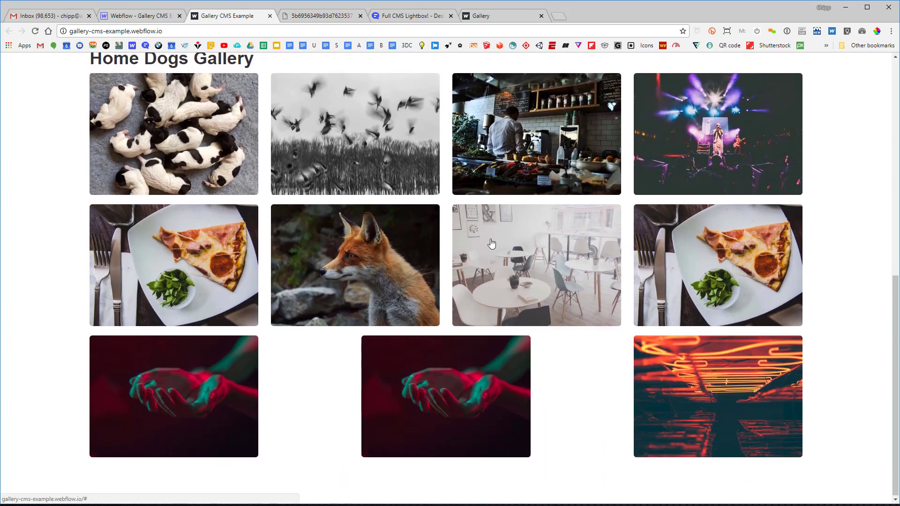
{"action": "scroll", "coordinate": [491, 243], "scroll_direction": "up", "scroll_amount": 9}
{"action": "left_click", "coordinate": [185, 143]}
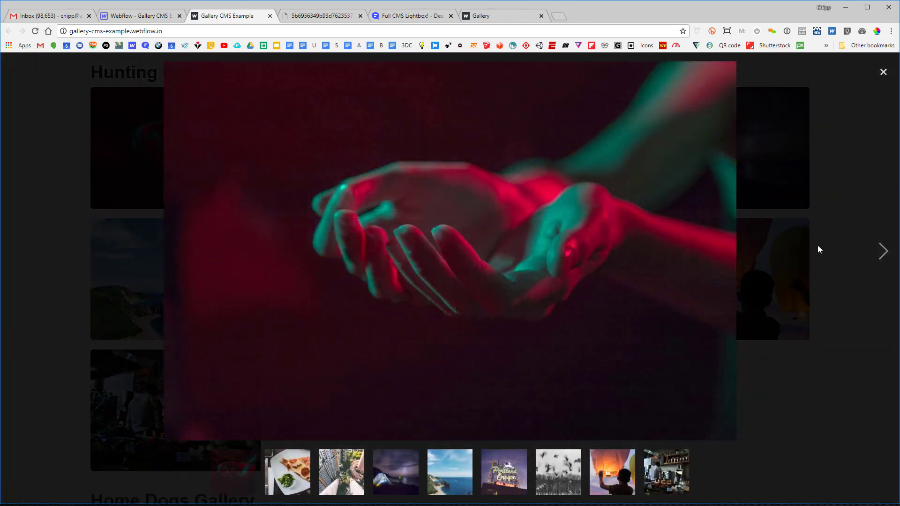
{"action": "left_click", "coordinate": [883, 254]}
{"action": "left_click", "coordinate": [883, 252]}
{"action": "left_click", "coordinate": [883, 253]}
{"action": "left_click", "coordinate": [883, 252]}
{"action": "left_click", "coordinate": [883, 252]}
{"action": "left_click", "coordinate": [883, 252]}
{"action": "left_click", "coordinate": [883, 252]}
{"action": "left_click", "coordinate": [884, 254]}
{"action": "left_click", "coordinate": [883, 72]}
- Open the puppies image in the Home Dogs Gallery, browse through its lightbox group, and close the lightbox
{"action": "scroll", "coordinate": [692, 277], "scroll_direction": "down", "scroll_amount": 8}
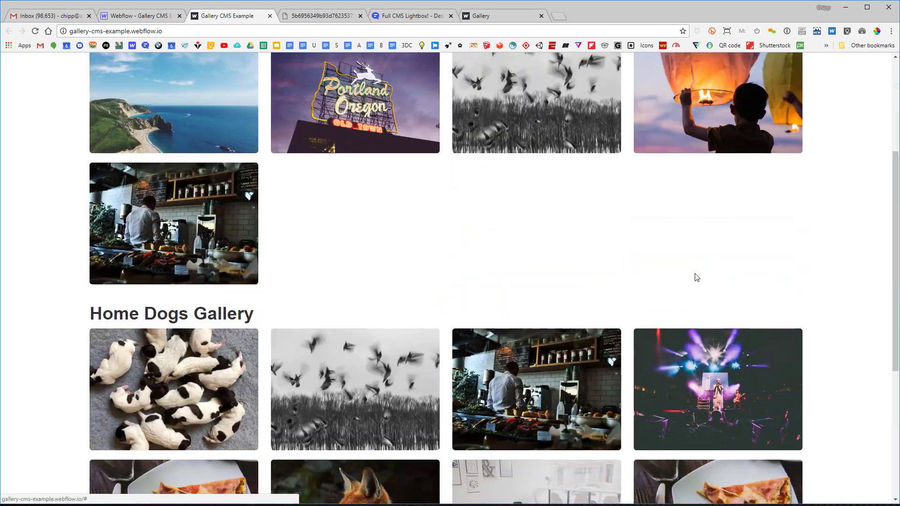
{"action": "left_click", "coordinate": [196, 180]}
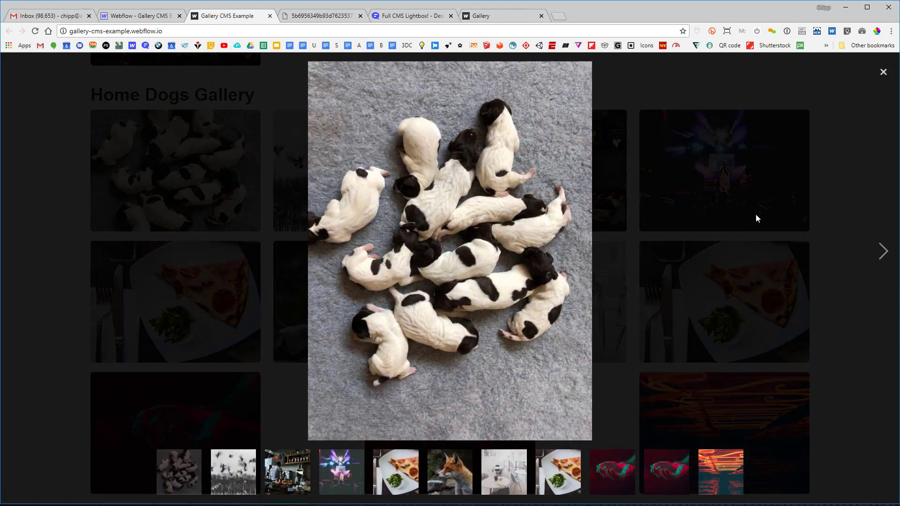
{"action": "left_click", "coordinate": [883, 253]}
{"action": "left_click", "coordinate": [883, 254]}
{"action": "left_click", "coordinate": [883, 255]}
{"action": "left_click", "coordinate": [884, 256]}
{"action": "left_click", "coordinate": [883, 255]}
{"action": "left_click", "coordinate": [883, 255]}
{"action": "left_click", "coordinate": [884, 255]}
{"action": "left_click", "coordinate": [883, 73]}
{"action": "scroll", "coordinate": [725, 223], "scroll_direction": "up", "scroll_amount": 9}
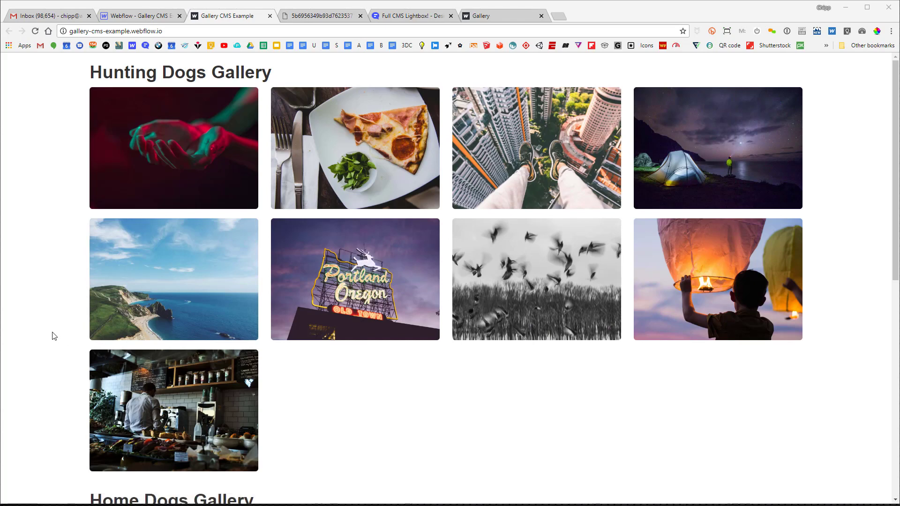
{"action": "mouse_move", "coordinate": [2, 304]}
{"action": "left_mouse_down"}
{"action": "mouse_move", "coordinate": [726, 373]}
{"action": "mouse_move", "coordinate": [2, 297]}
{"action": "left_mouse_up"}
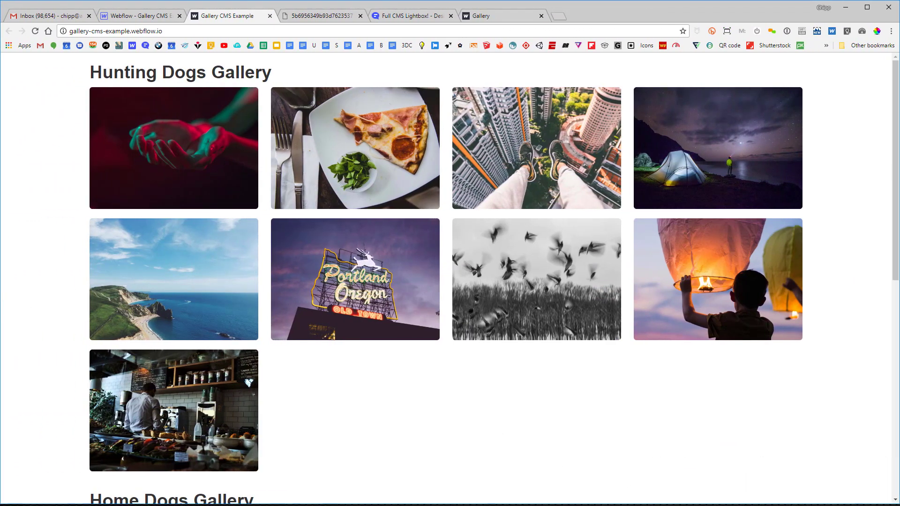